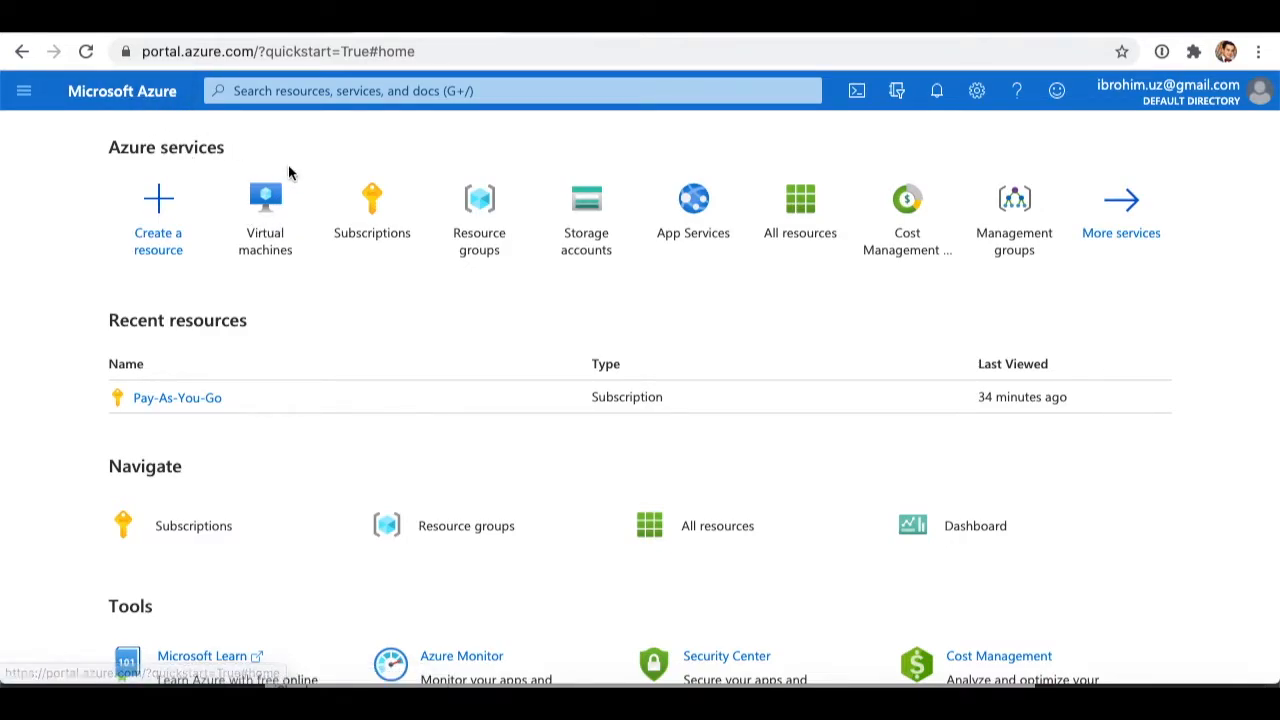
Open the virtual machines service and start creating a new virtual machine without a preset configuration.
{"action": "left_click", "coordinate": [287, 222]}
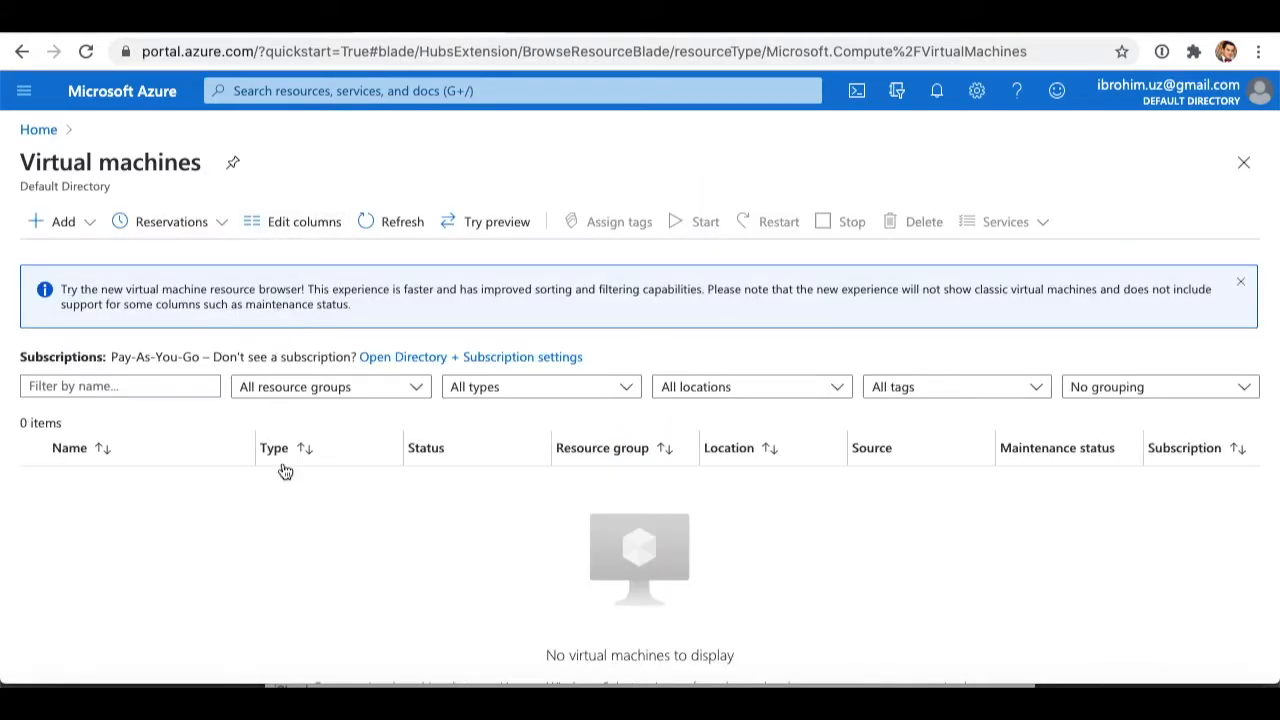
{"action": "scroll", "coordinate": [500, 548], "scroll_direction": "down", "scroll_amount": 1}
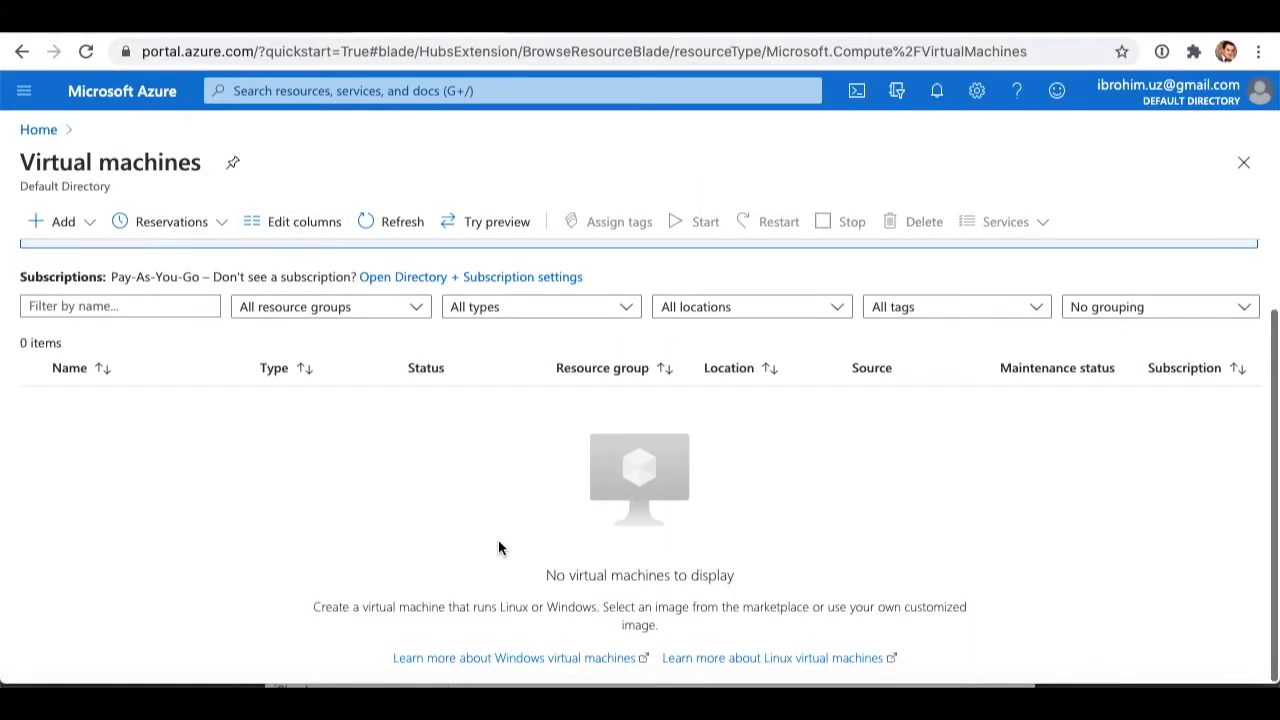
{"action": "scroll", "coordinate": [500, 548], "scroll_direction": "up", "scroll_amount": 2}
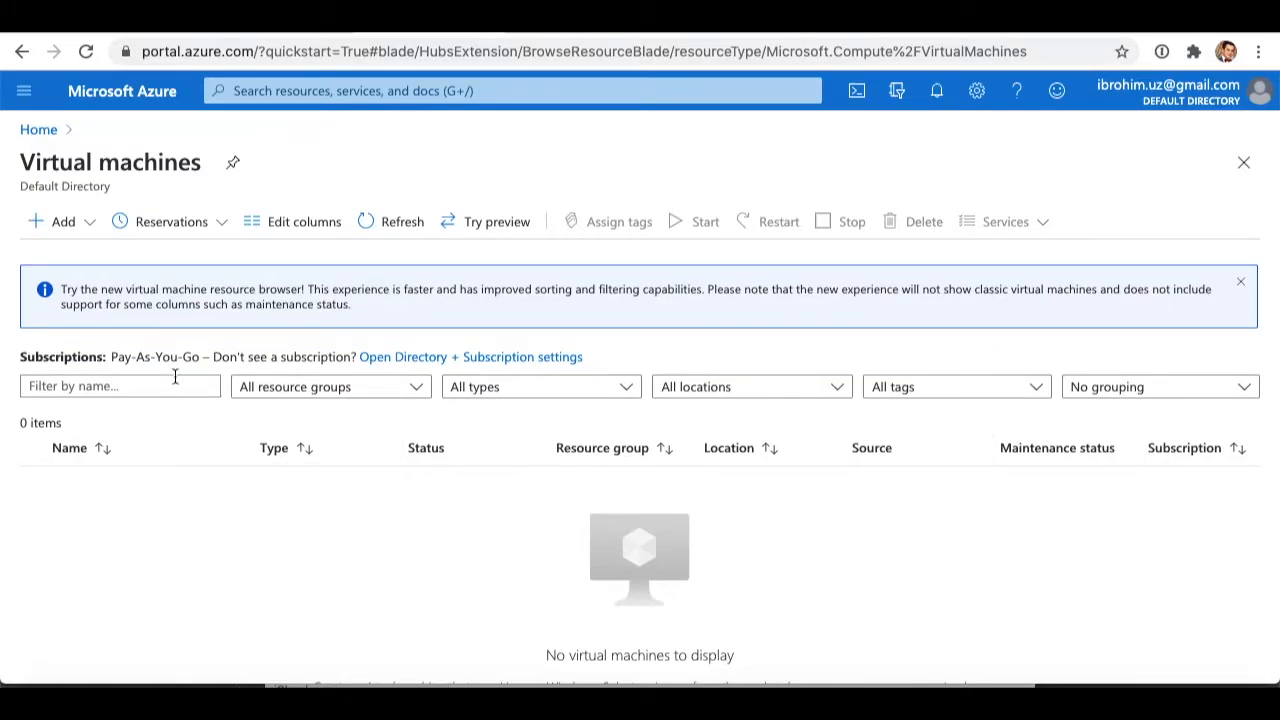
{"action": "left_click", "coordinate": [61, 240]}
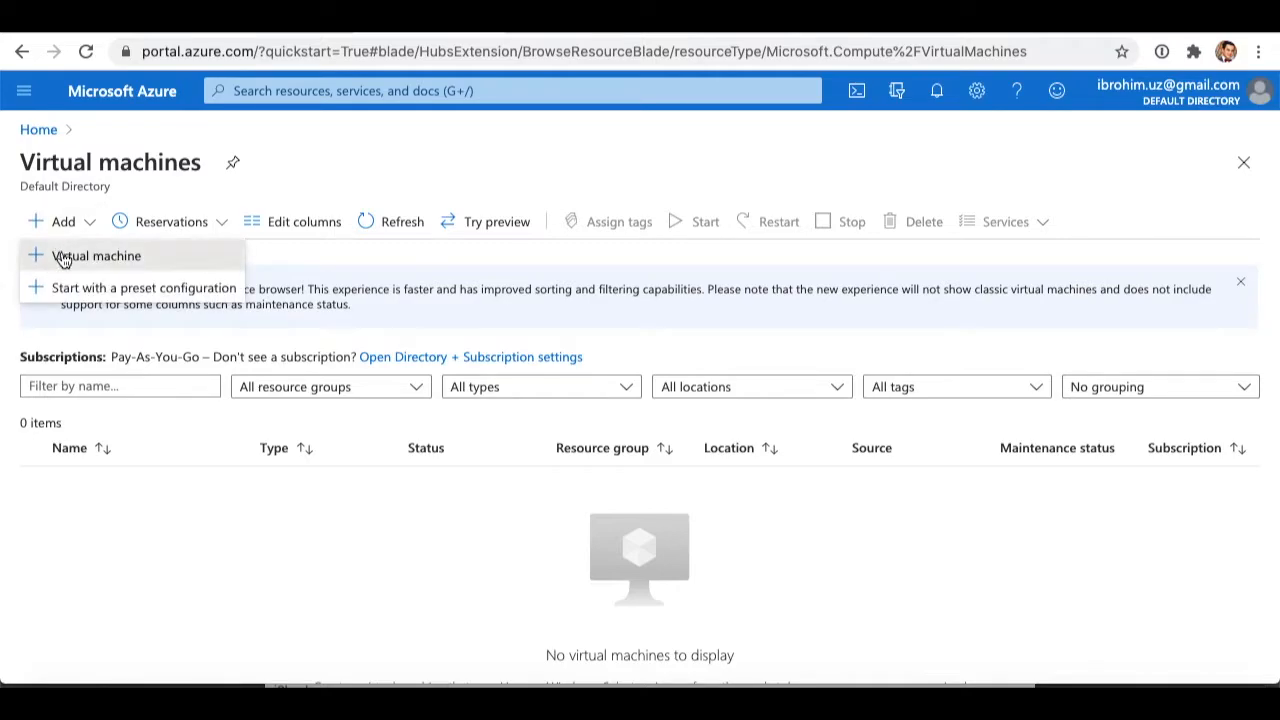
{"action": "left_click", "coordinate": [61, 258]}
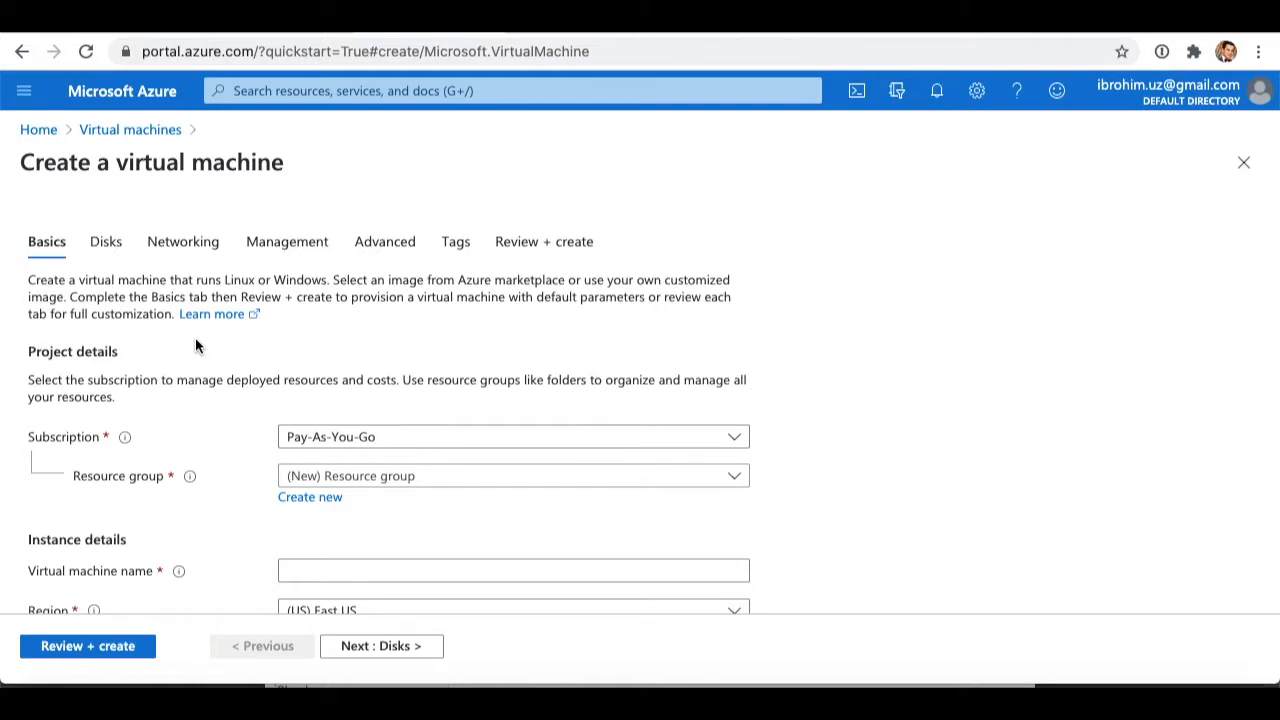
Review the project details of the new virtual machine and the subscriptions available for it.
{"action": "scroll", "coordinate": [85, 331], "scroll_direction": "down", "scroll_amount": 1}
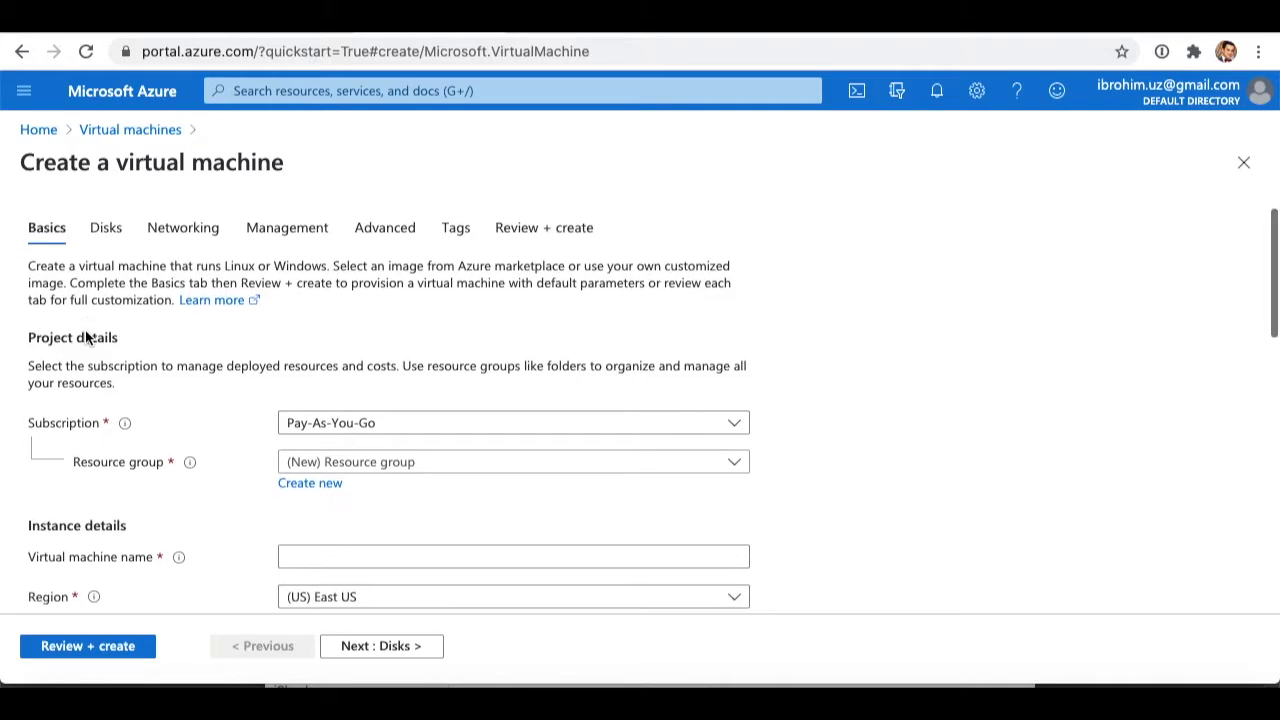
{"action": "scroll", "coordinate": [85, 331], "scroll_direction": "up", "scroll_amount": 1}
{"action": "scroll", "coordinate": [211, 460], "scroll_direction": "down", "scroll_amount": 1}
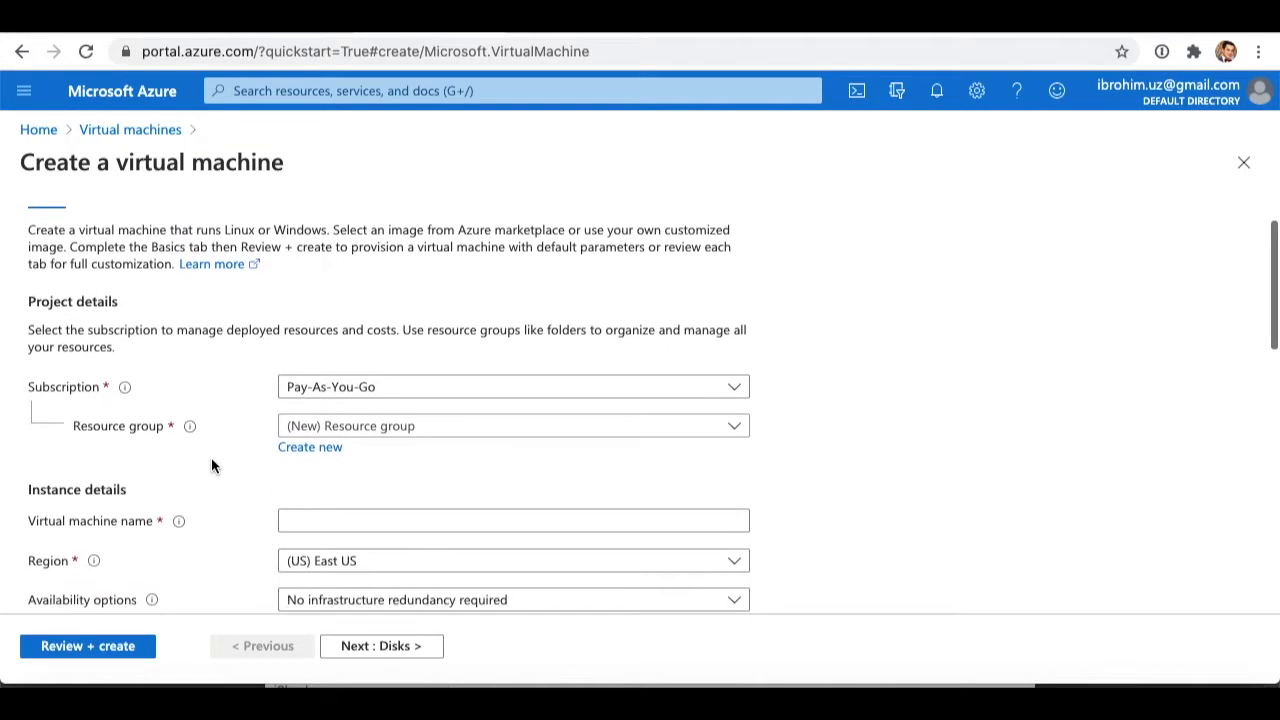
{"action": "scroll", "coordinate": [211, 460], "scroll_direction": "up", "scroll_amount": 1}
{"action": "scroll", "coordinate": [211, 457], "scroll_direction": "up", "scroll_amount": 1}
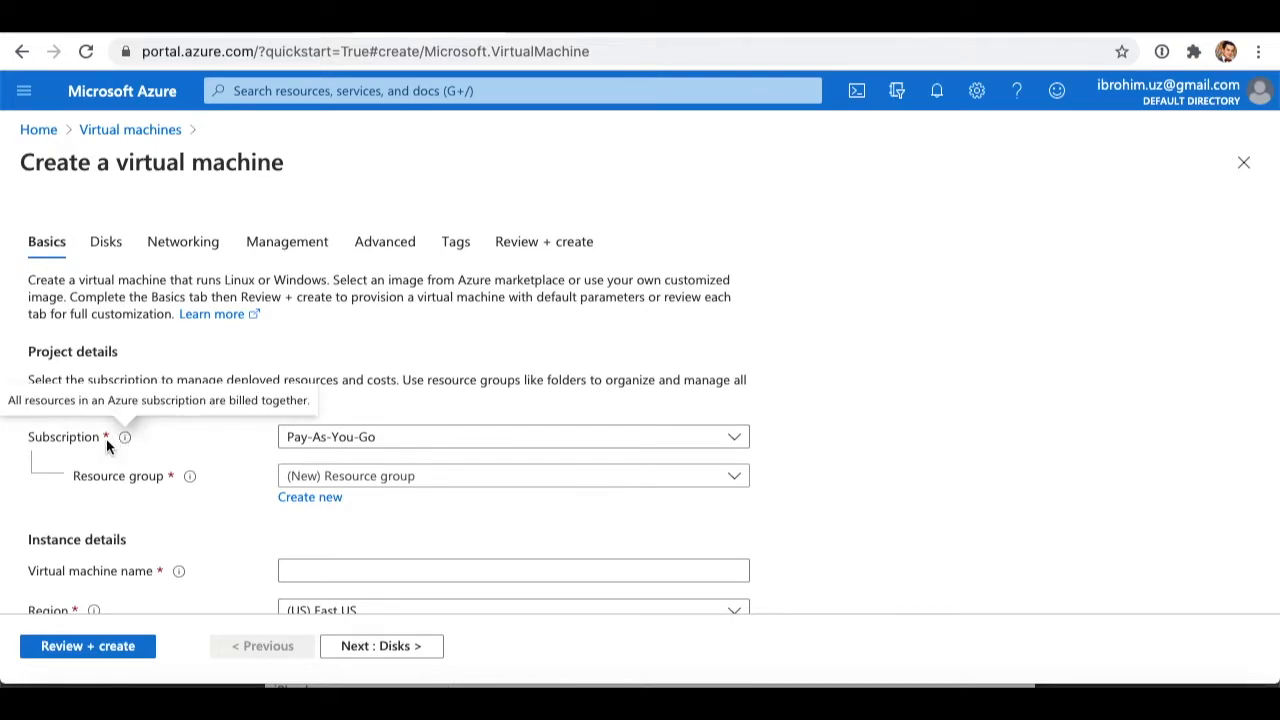
{"action": "left_click", "coordinate": [369, 446]}
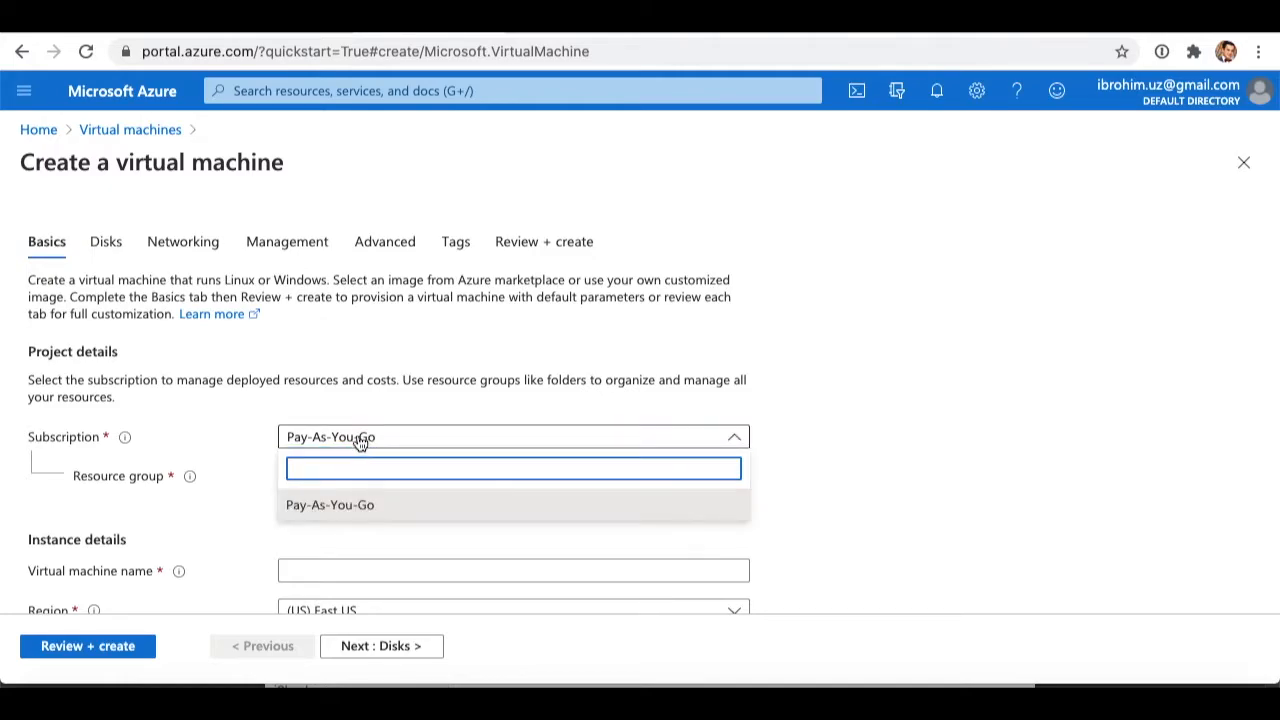
{"action": "left_click", "coordinate": [358, 443]}
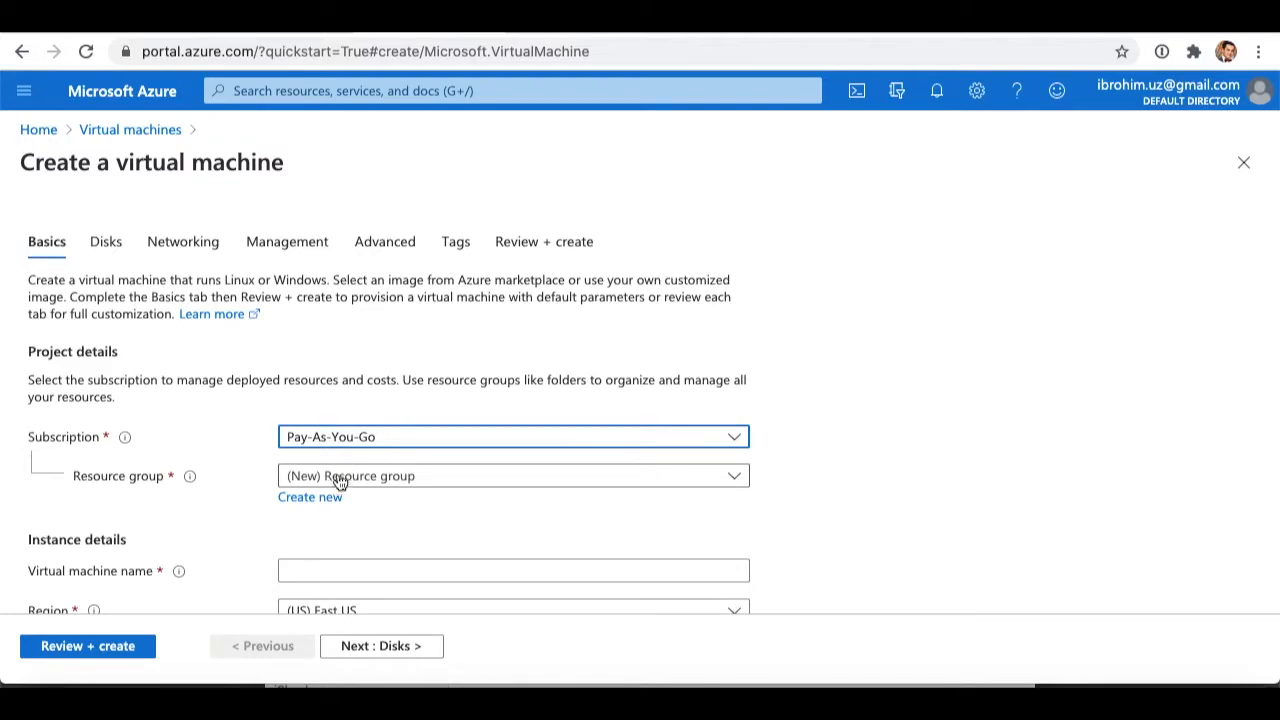
Create a new resource group named techstudy for the virtual machine.
{"action": "left_click", "coordinate": [416, 481]}
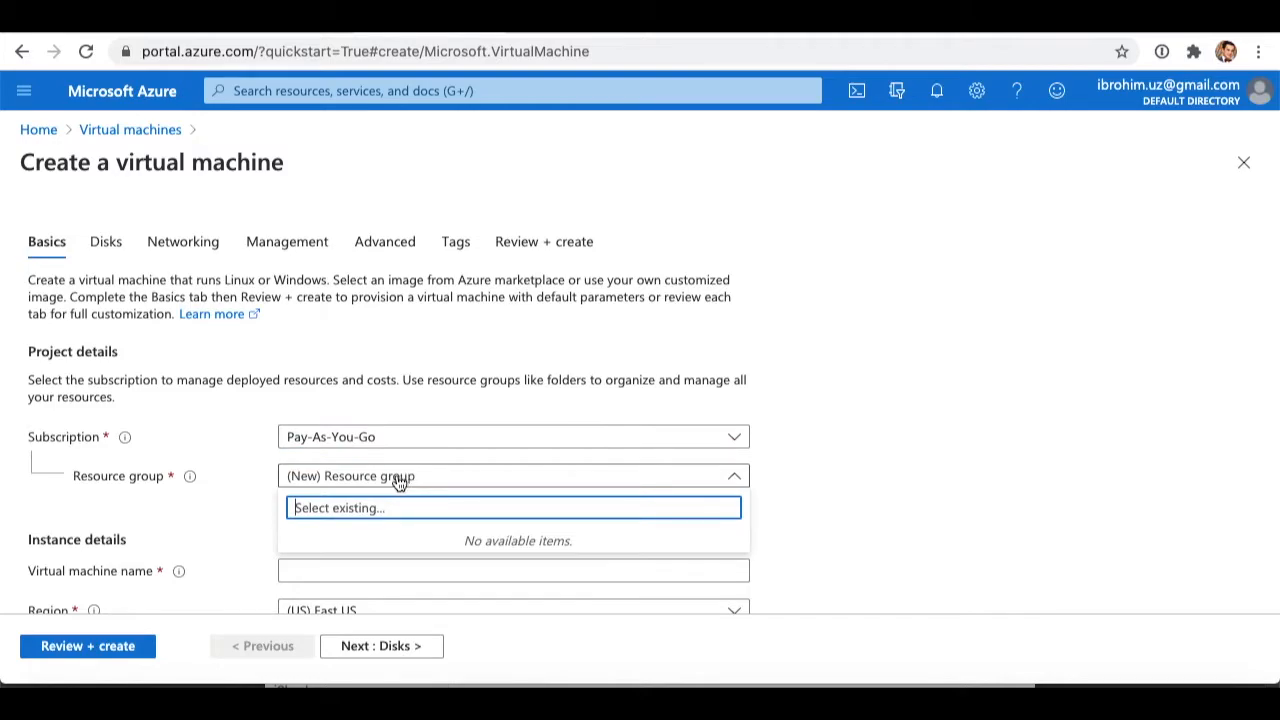
{"action": "left_click", "coordinate": [396, 479]}
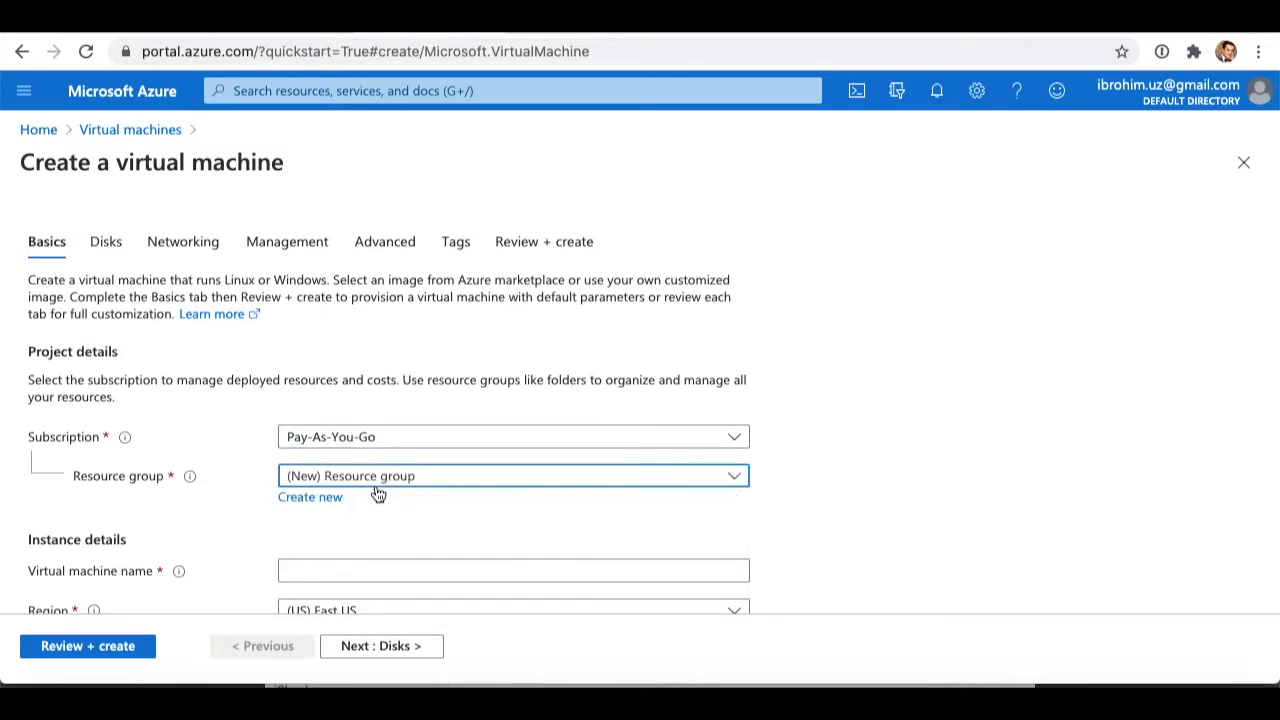
{"action": "left_click", "coordinate": [320, 498]}
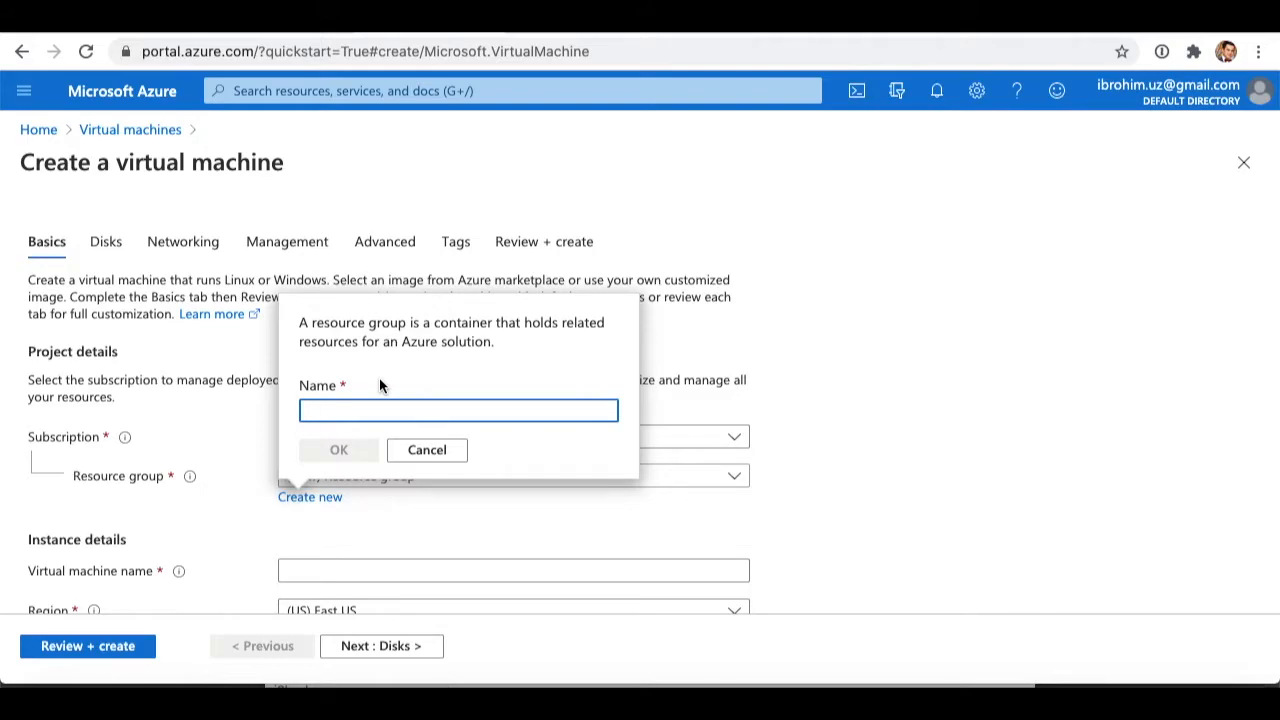
{"action": "type", "text": "techstudy"}
{"action": "left_click", "coordinate": [332, 449]}
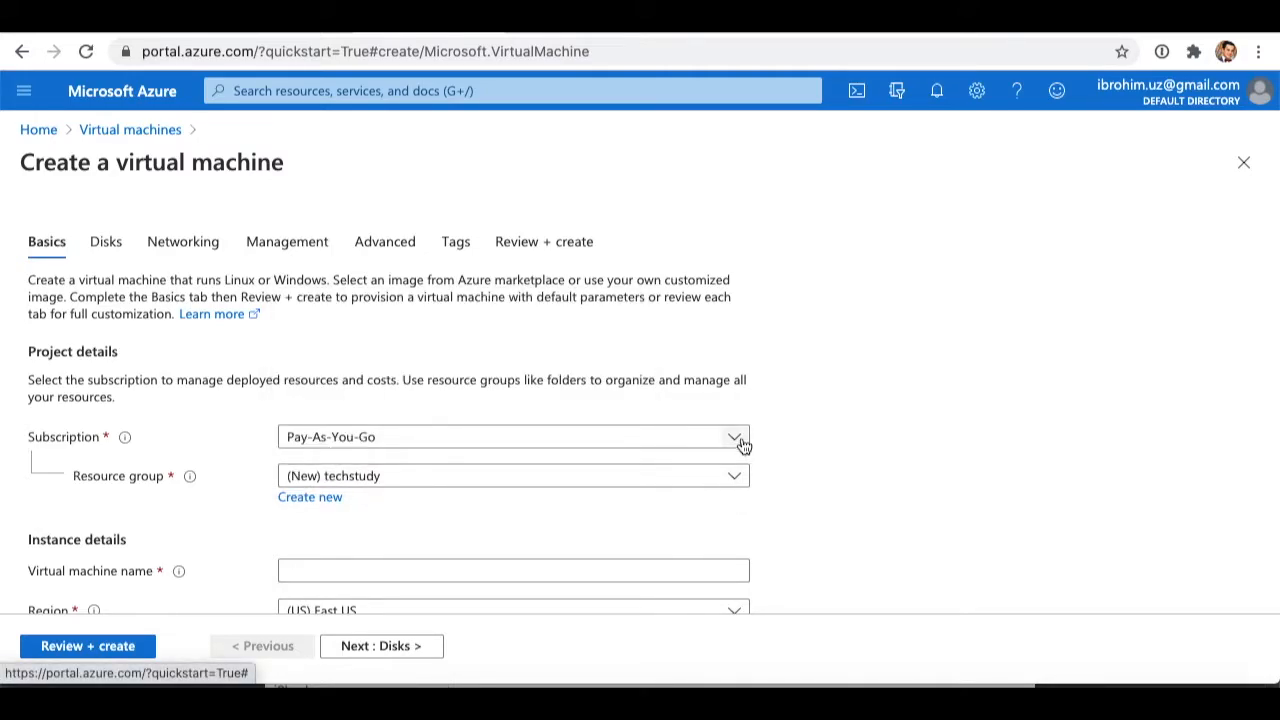
Name the virtual machine techstudyuz in the instance details.
{"action": "scroll", "coordinate": [740, 482], "scroll_direction": "down", "scroll_amount": 2}
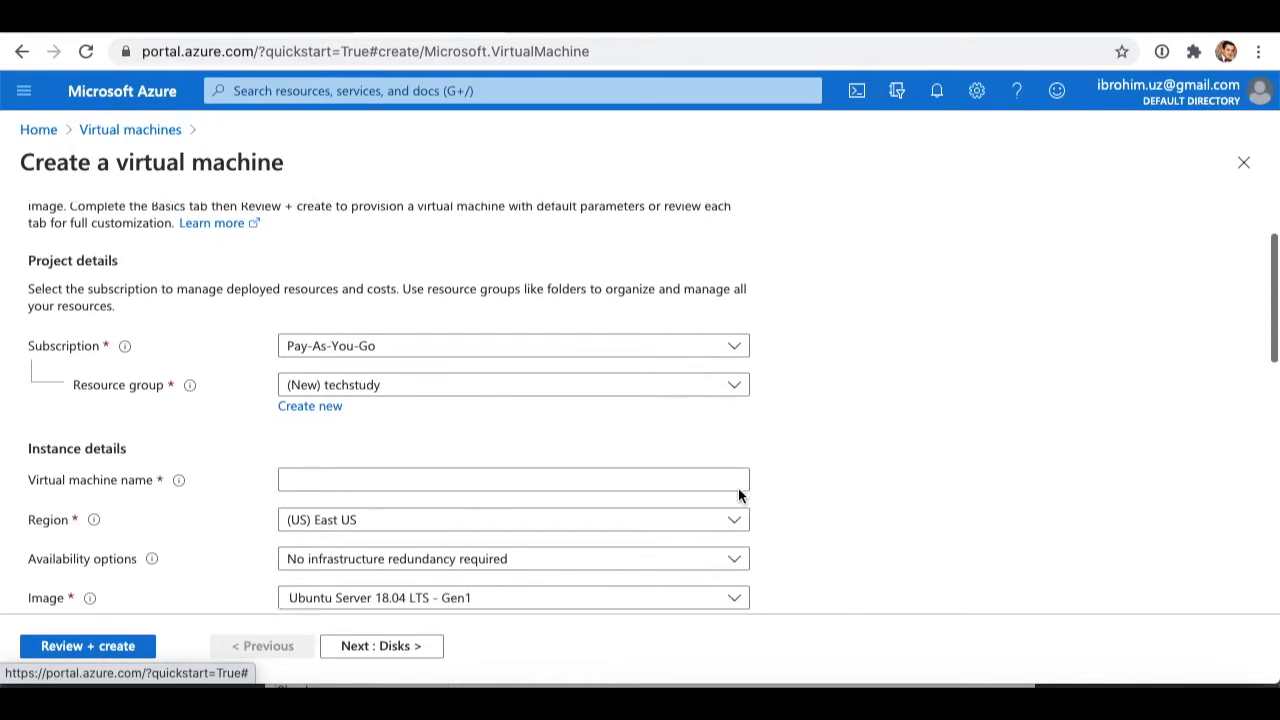
{"action": "left_click", "coordinate": [350, 395]}
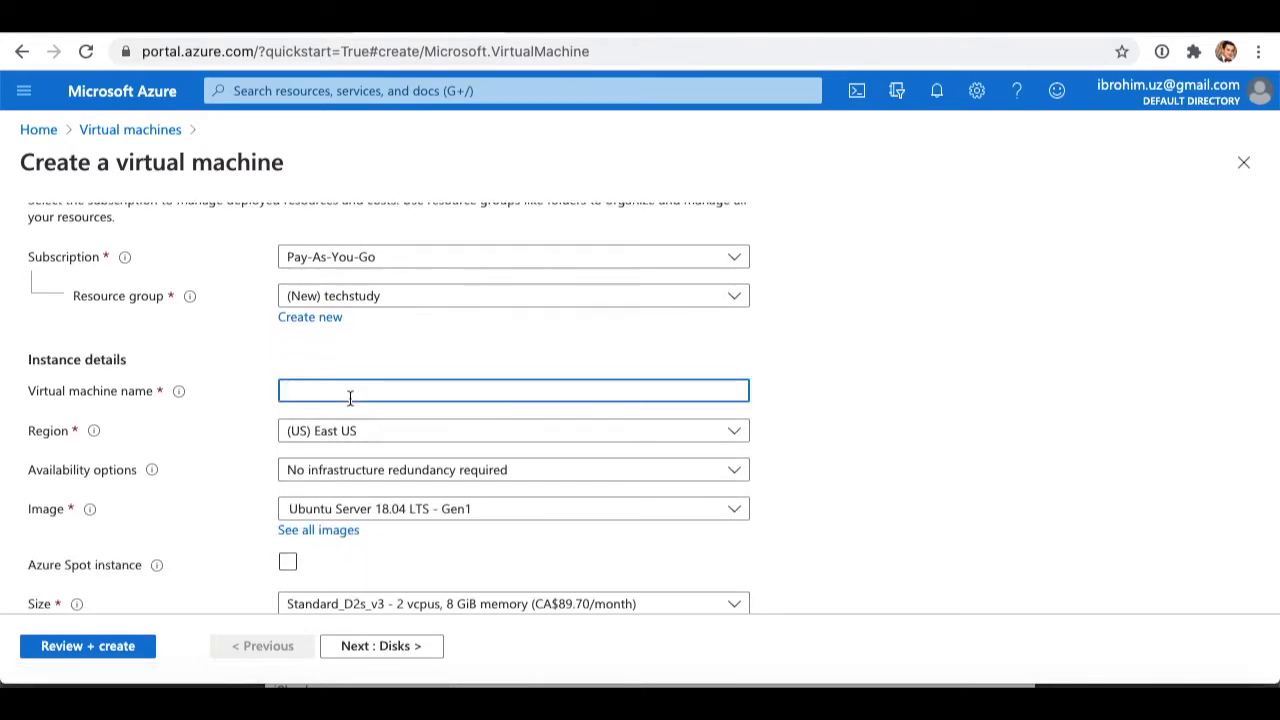
{"action": "type", "text": "techstudyuz"}
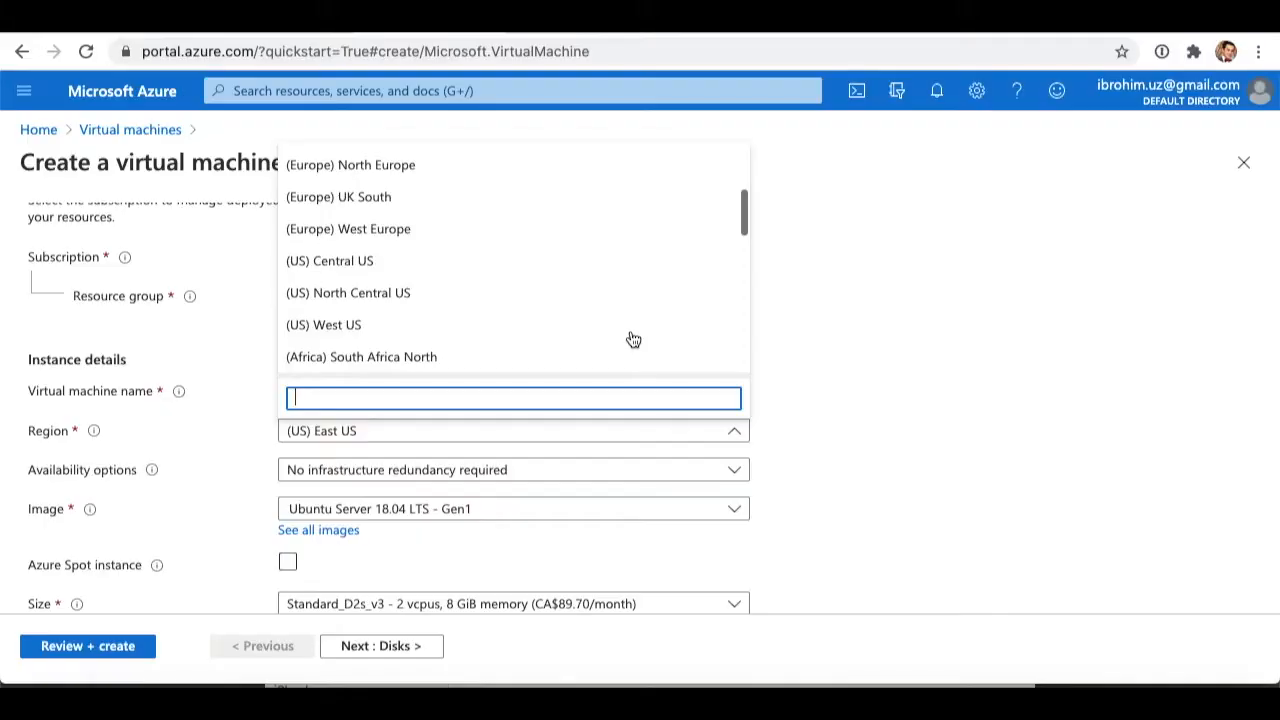
Set the virtual machine's region to (Canada) Canada East.
{"action": "scroll", "coordinate": [630, 338], "scroll_direction": "down", "scroll_amount": 3}
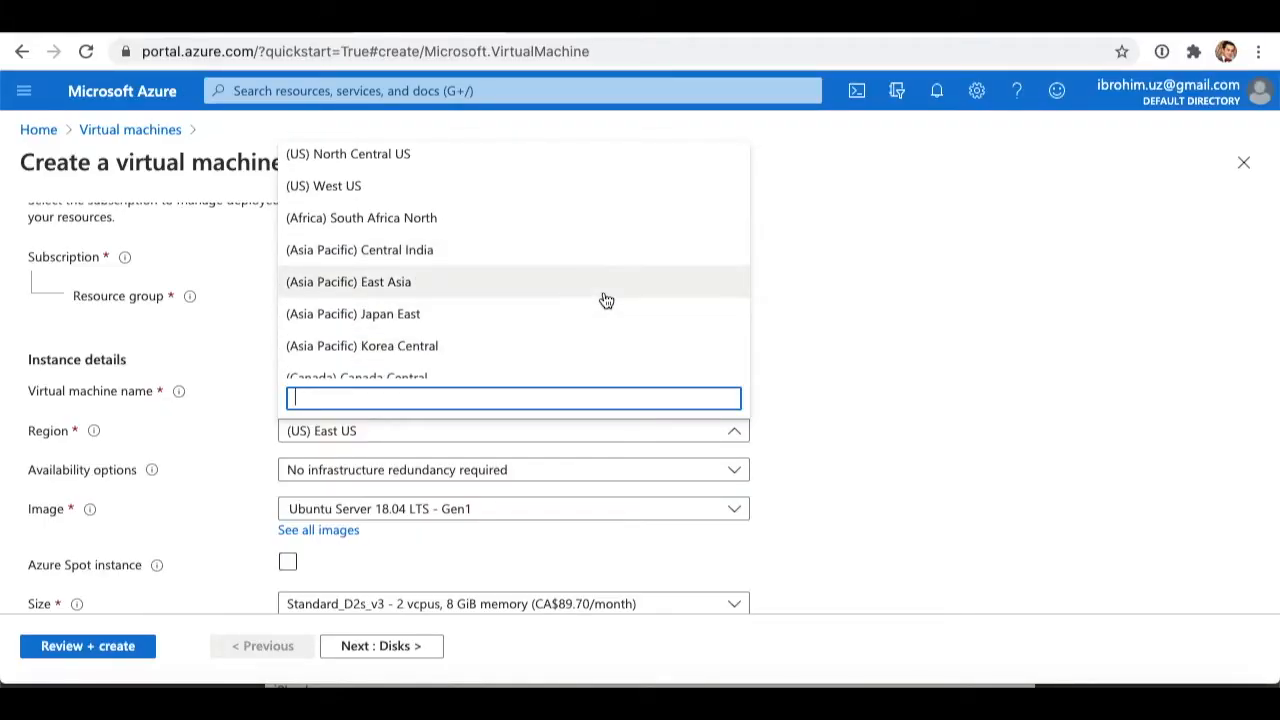
{"action": "scroll", "coordinate": [612, 345], "scroll_direction": "down", "scroll_amount": 1}
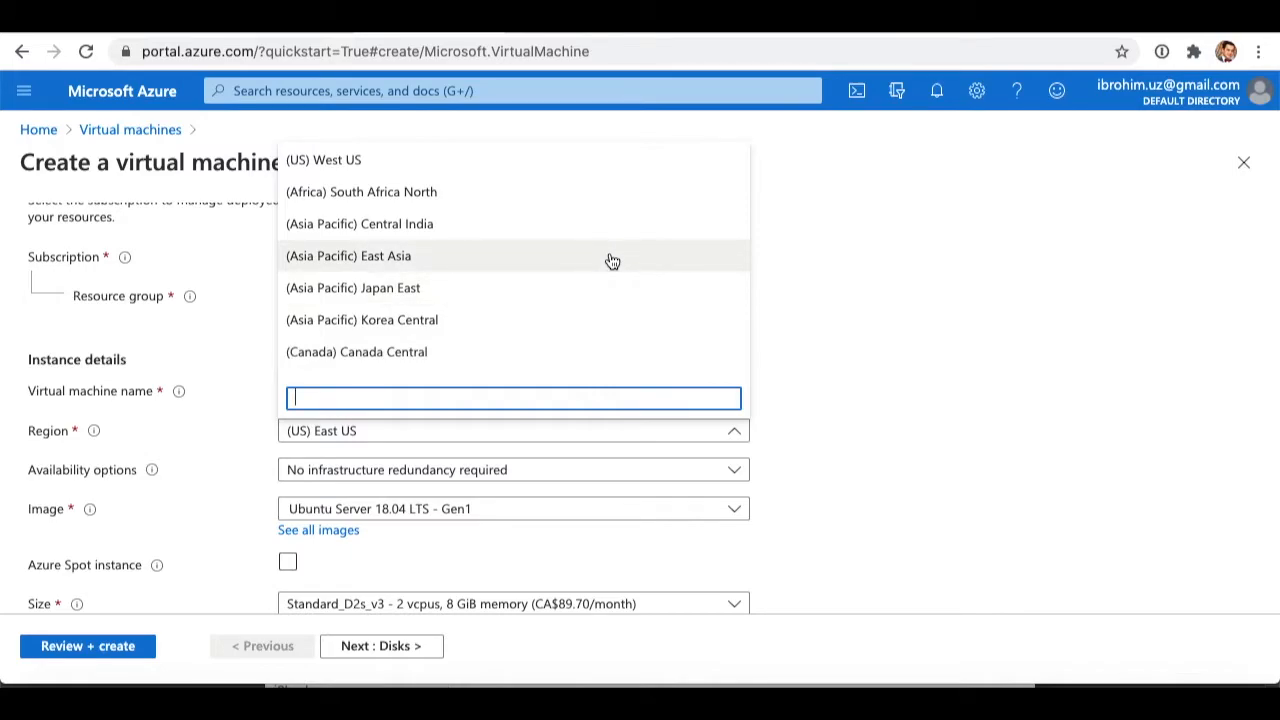
{"action": "scroll", "coordinate": [604, 325], "scroll_direction": "down", "scroll_amount": 1}
{"action": "scroll", "coordinate": [604, 325], "scroll_direction": "down", "scroll_amount": 2}
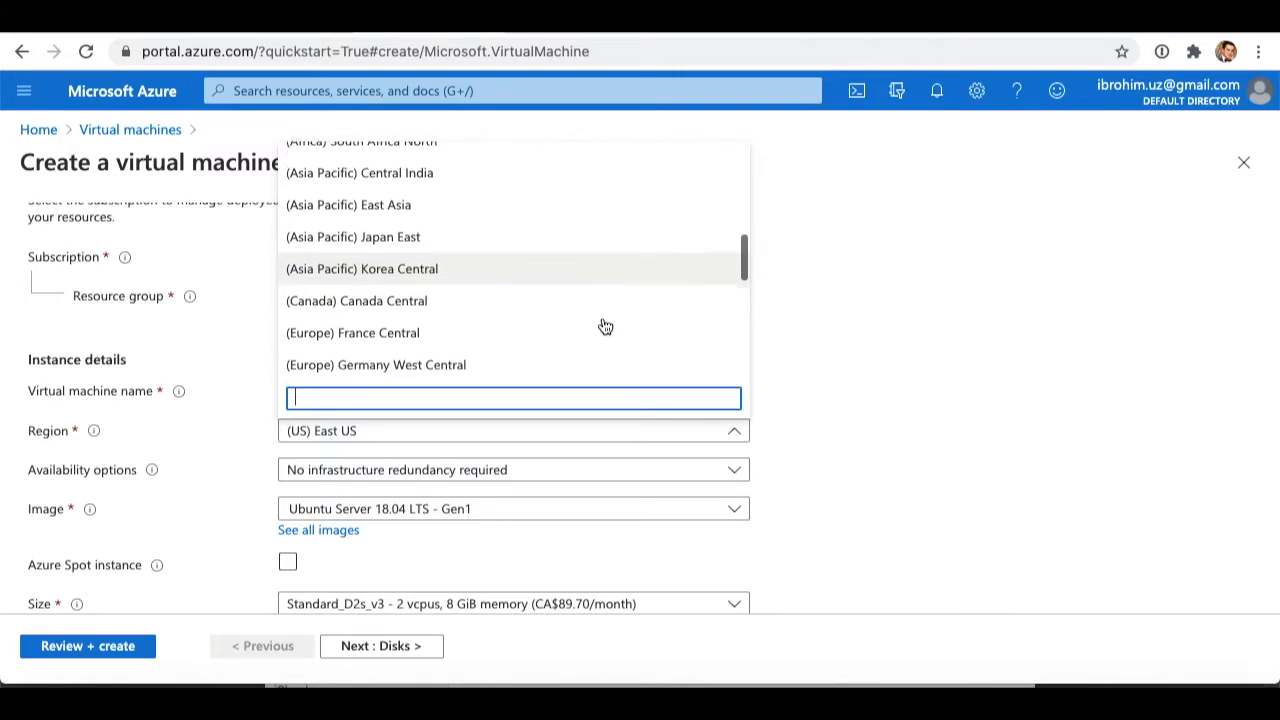
{"action": "scroll", "coordinate": [602, 324], "scroll_direction": "up", "scroll_amount": 1}
{"action": "scroll", "coordinate": [602, 324], "scroll_direction": "up", "scroll_amount": 4}
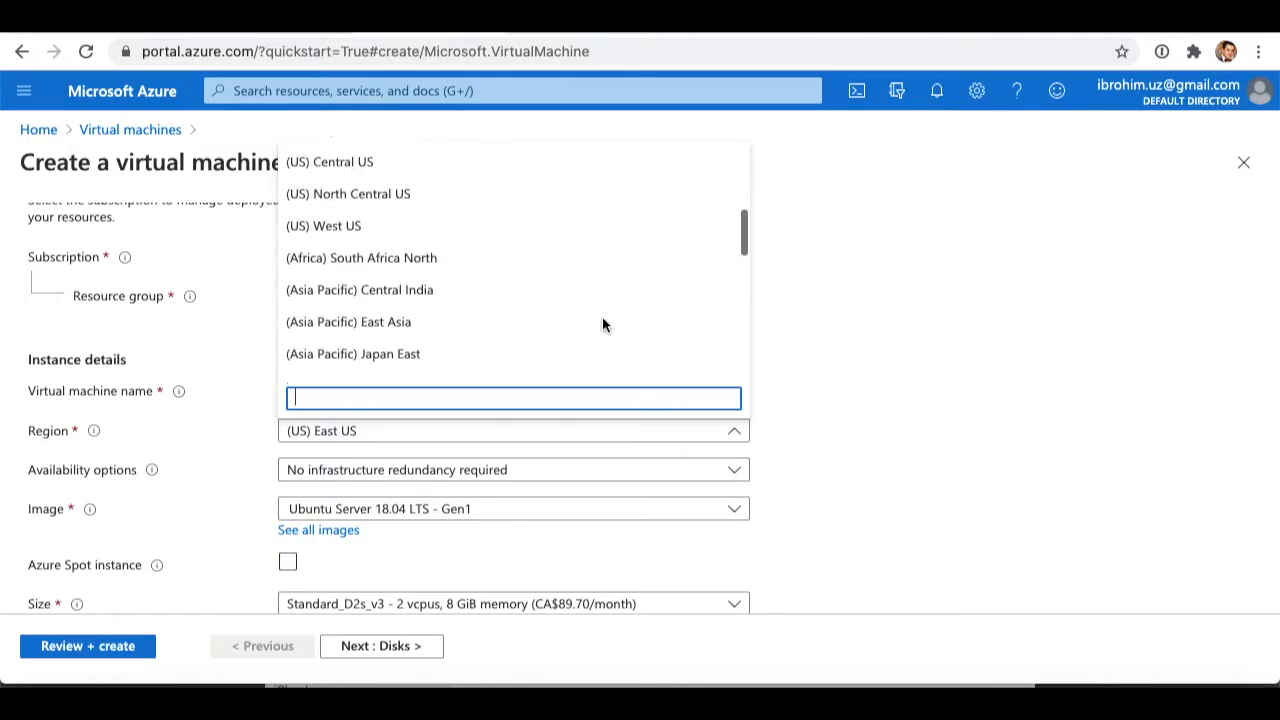
{"action": "scroll", "coordinate": [605, 326], "scroll_direction": "down", "scroll_amount": 1}
{"action": "scroll", "coordinate": [605, 326], "scroll_direction": "down", "scroll_amount": 1}
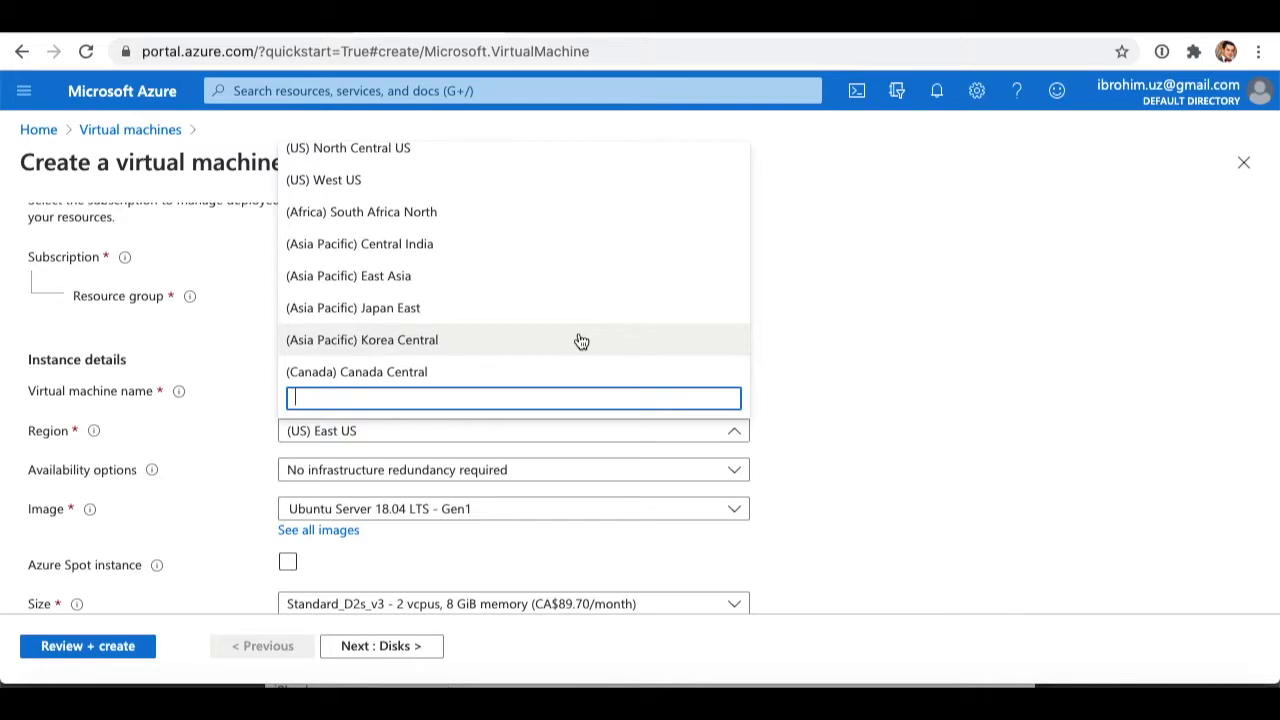
{"action": "scroll", "coordinate": [538, 329], "scroll_direction": "down", "scroll_amount": 3}
{"action": "scroll", "coordinate": [538, 329], "scroll_direction": "down", "scroll_amount": 3}
{"action": "scroll", "coordinate": [538, 329], "scroll_direction": "down", "scroll_amount": 2}
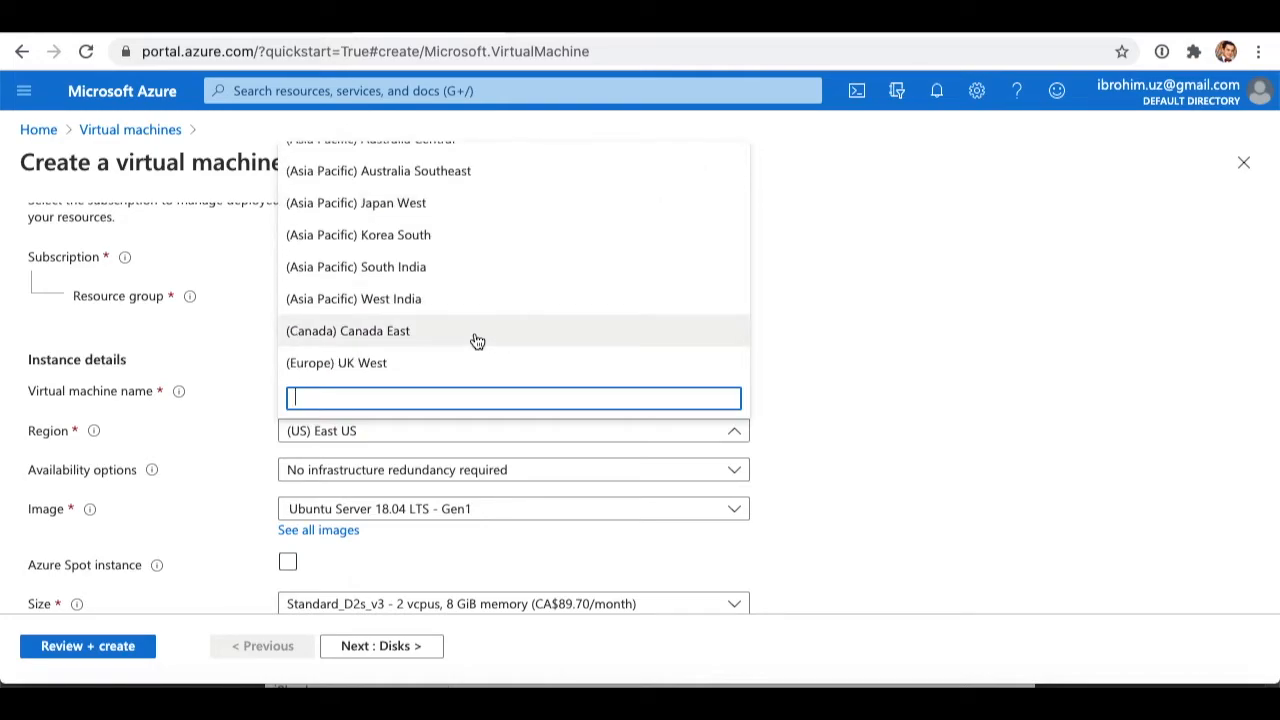
{"action": "left_click", "coordinate": [476, 339]}
Set the virtual machine's image to Windows Server 2012 R2 Datacenter - Gen1.
{"action": "scroll", "coordinate": [466, 432], "scroll_direction": "down", "scroll_amount": 1}
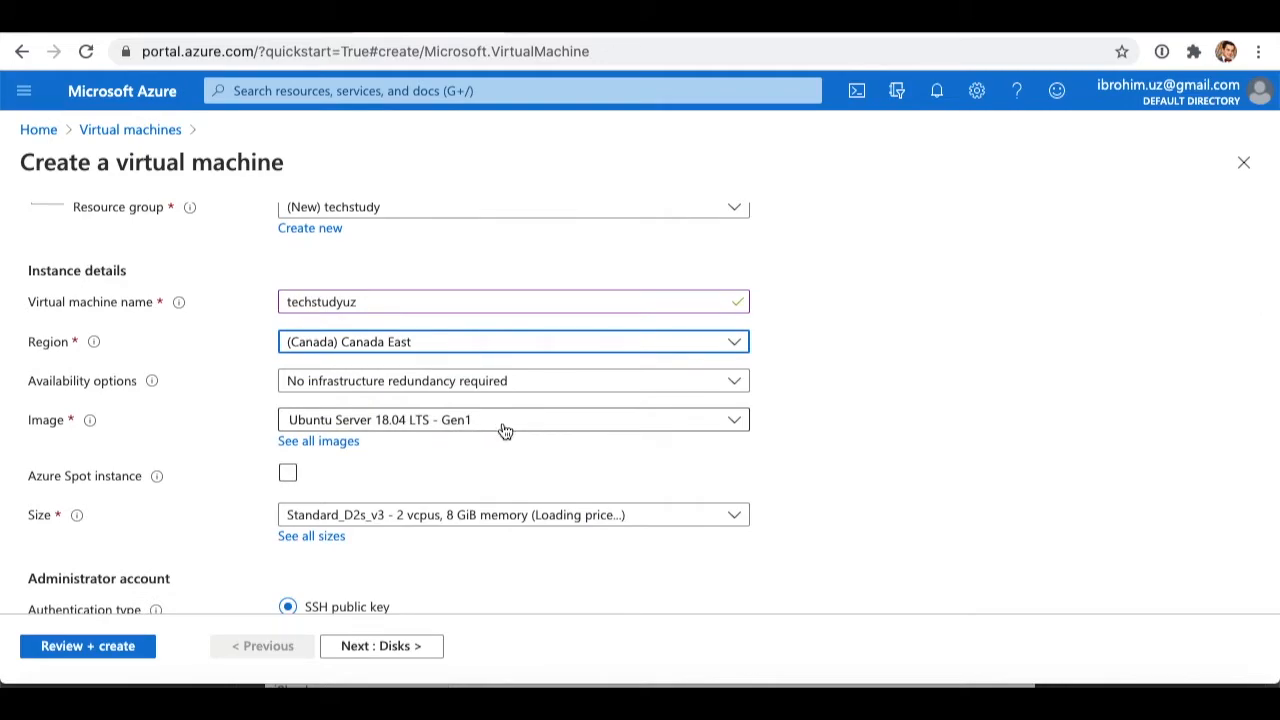
{"action": "left_click", "coordinate": [505, 428]}
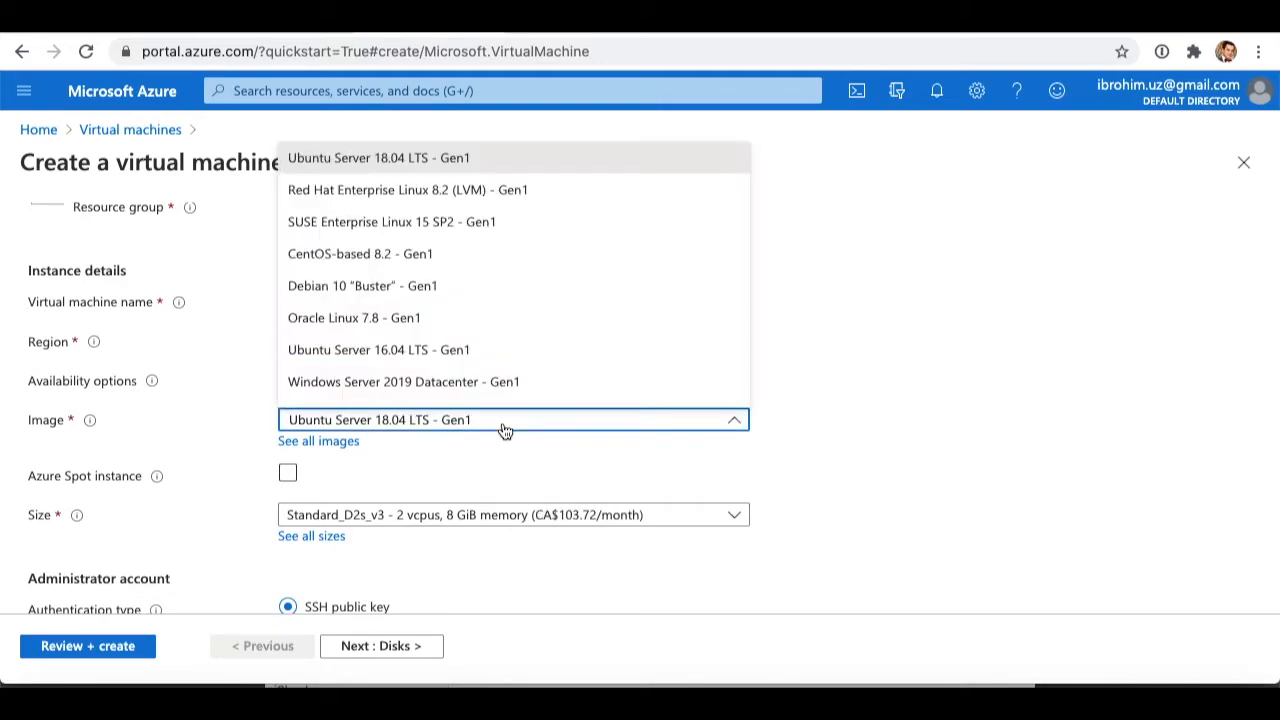
{"action": "scroll", "coordinate": [540, 340], "scroll_direction": "down", "scroll_amount": 2}
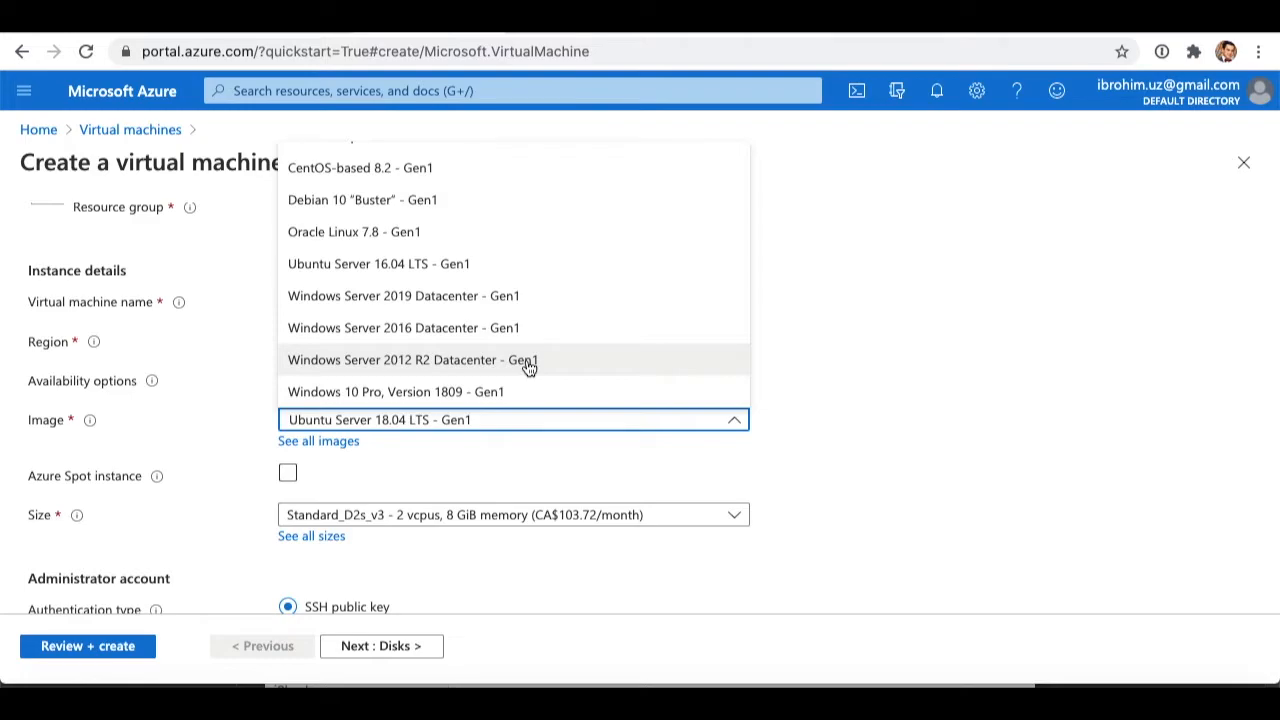
{"action": "scroll", "coordinate": [503, 356], "scroll_direction": "up", "scroll_amount": 3}
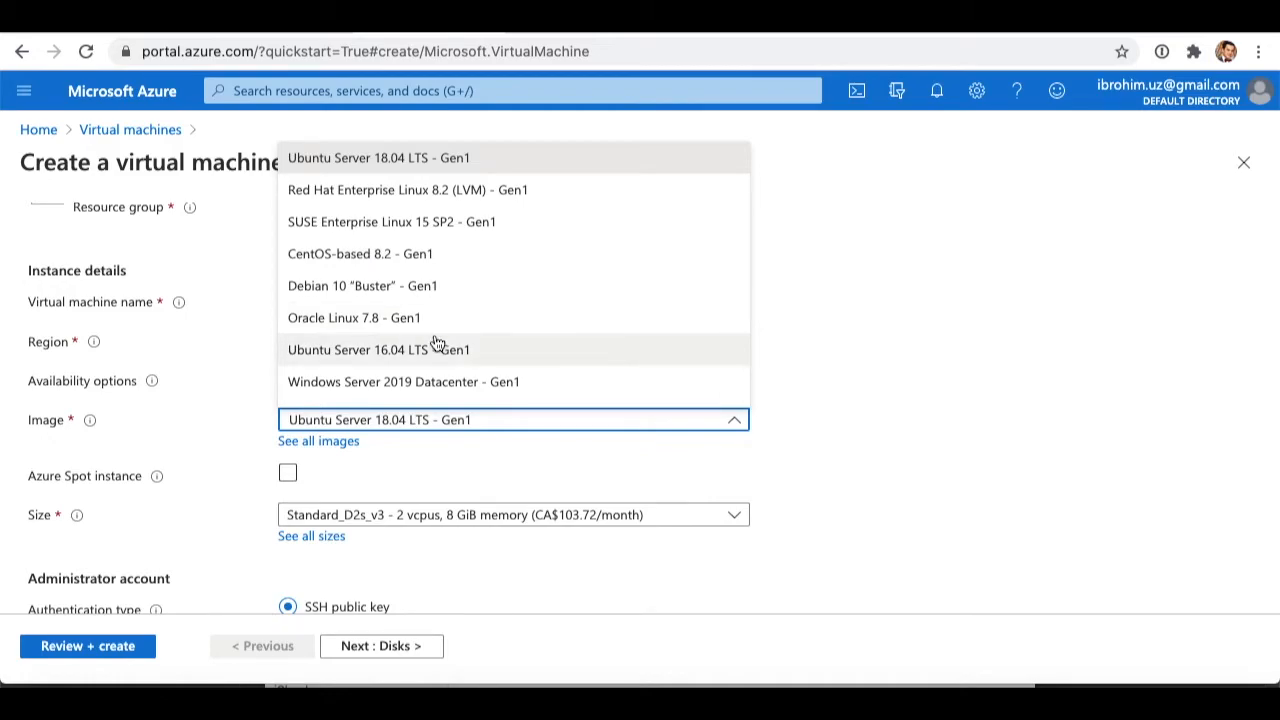
{"action": "scroll", "coordinate": [437, 343], "scroll_direction": "down", "scroll_amount": 2}
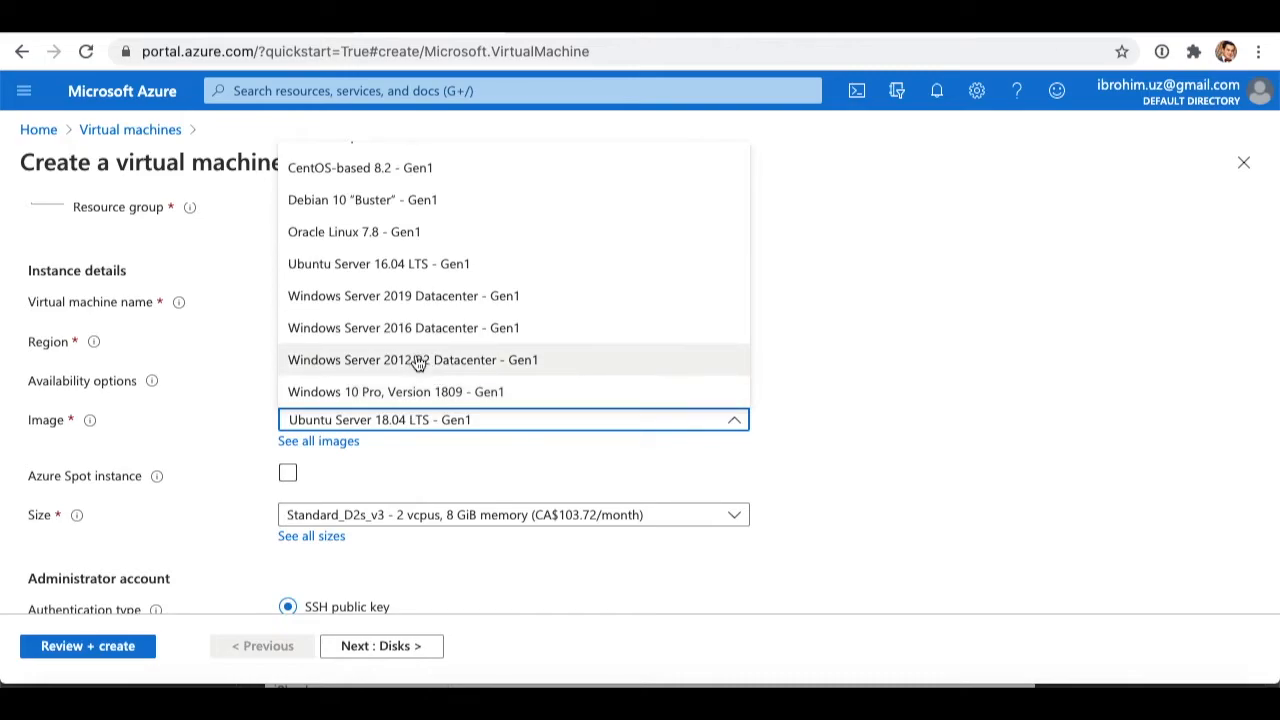
{"action": "left_click", "coordinate": [412, 360]}
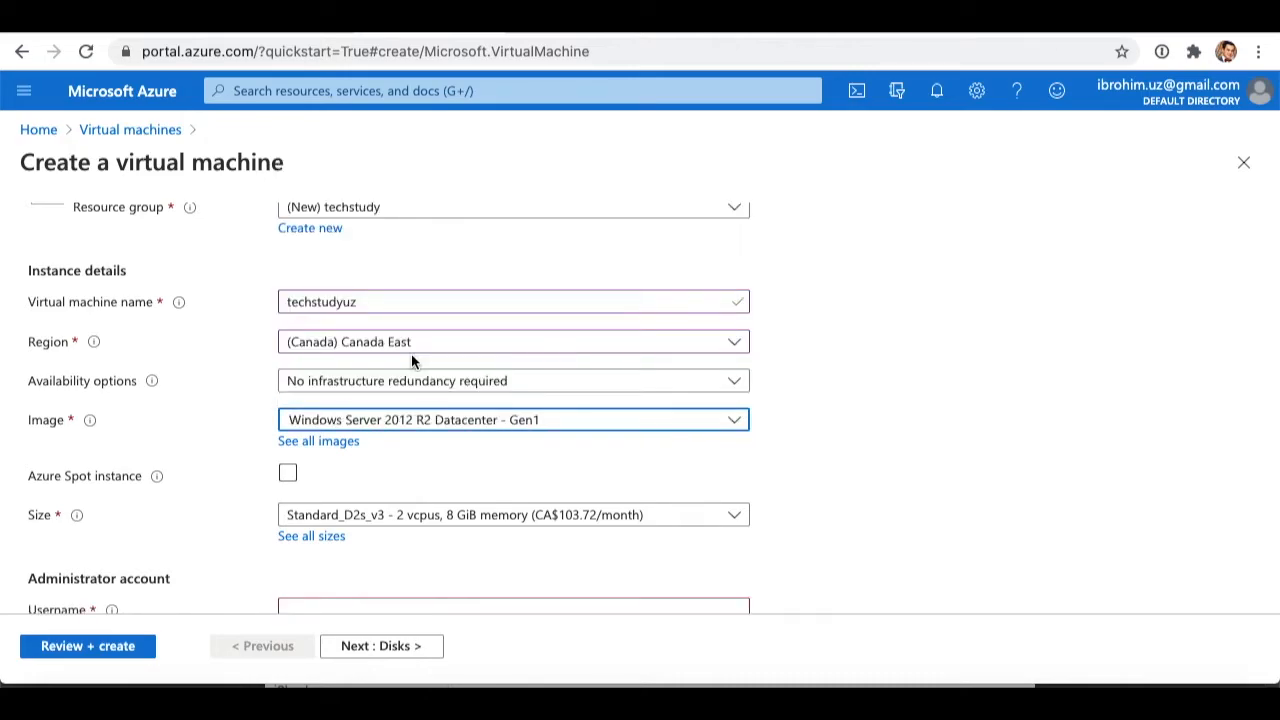
Browse all available VM sizes for the virtual machine and sort them by vCPU count in ascending order.
{"action": "scroll", "coordinate": [438, 475], "scroll_direction": "down", "scroll_amount": 1}
{"action": "scroll", "coordinate": [438, 475], "scroll_direction": "down", "scroll_amount": 1}
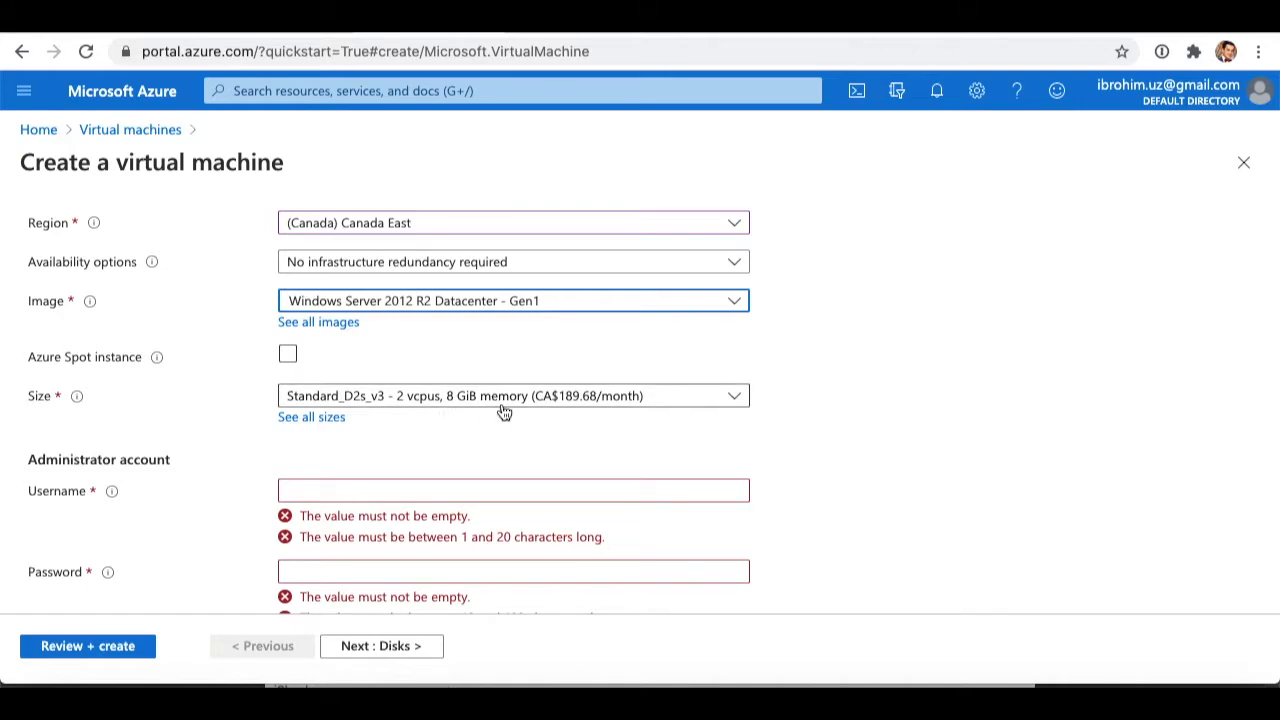
{"action": "left_click", "coordinate": [614, 400]}
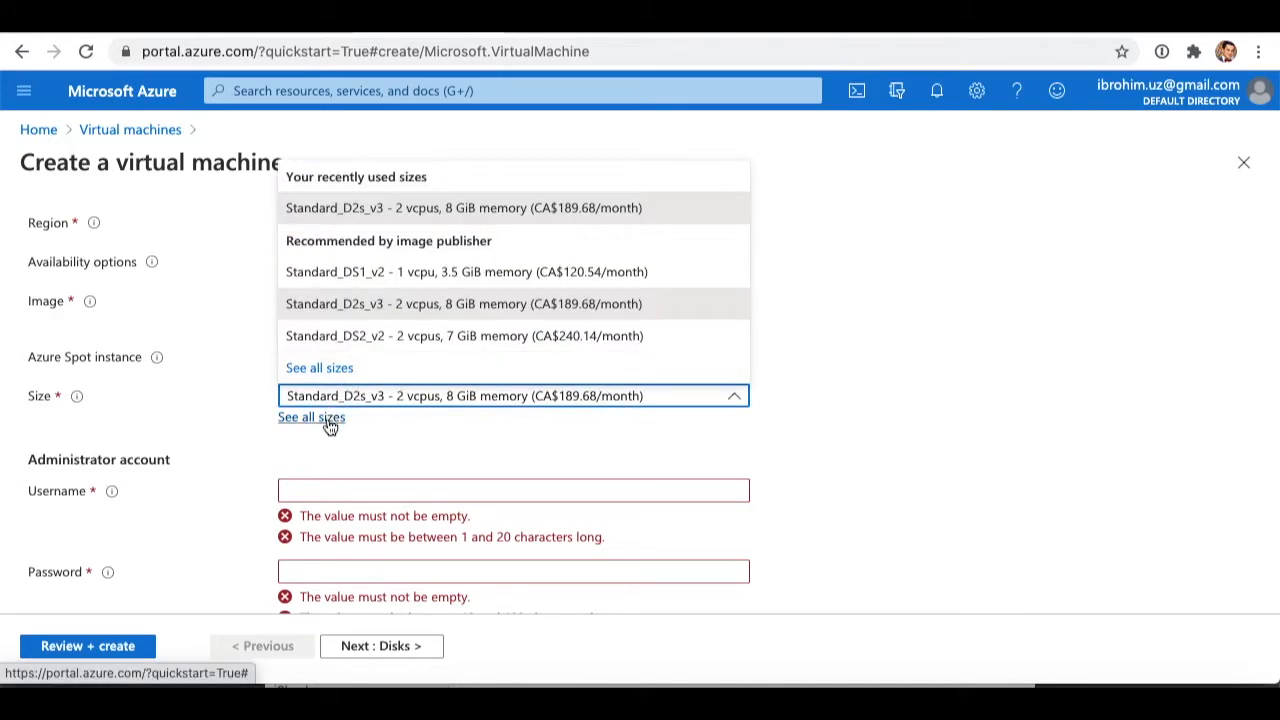
{"action": "left_click", "coordinate": [326, 370]}
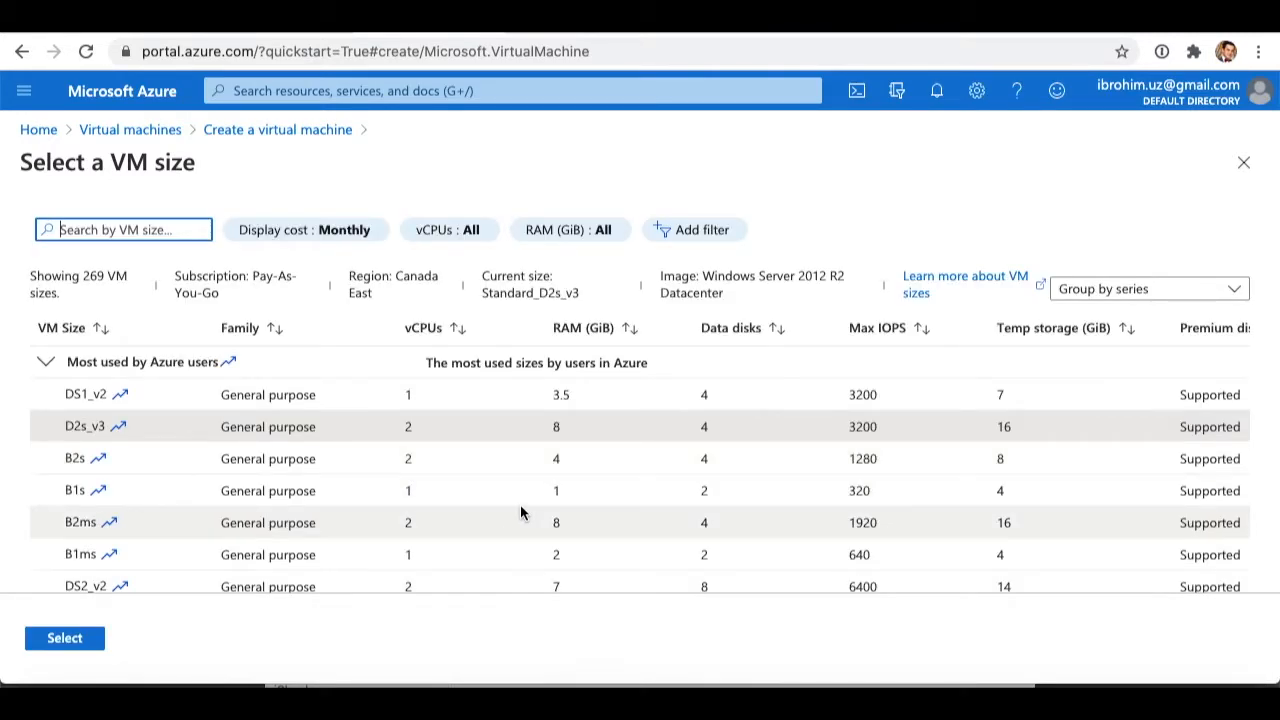
{"action": "left_click", "coordinate": [446, 338]}
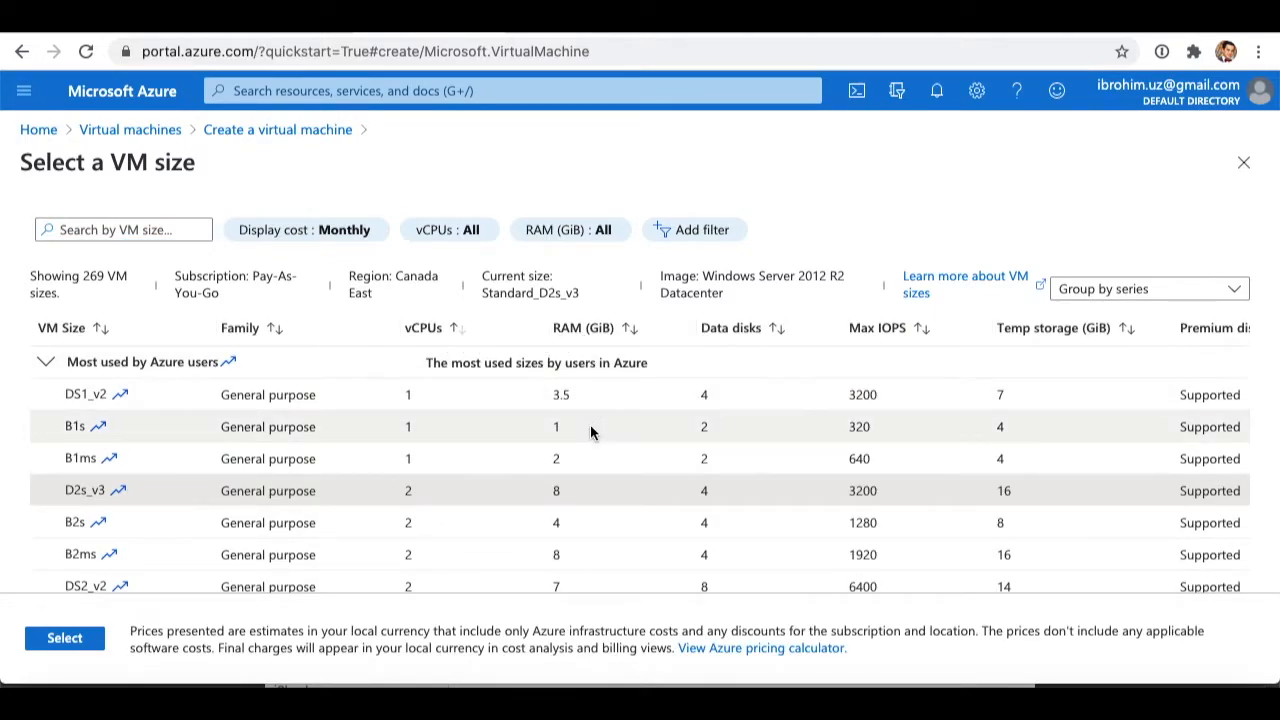
Examine the B1s size's RAM, data disks, IOPS, temporary storage and monthly cost.
{"action": "scroll", "coordinate": [590, 430], "scroll_direction": "right", "scroll_amount": 1}
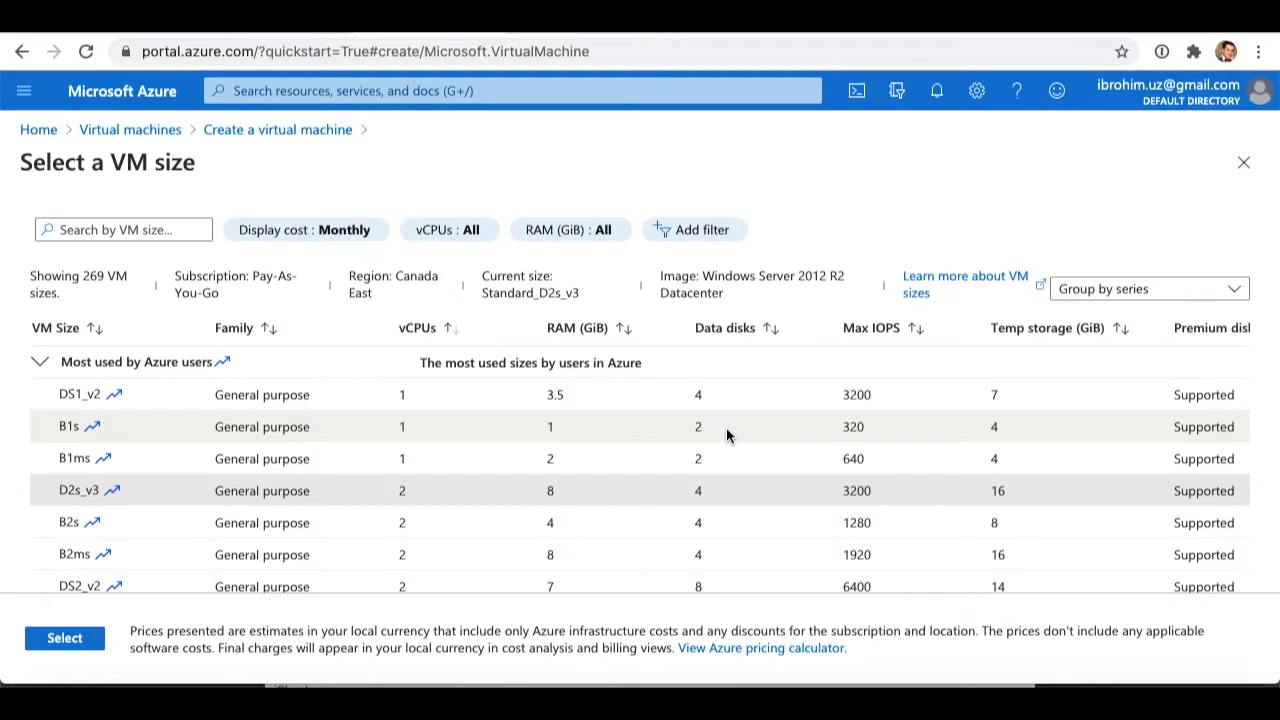
{"action": "scroll", "coordinate": [722, 430], "scroll_direction": "right", "scroll_amount": 3}
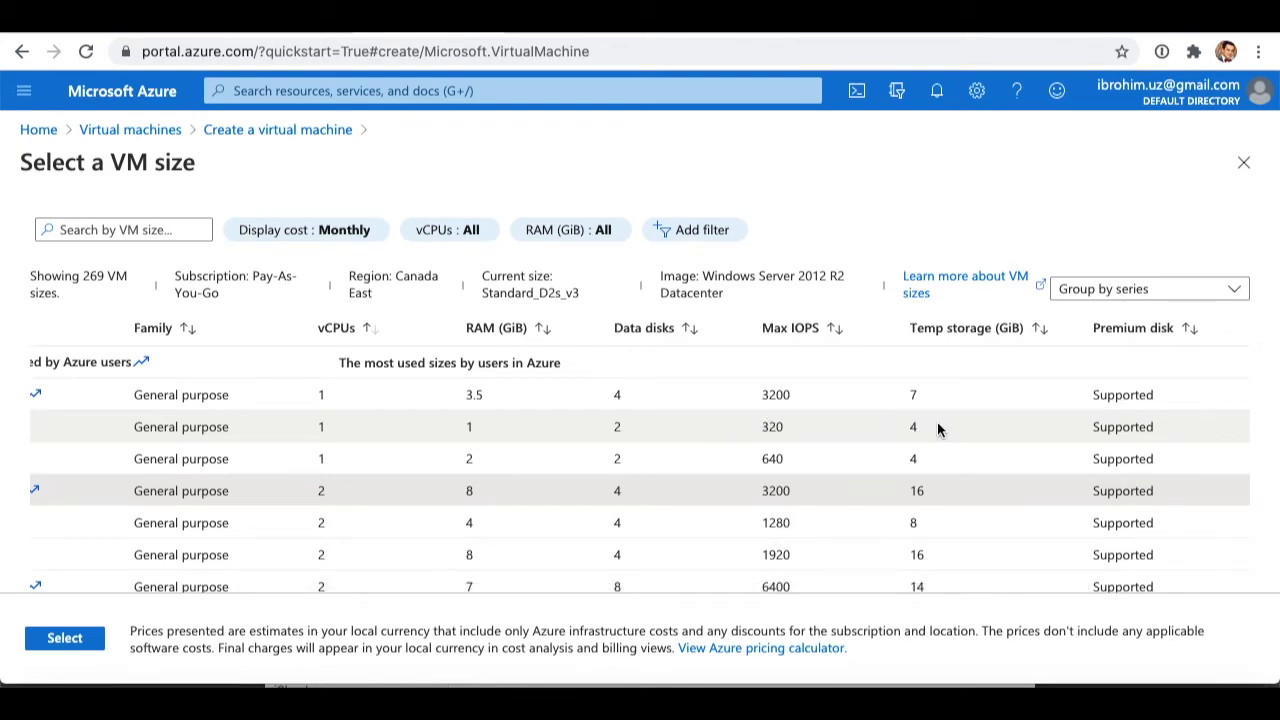
{"action": "scroll", "coordinate": [977, 424], "scroll_direction": "right", "scroll_amount": 1}
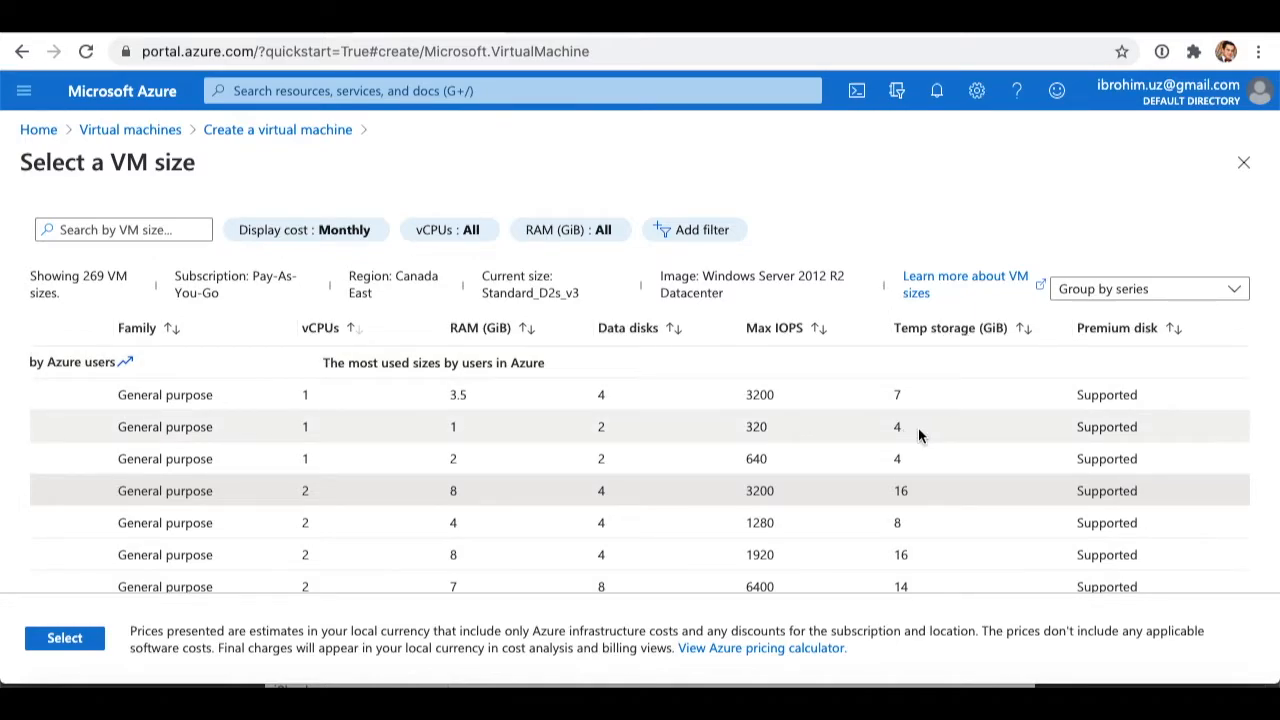
{"action": "scroll", "coordinate": [917, 434], "scroll_direction": "right", "scroll_amount": 1}
{"action": "scroll", "coordinate": [915, 434], "scroll_direction": "right", "scroll_amount": 5}
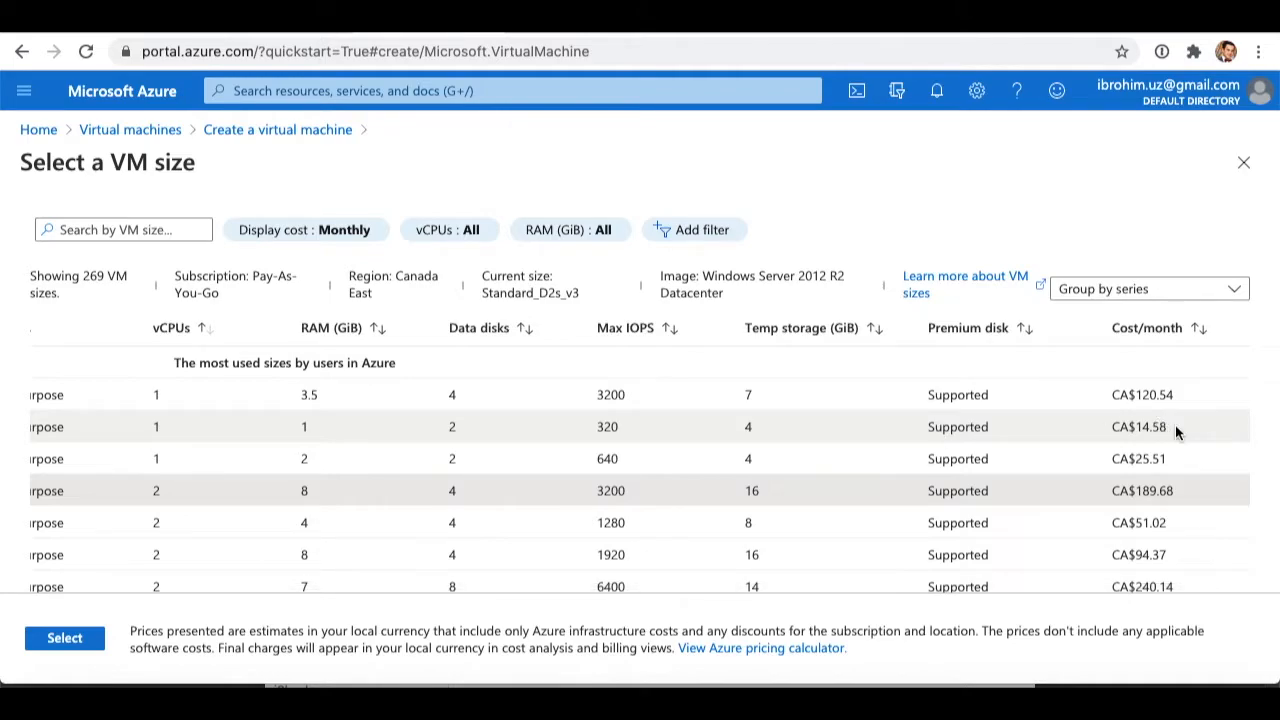
{"action": "scroll", "coordinate": [1095, 426], "scroll_direction": "left", "scroll_amount": 1}
{"action": "scroll", "coordinate": [1095, 426], "scroll_direction": "left", "scroll_amount": 5}
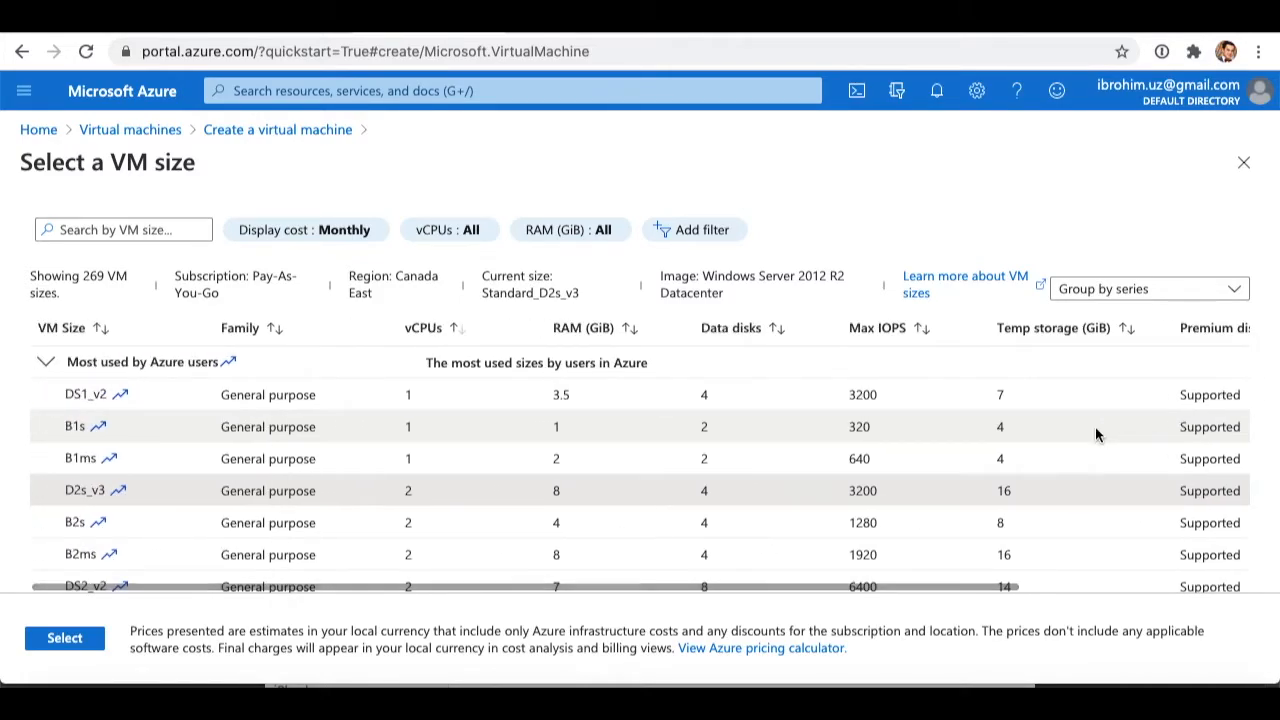
Compare the larger most-used sizes up to D8s_v3 by vCPUs, RAM and monthly cost.
{"action": "scroll", "coordinate": [1095, 426], "scroll_direction": "down", "scroll_amount": 3}
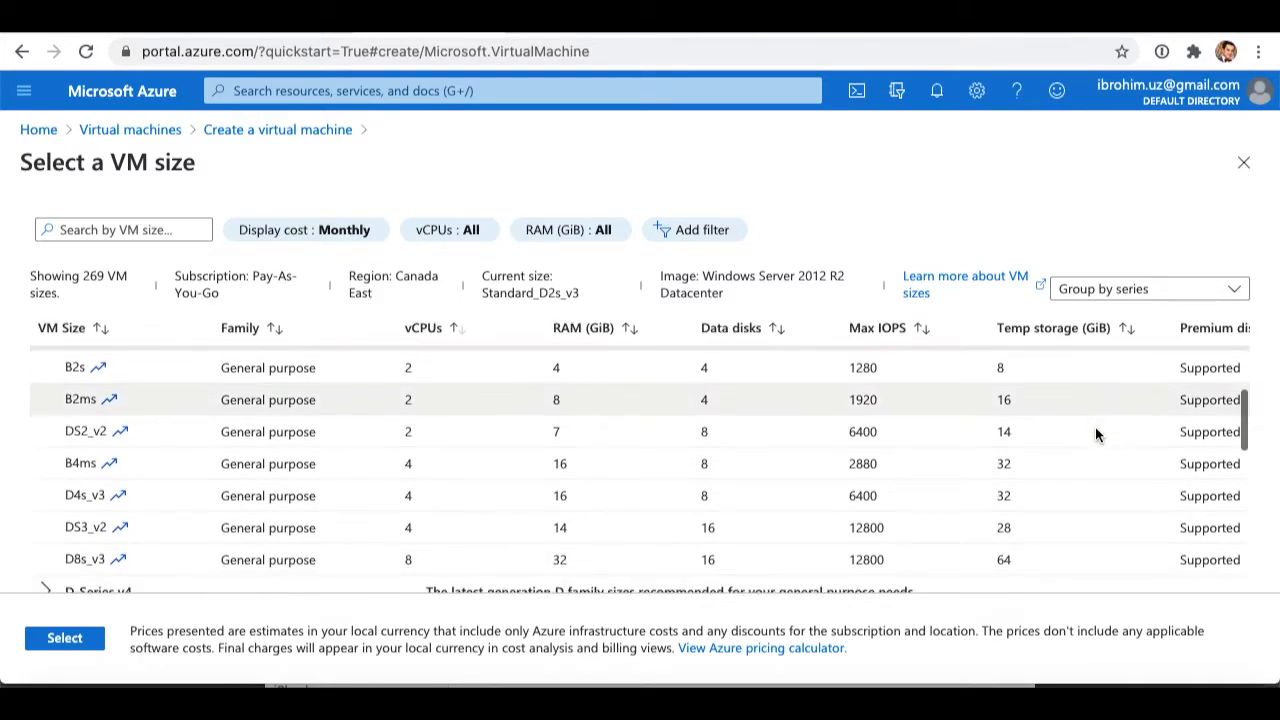
{"action": "scroll", "coordinate": [1095, 426], "scroll_direction": "up", "scroll_amount": 1}
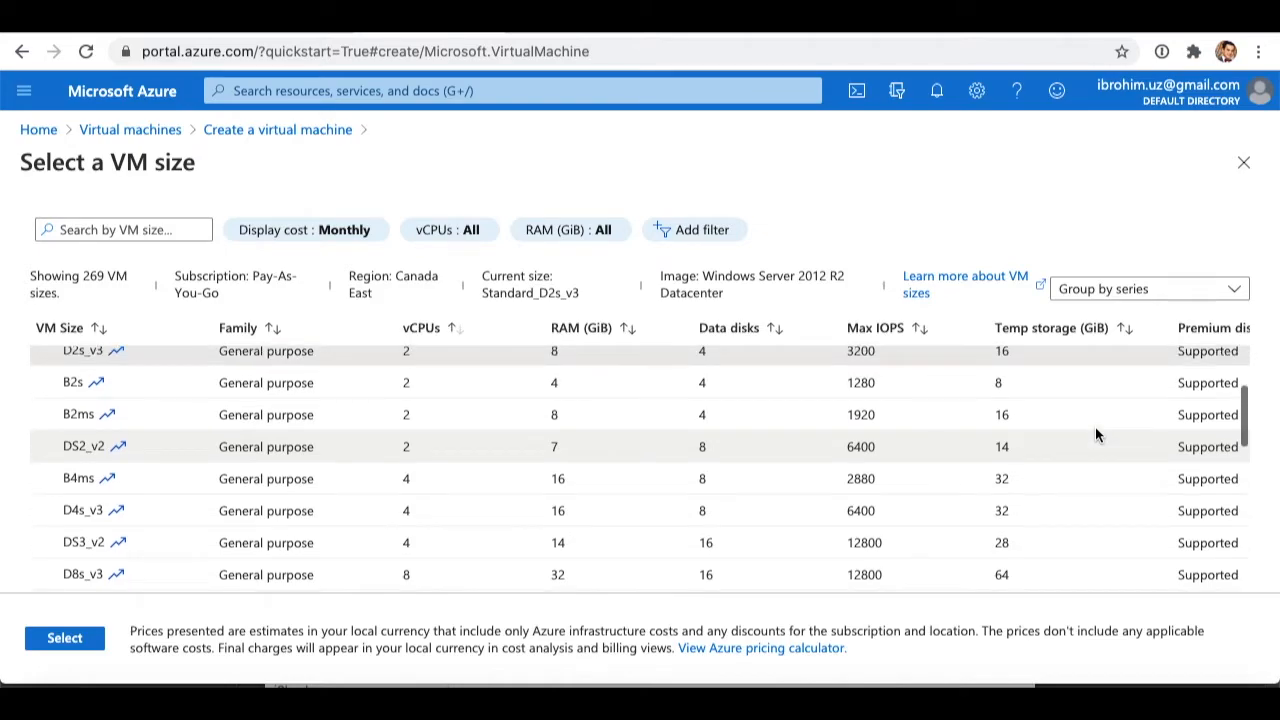
{"action": "scroll", "coordinate": [1095, 426], "scroll_direction": "down", "scroll_amount": 1}
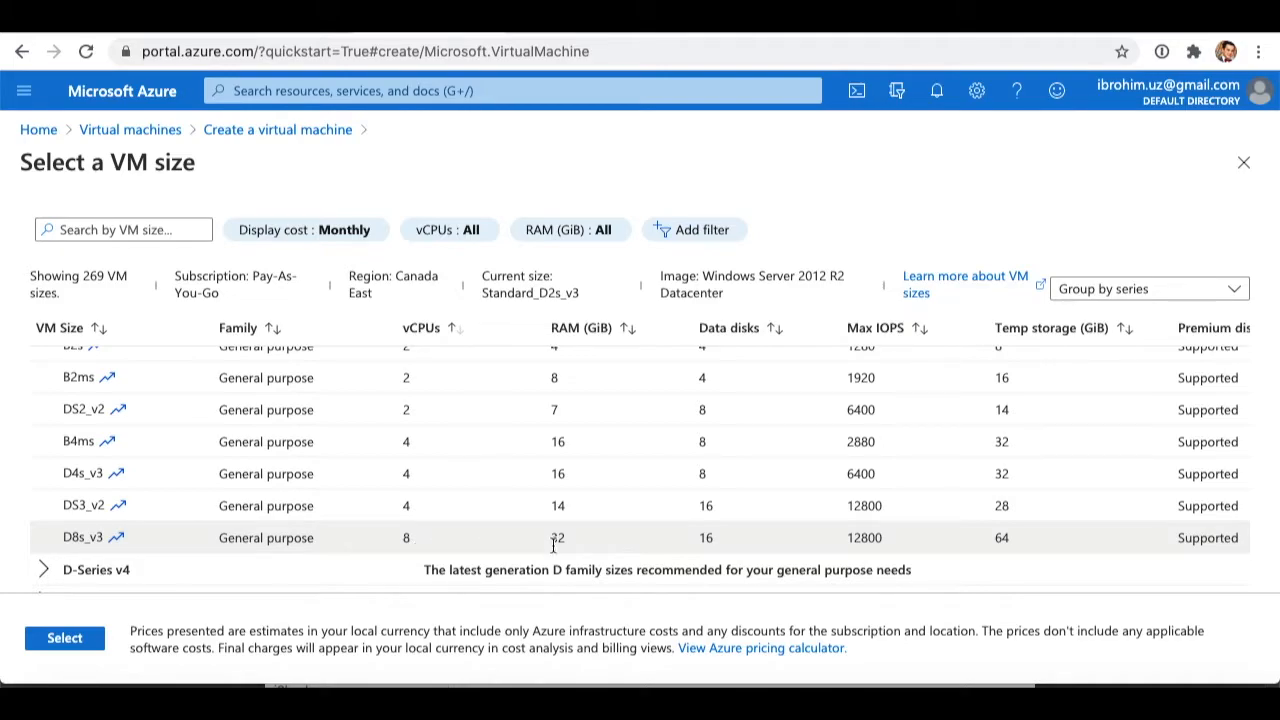
{"action": "scroll", "coordinate": [768, 540], "scroll_direction": "right", "scroll_amount": 5}
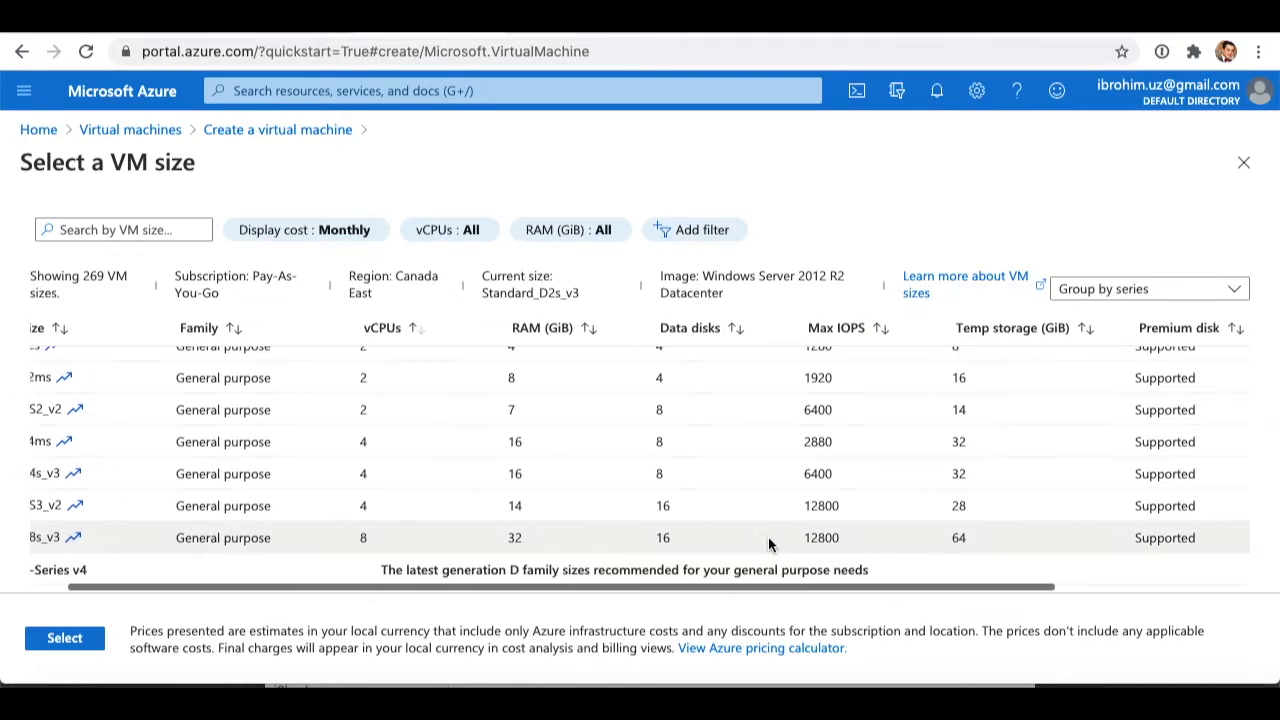
{"action": "scroll", "coordinate": [768, 544], "scroll_direction": "right", "scroll_amount": 1}
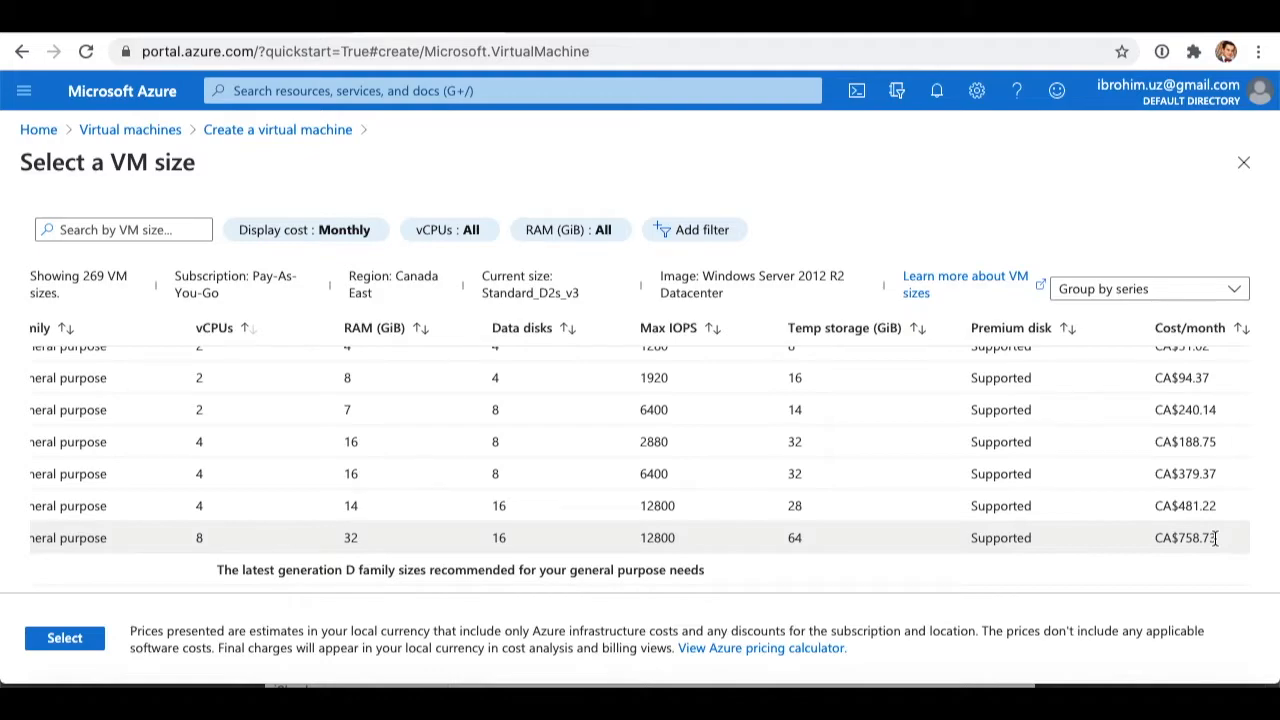
{"action": "scroll", "coordinate": [1215, 538], "scroll_direction": "left", "scroll_amount": 5}
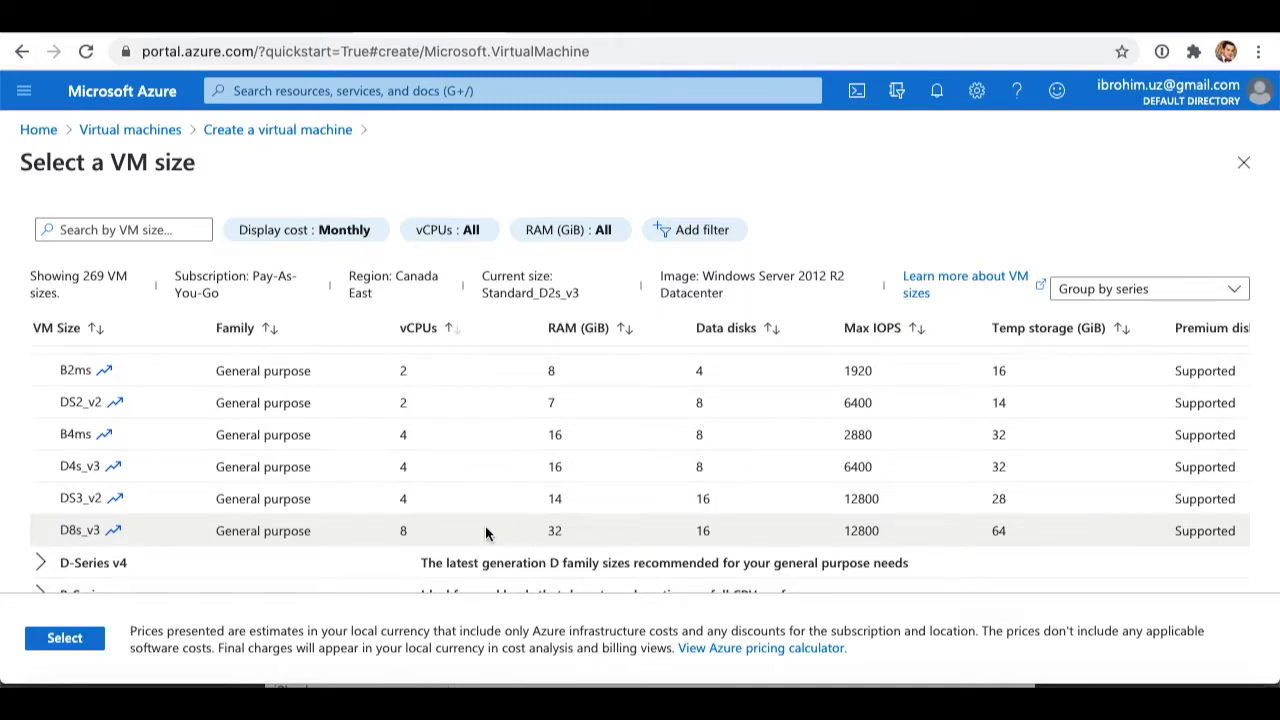
{"action": "scroll", "coordinate": [467, 522], "scroll_direction": "left", "scroll_amount": 1}
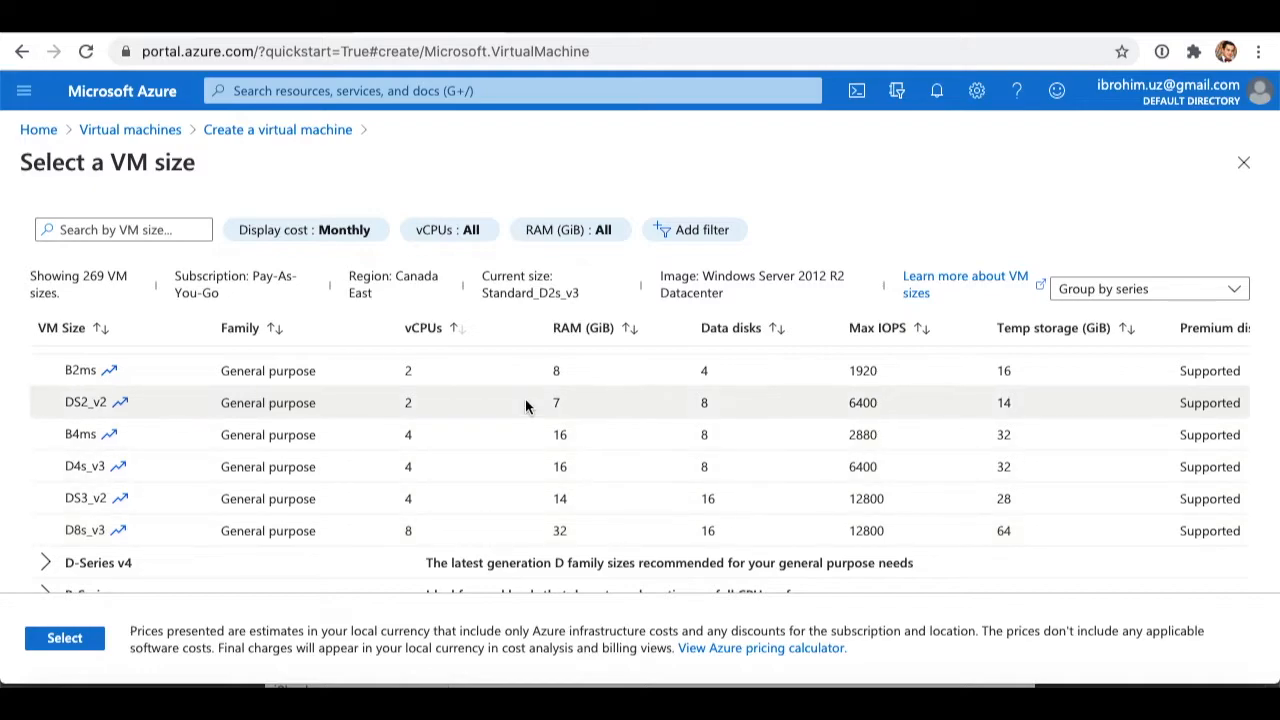
{"action": "scroll", "coordinate": [525, 405], "scroll_direction": "up", "scroll_amount": 3}
{"action": "scroll", "coordinate": [525, 405], "scroll_direction": "up", "scroll_amount": 1}
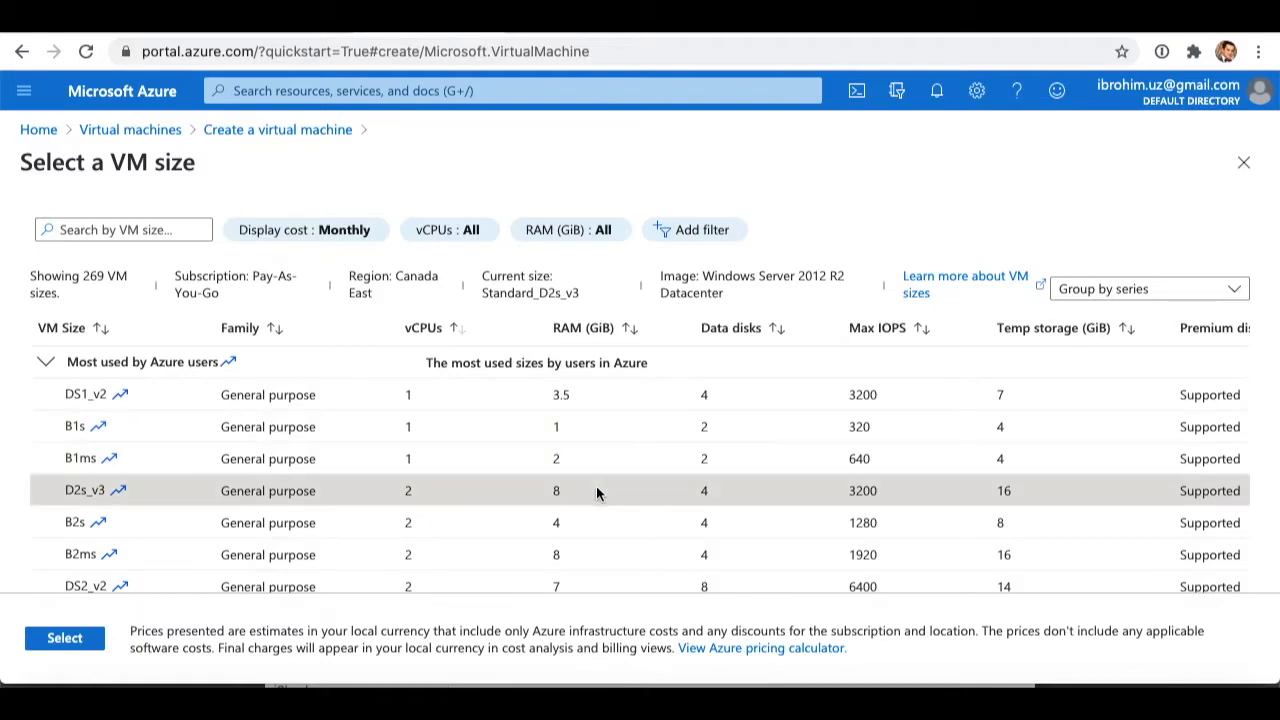
Set the virtual machine's size to B1s with 1 vCPU and 1 GiB of memory.
{"action": "scroll", "coordinate": [578, 428], "scroll_direction": "right", "scroll_amount": 5}
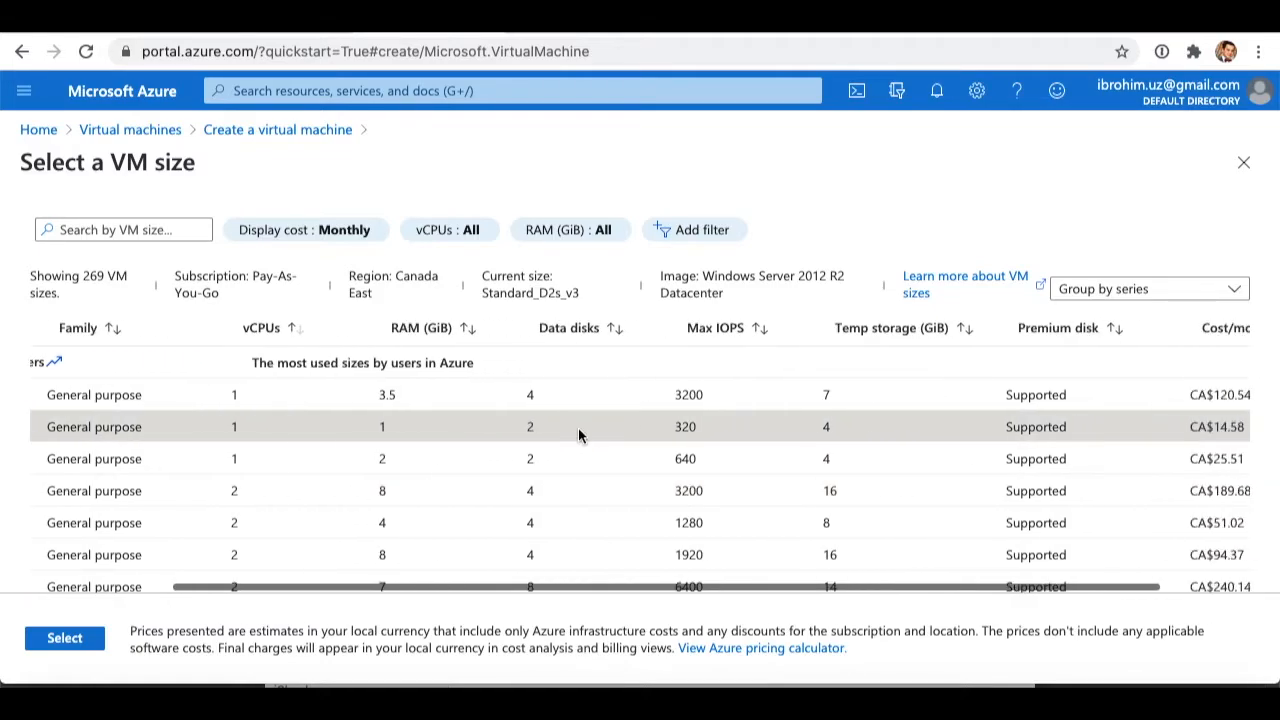
{"action": "scroll", "coordinate": [578, 428], "scroll_direction": "left", "scroll_amount": 4}
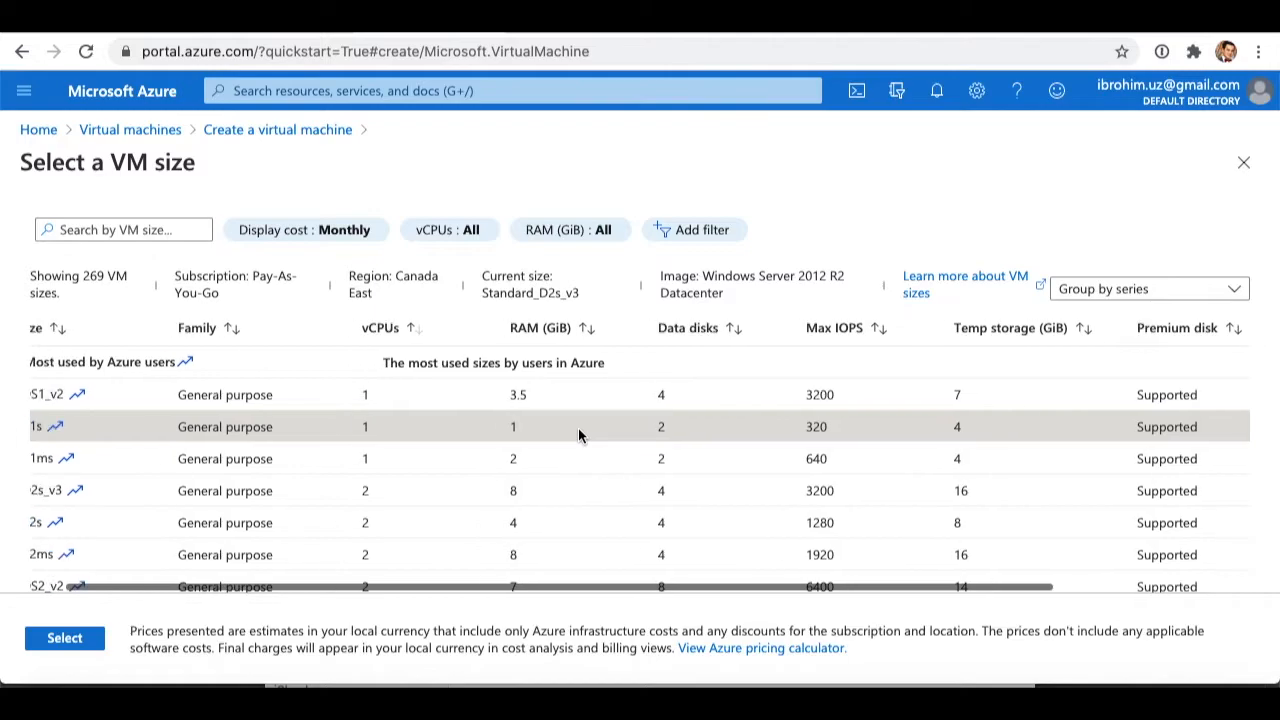
{"action": "scroll", "coordinate": [232, 427], "scroll_direction": "left", "scroll_amount": 1}
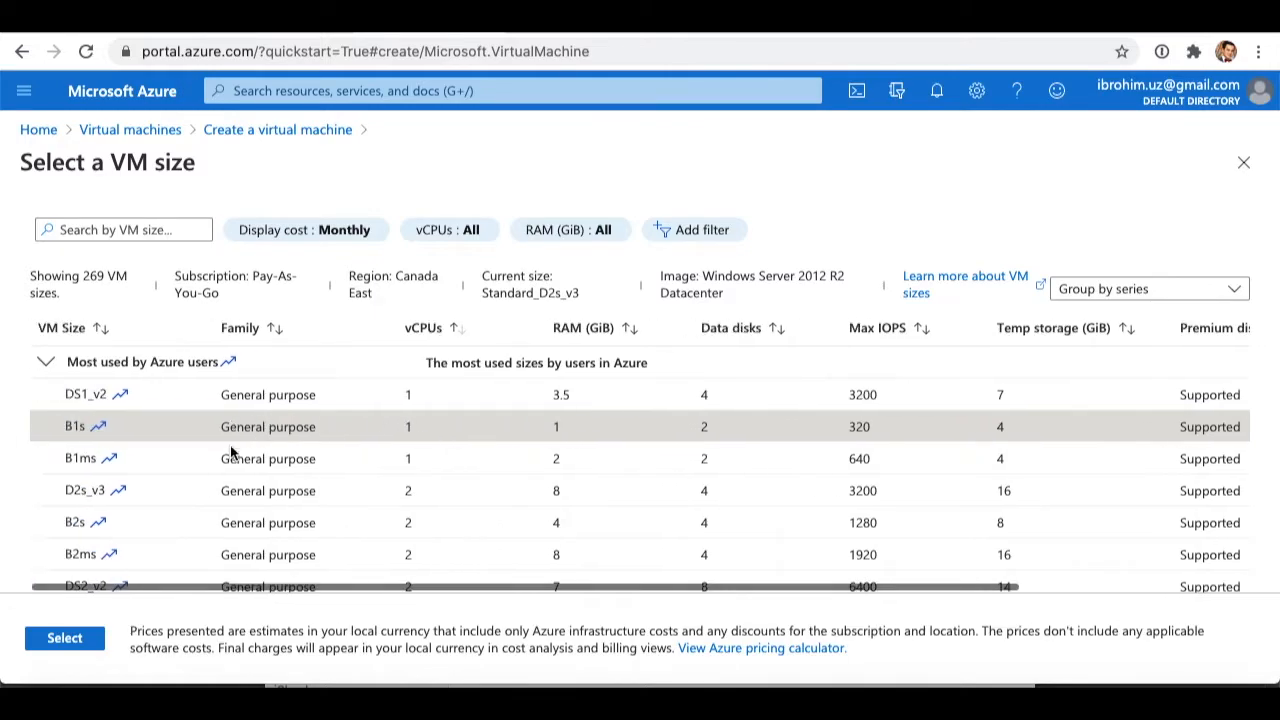
{"action": "left_click", "coordinate": [77, 639]}
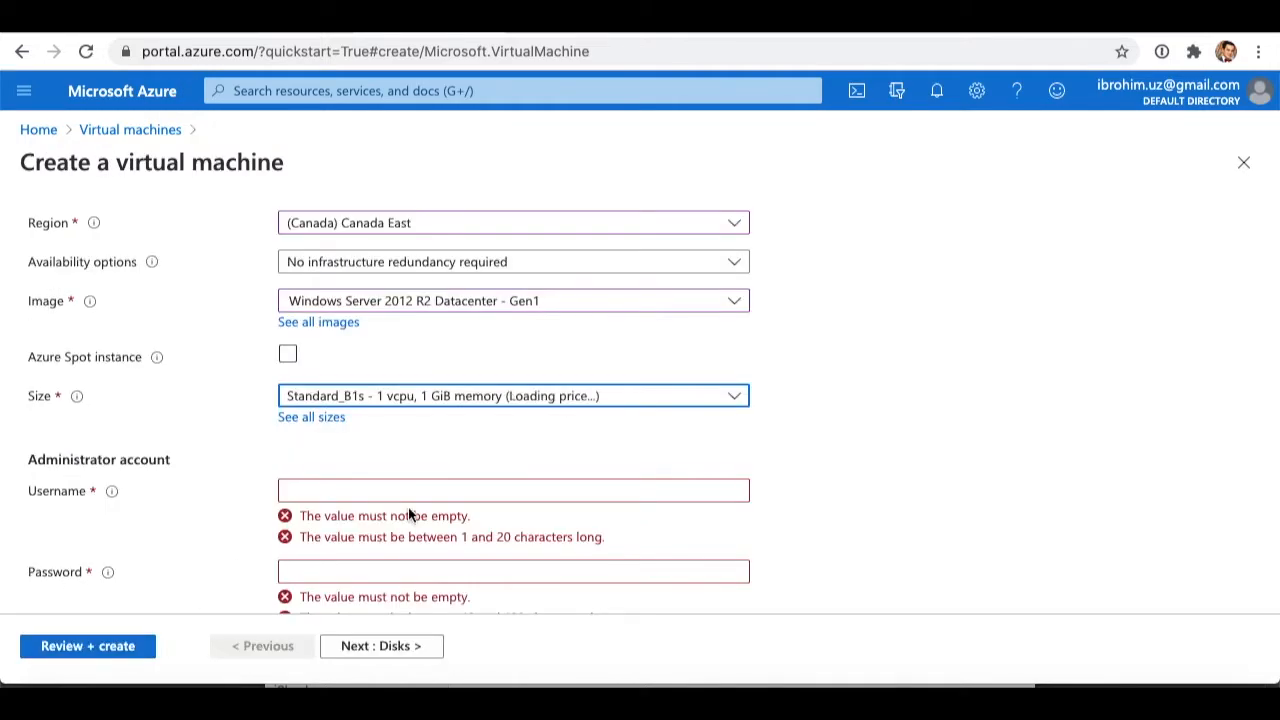
Set the administrator account's username to rootadmin.
{"action": "scroll", "coordinate": [408, 506], "scroll_direction": "down", "scroll_amount": 1}
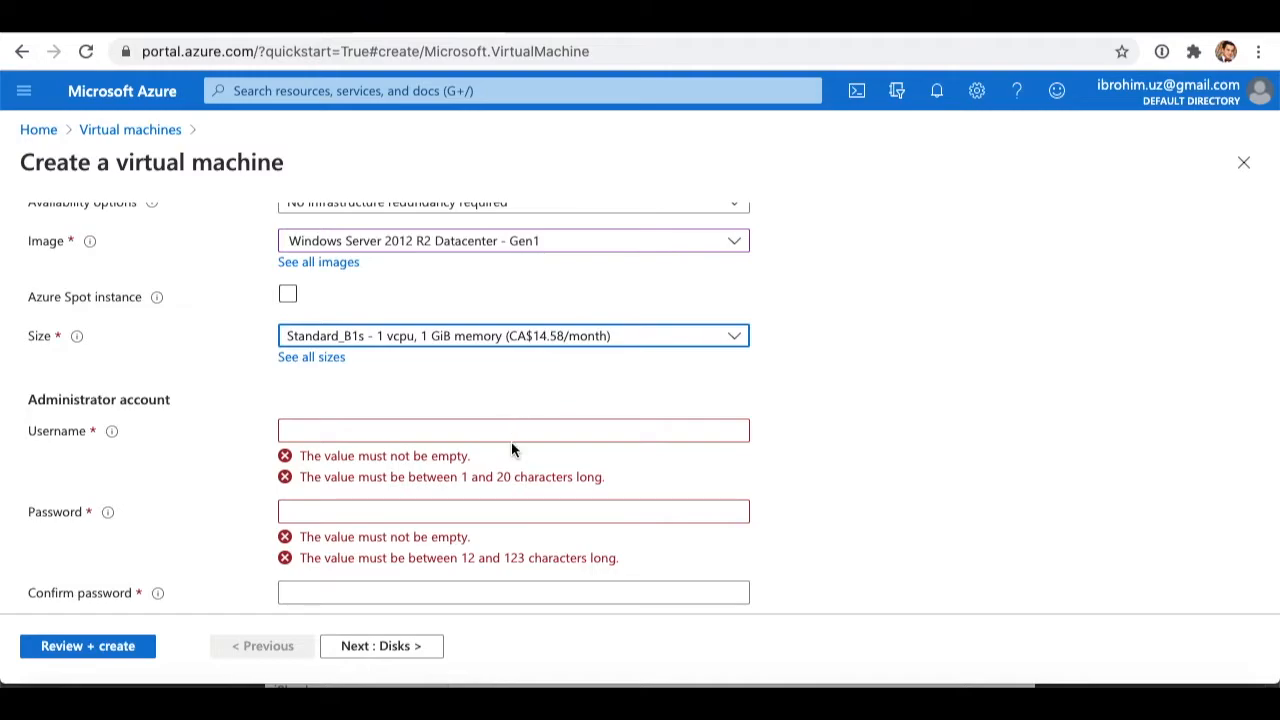
{"action": "scroll", "coordinate": [511, 441], "scroll_direction": "down", "scroll_amount": 1}
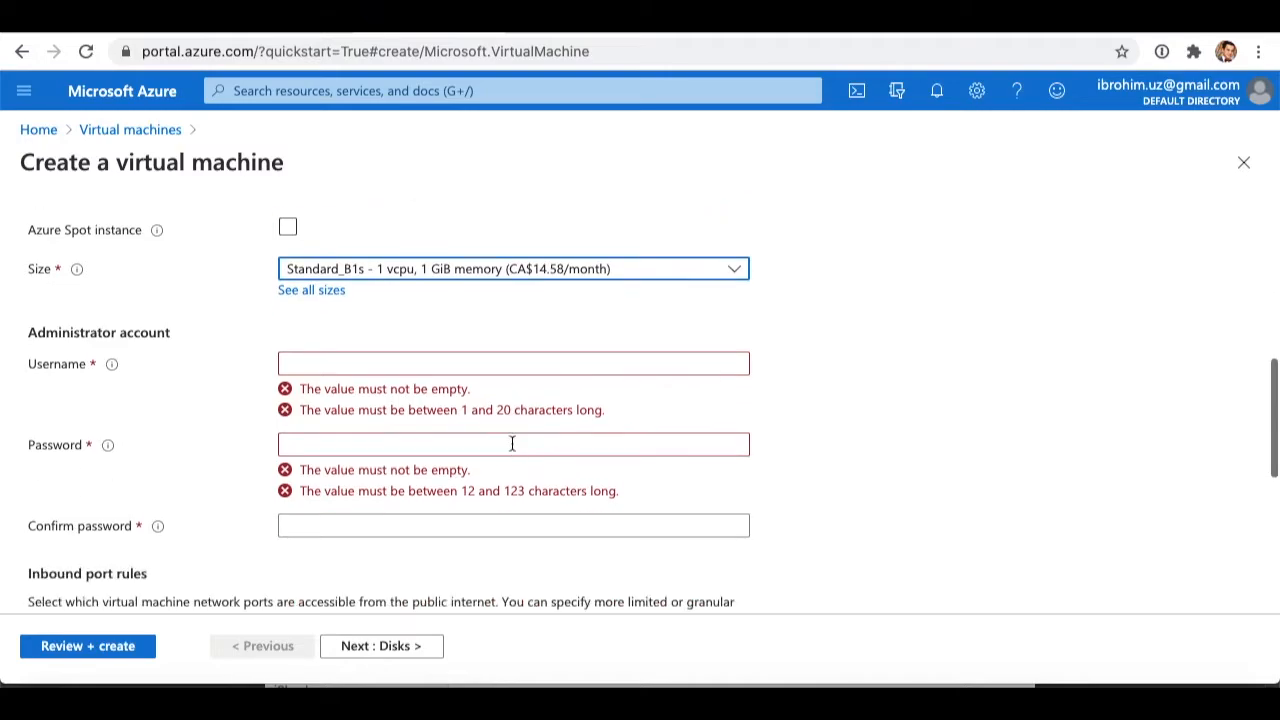
{"action": "left_click", "coordinate": [465, 365]}
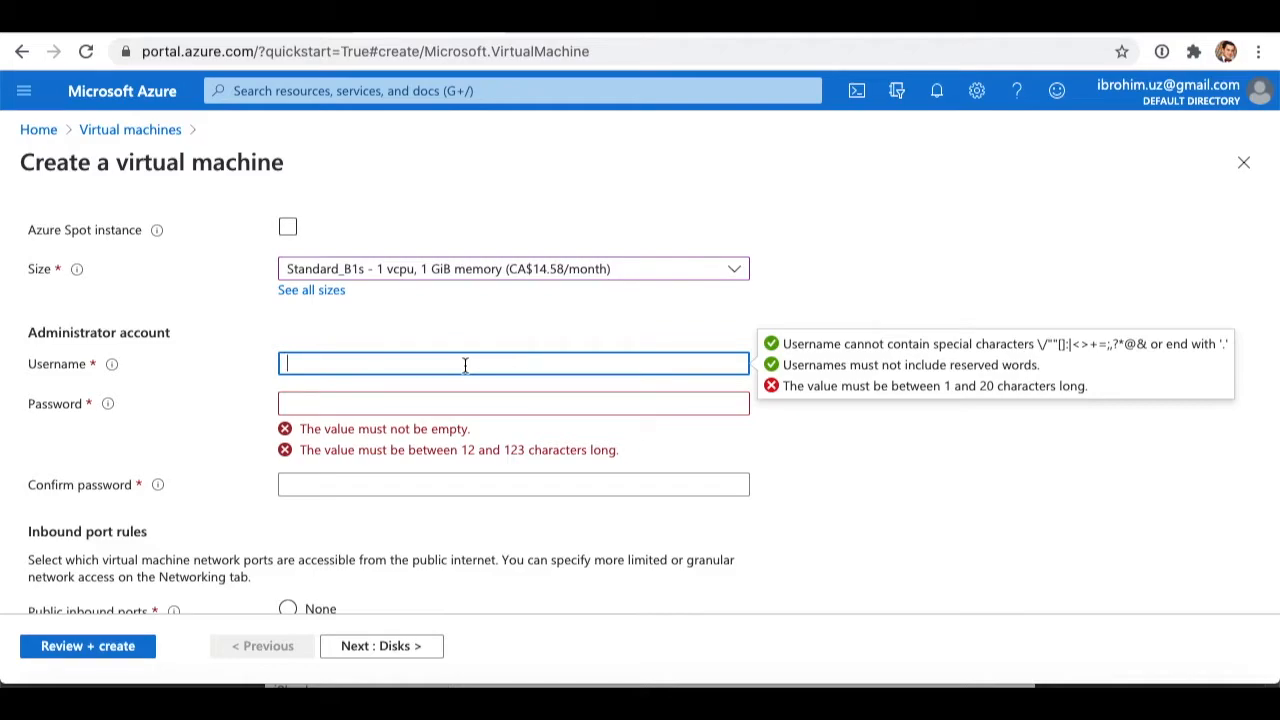
{"action": "type", "text": "rootadmin"}
Try to set the administrator account's password and fill in its confirmation.
{"action": "left_click", "coordinate": [489, 404]}
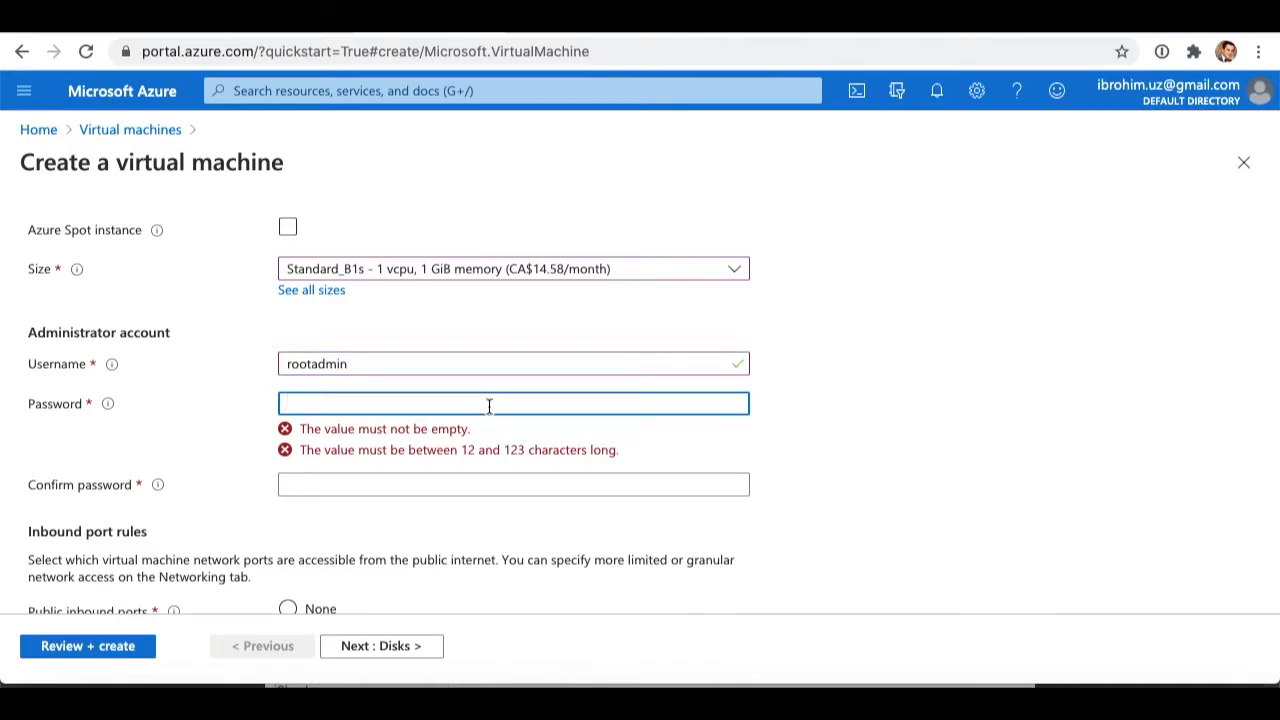
{"action": "type", "text": "***********"}
{"action": "left_click", "coordinate": [471, 460]}
{"action": "type", "text": "***********"}
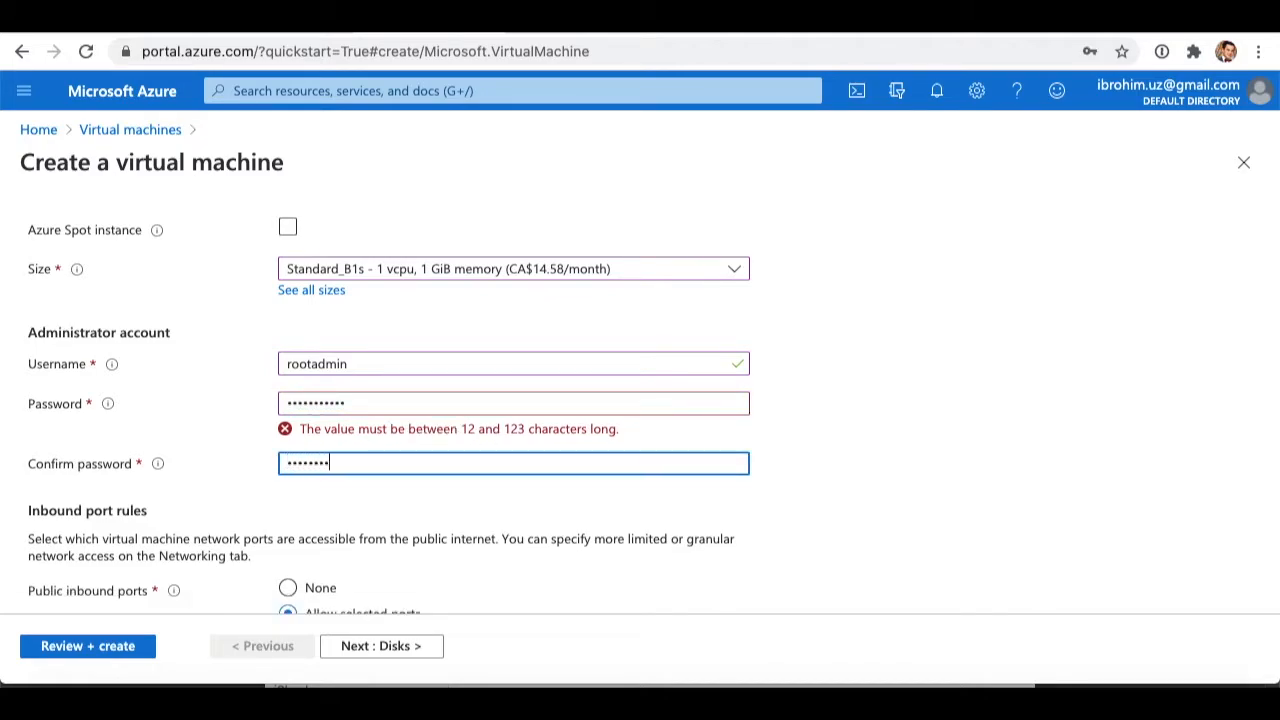
{"action": "left_click", "coordinate": [883, 470]}
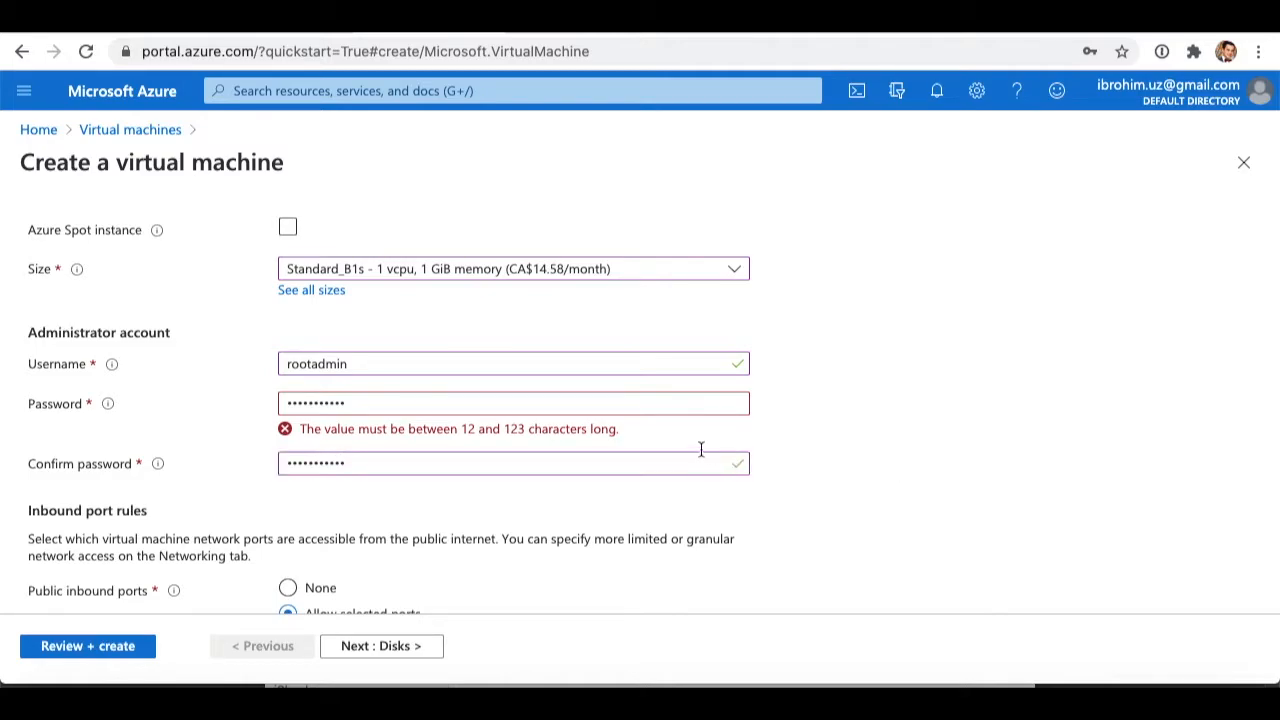
Try re-entering the administrator account's password without changing the confirmation.
{"action": "left_click", "coordinate": [409, 402]}
{"action": "key", "text": "ctrl+a"}
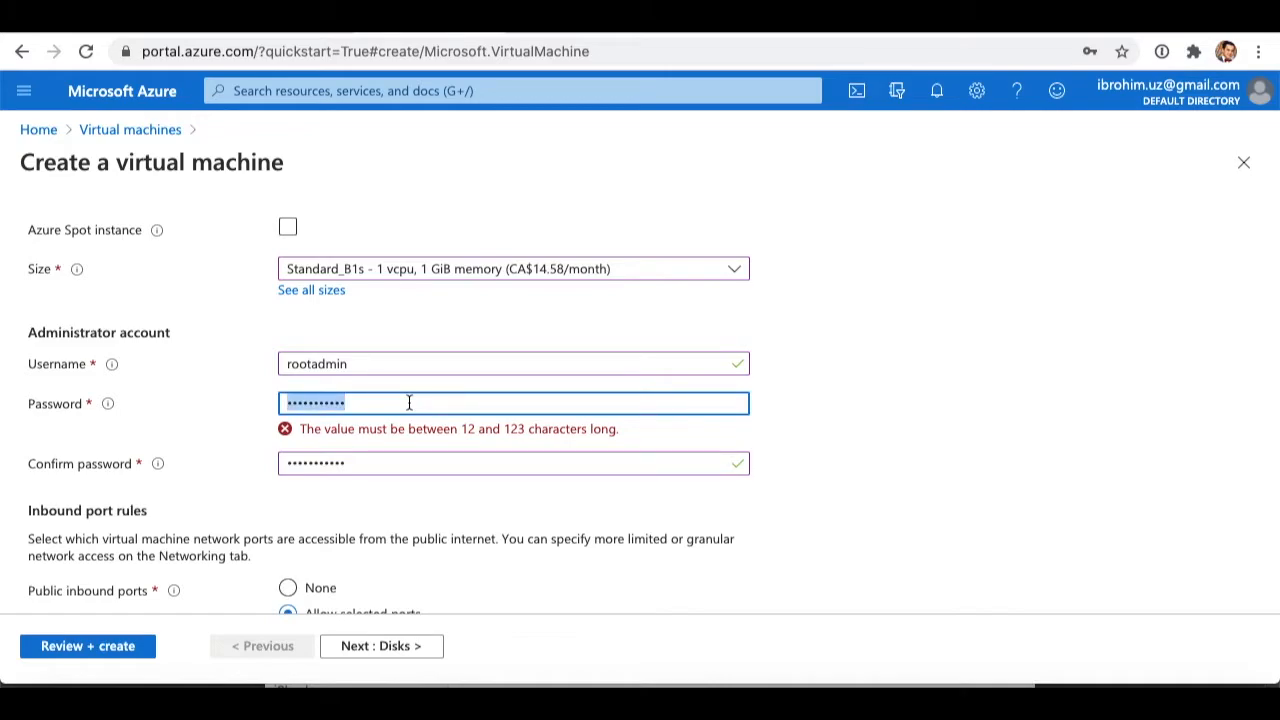
{"action": "type", "text": "•••••••••"}
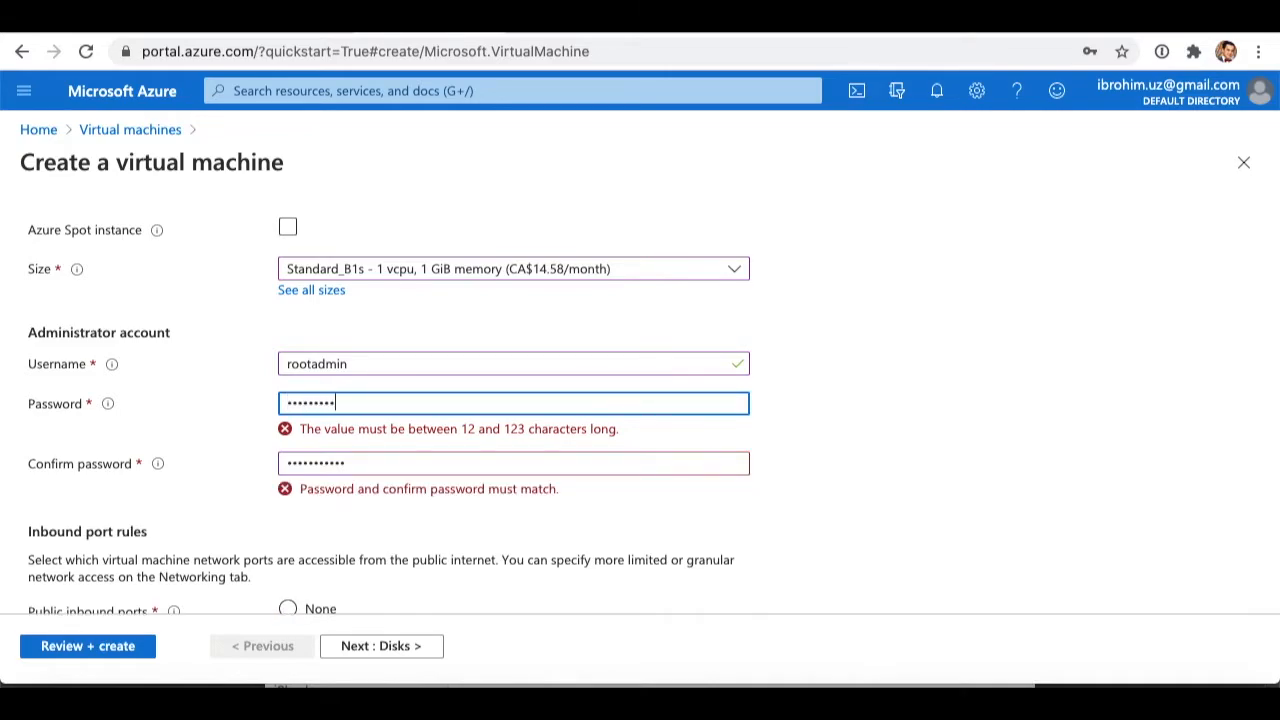
{"action": "type", "text": "••"}
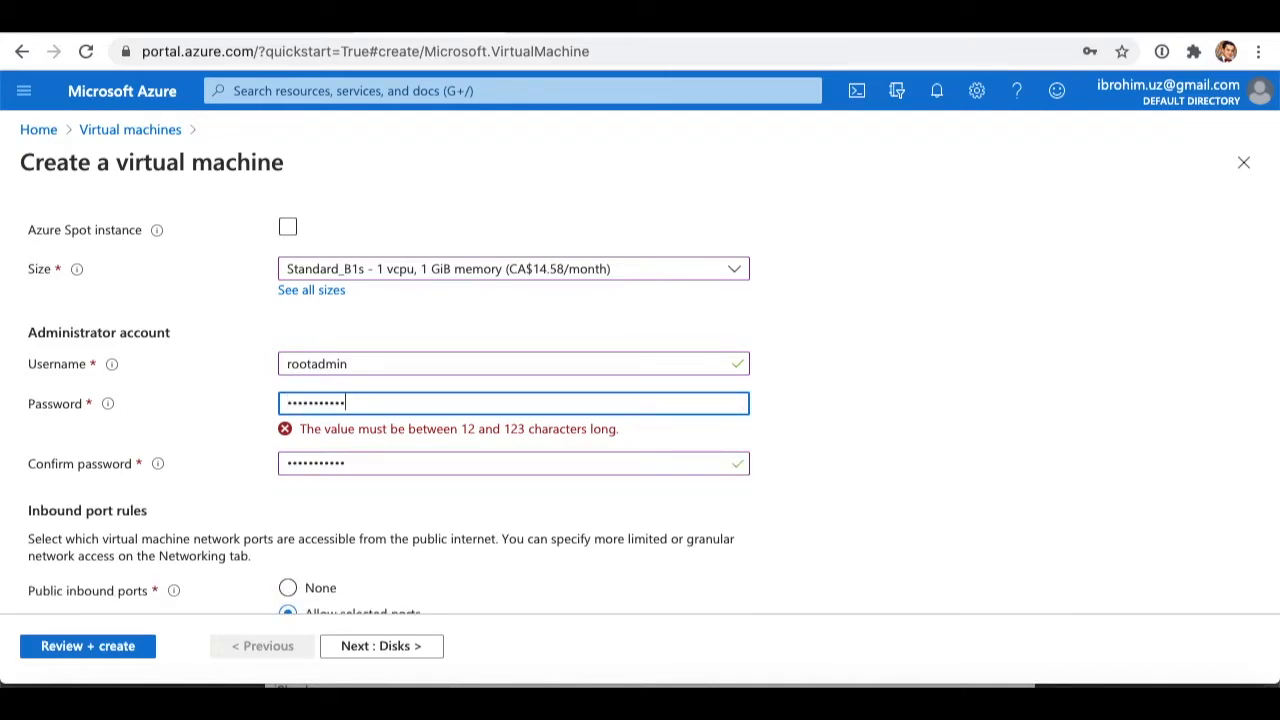
Replace the administrator account's password with a longer one that meets the length and character requirements.
{"action": "key", "text": "BackSpace"}
{"action": "key", "text": "BackSpace"}
{"action": "key", "text": "BackSpace"}
{"action": "key", "text": "BackSpace"}
{"action": "key", "text": "BackSpace"}
{"action": "key", "text": "BackSpace"}
{"action": "key", "text": "BackSpace"}
{"action": "key", "text": "BackSpace"}
{"action": "key", "text": "BackSpace"}
{"action": "key", "text": "BackSpace"}
{"action": "key", "text": "BackSpace"}
{"action": "type", "text": "•••"}
{"action": "key", "text": "BackSpace"}
{"action": "key", "text": "BackSpace"}
{"action": "type", "text": "••••••••••••"}
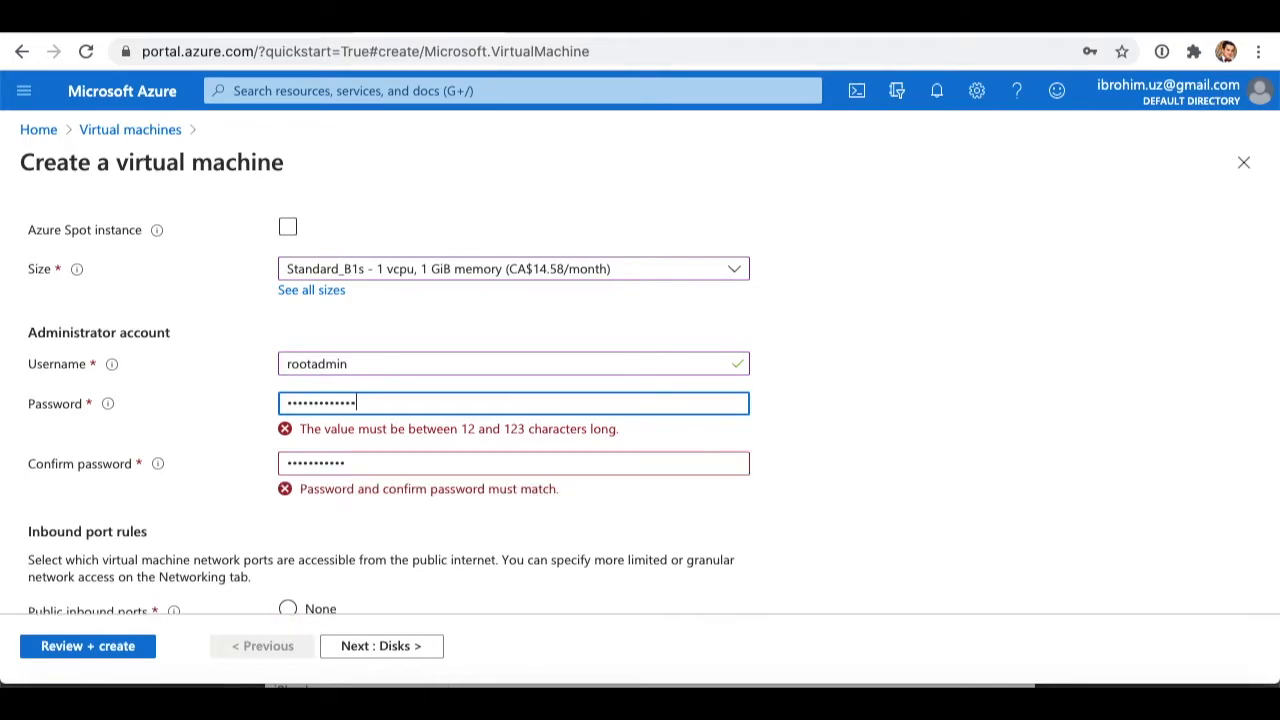
{"action": "key", "text": "Tab"}
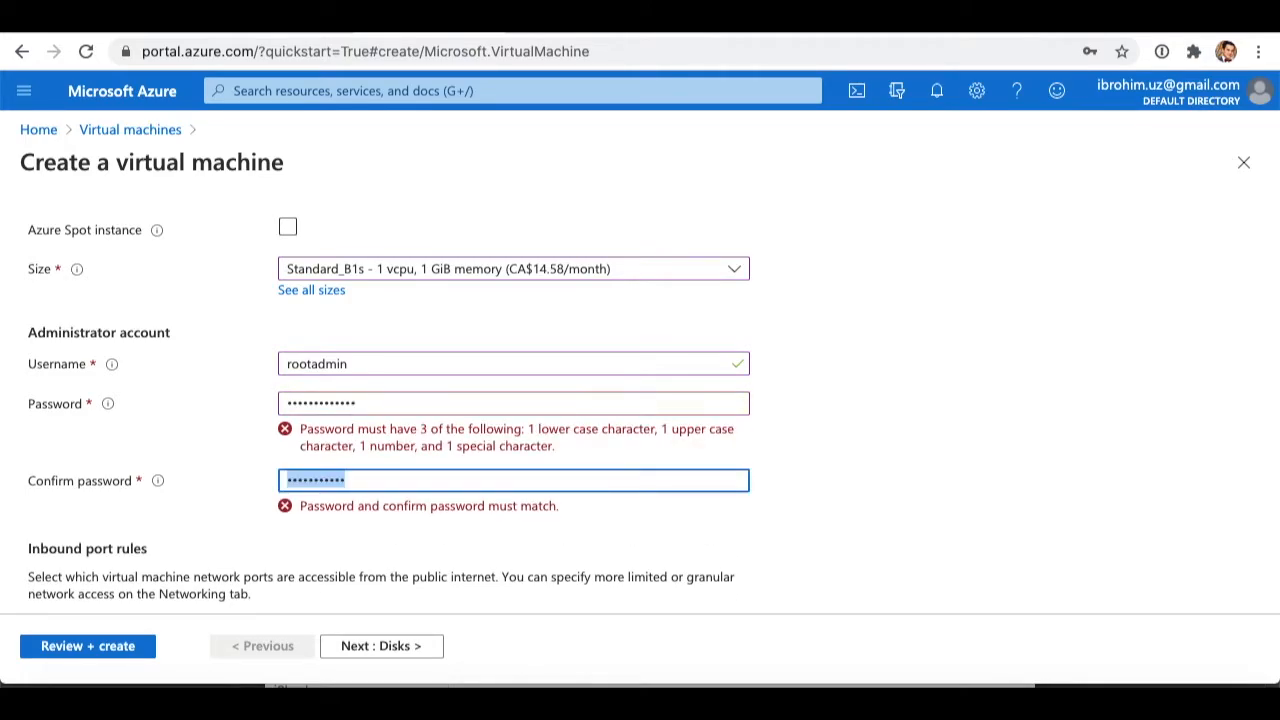
{"action": "left_click", "coordinate": [290, 398]}
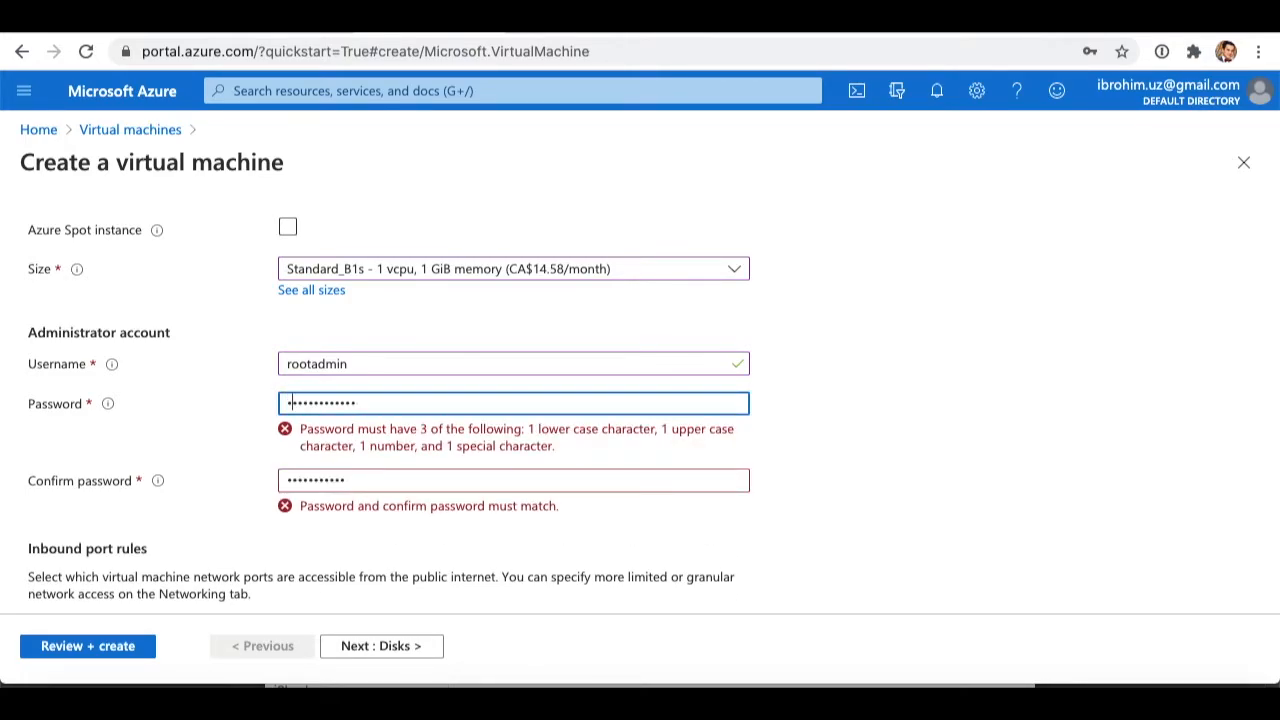
Replace the confirmation password so that it matches the new administrator password.
{"action": "left_click", "coordinate": [372, 441]}
{"action": "left_click_drag", "start_coordinate": [372, 441], "coordinate": [260, 443]}
{"action": "type", "text": "••••••••"}
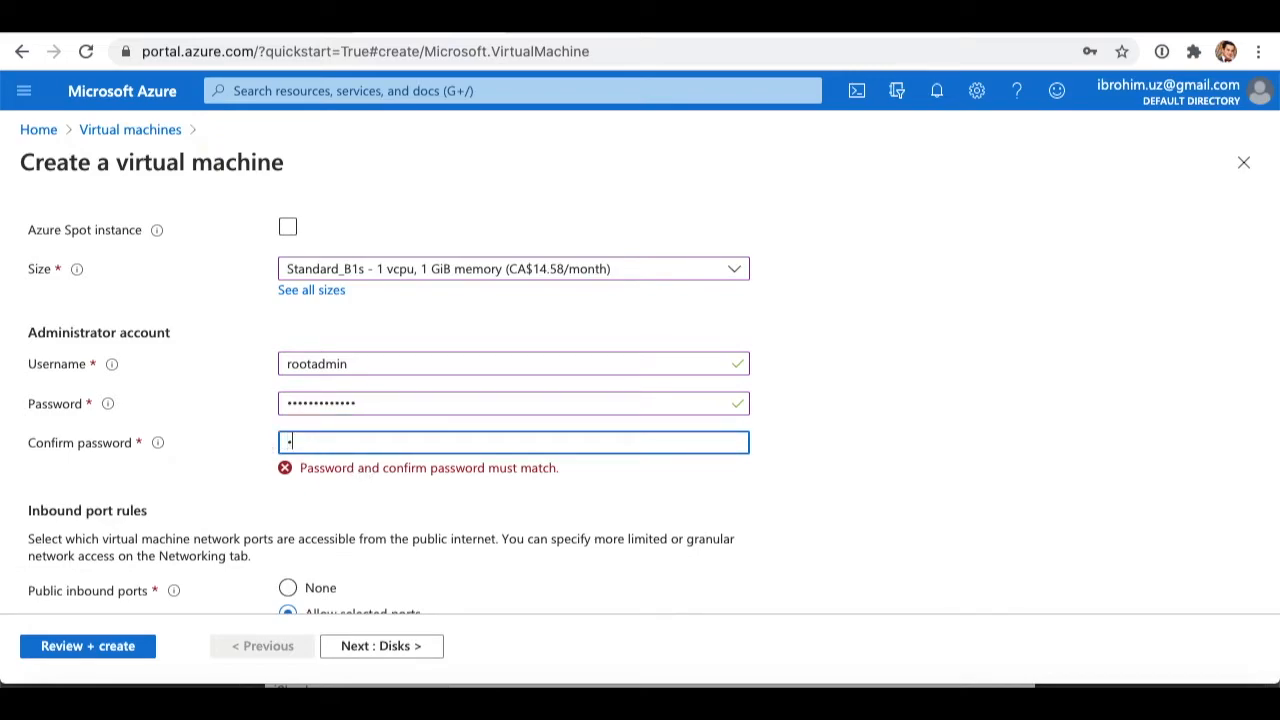
{"action": "type", "text": "•••••"}
{"action": "left_click", "coordinate": [871, 455]}
{"action": "scroll", "coordinate": [371, 514], "scroll_direction": "down", "scroll_amount": 2}
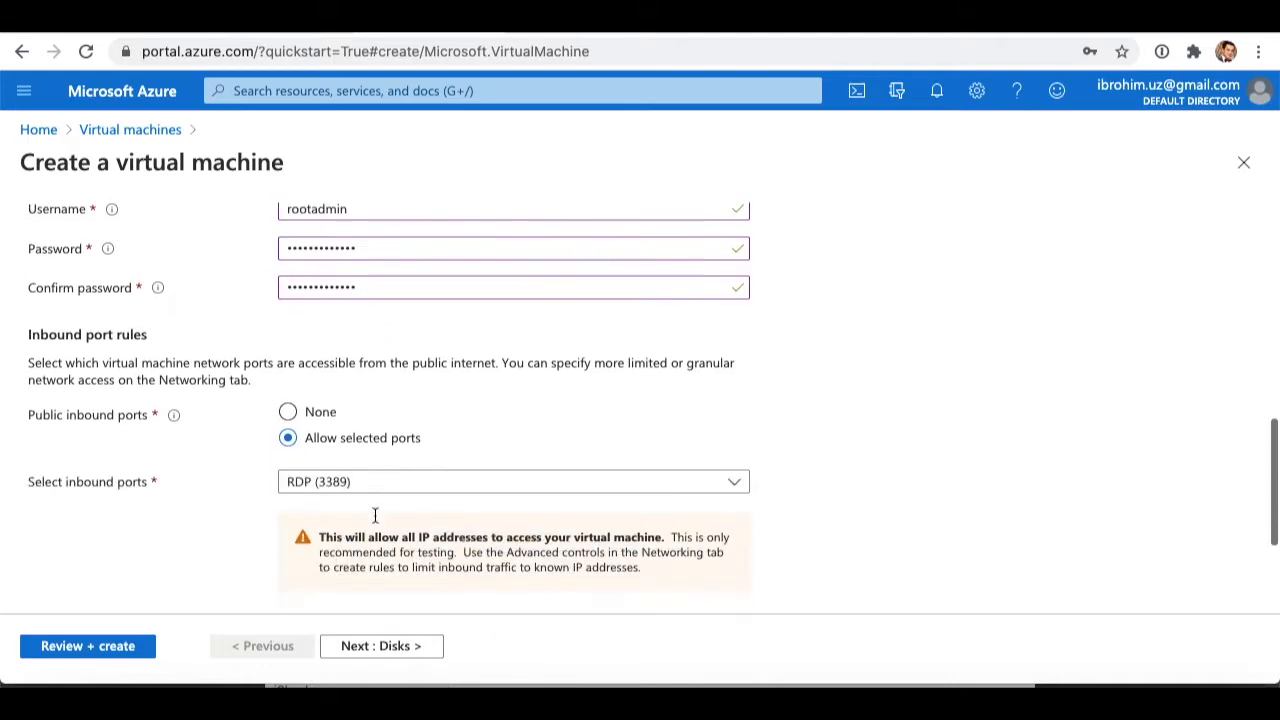
Review the available inbound port choices and the Windows Server licensing option in the virtual machine's basic settings.
{"action": "left_click", "coordinate": [363, 458]}
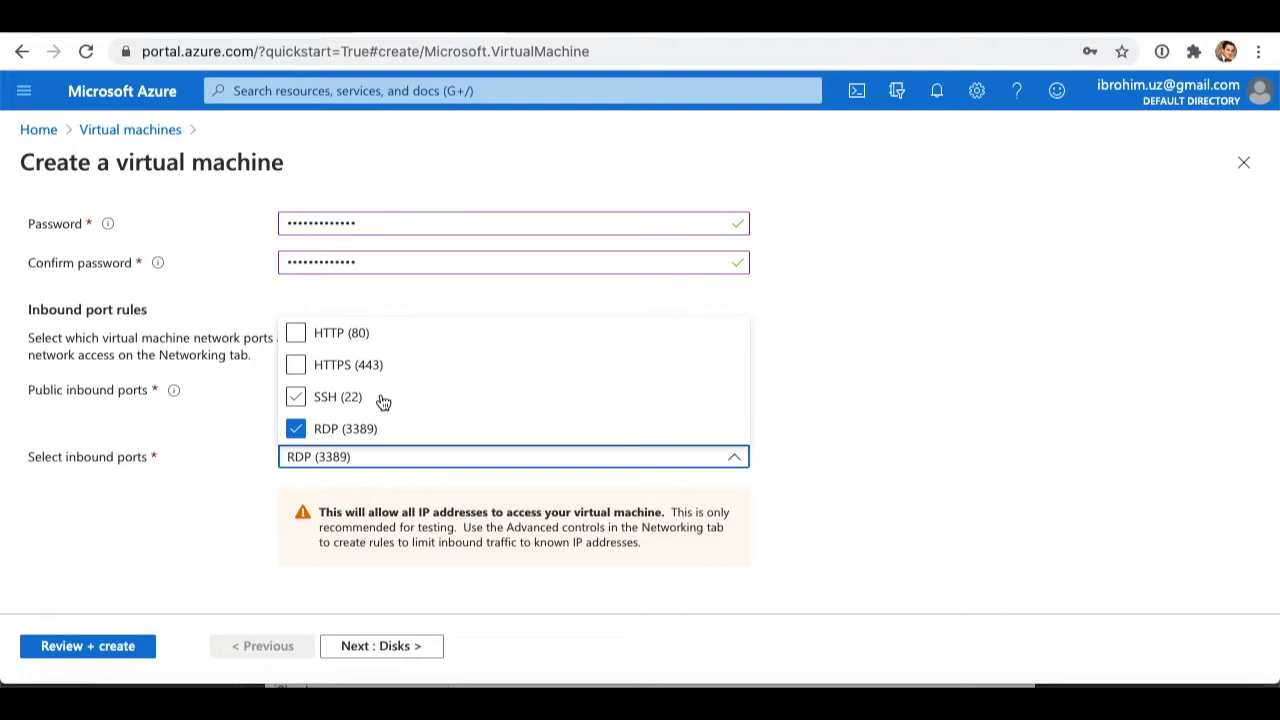
{"action": "left_click", "coordinate": [886, 468]}
{"action": "scroll", "coordinate": [460, 470], "scroll_direction": "down", "scroll_amount": 1}
{"action": "scroll", "coordinate": [474, 534], "scroll_direction": "down", "scroll_amount": 1}
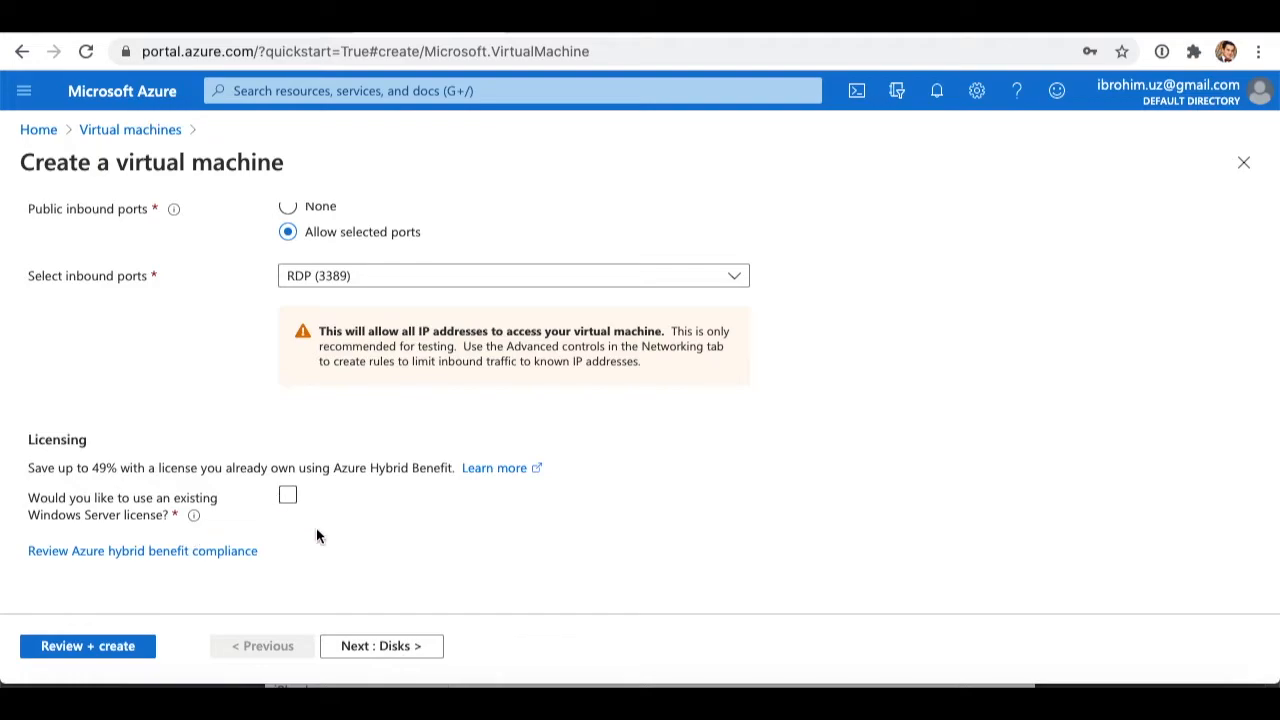
{"action": "scroll", "coordinate": [401, 550], "scroll_direction": "up", "scroll_amount": 10}
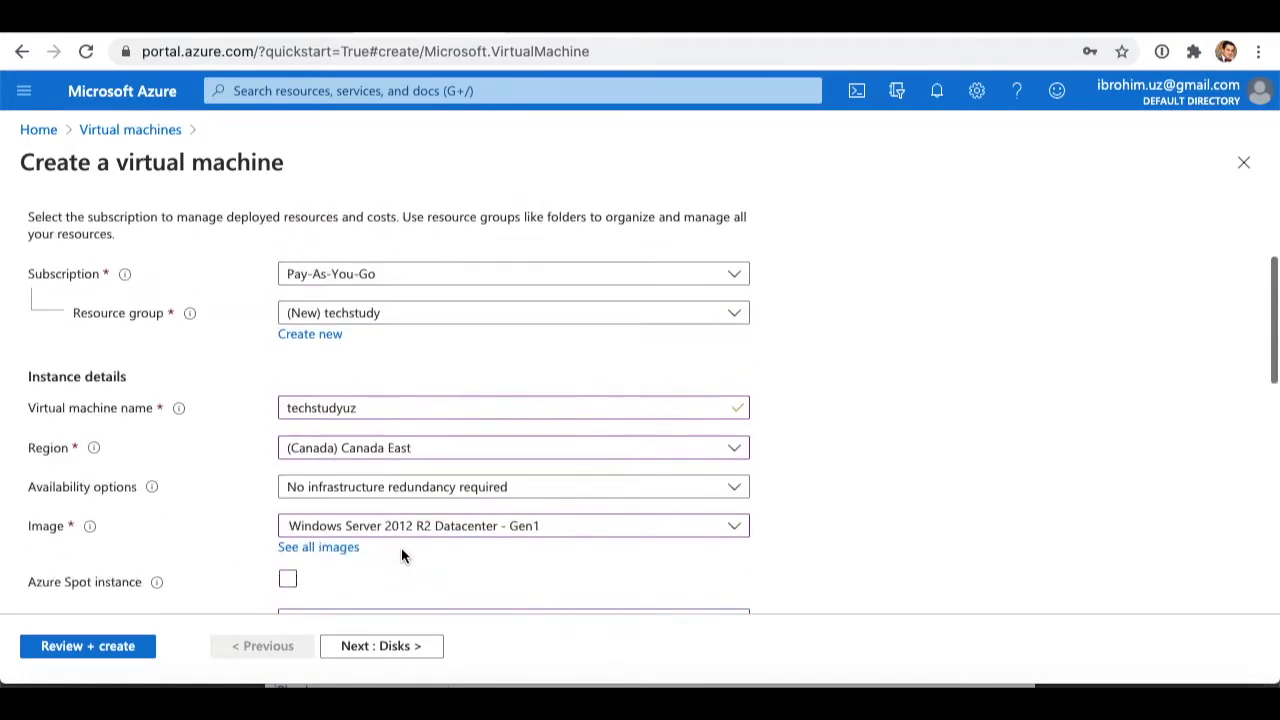
Proceed to the disk settings and set the OS disk type to Standard HDD.
{"action": "left_click", "coordinate": [401, 652]}
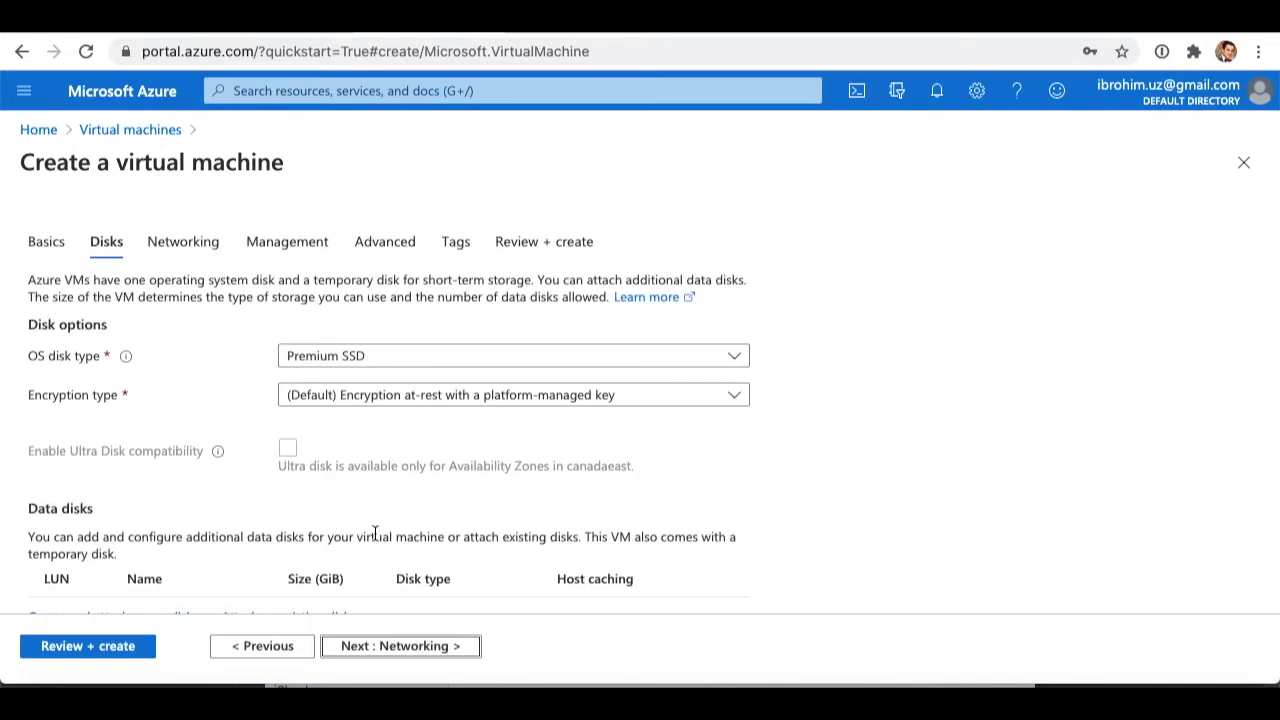
{"action": "left_click", "coordinate": [405, 362]}
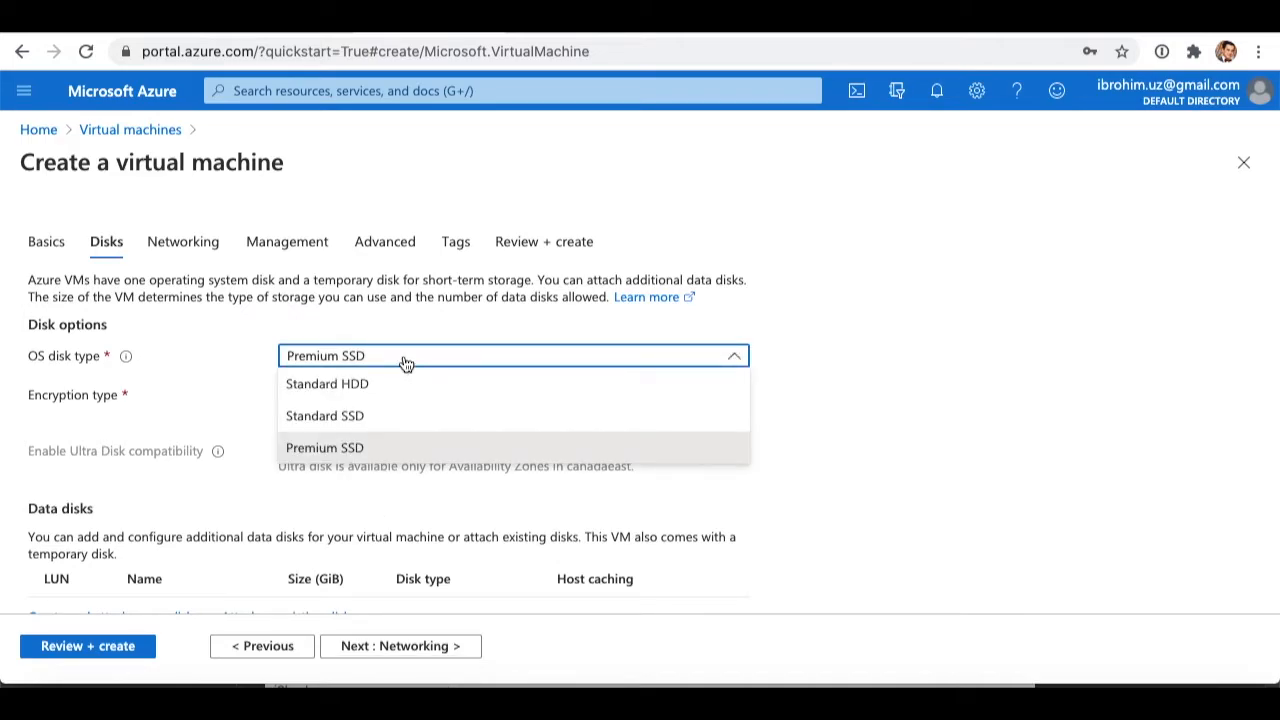
{"action": "left_click", "coordinate": [357, 388]}
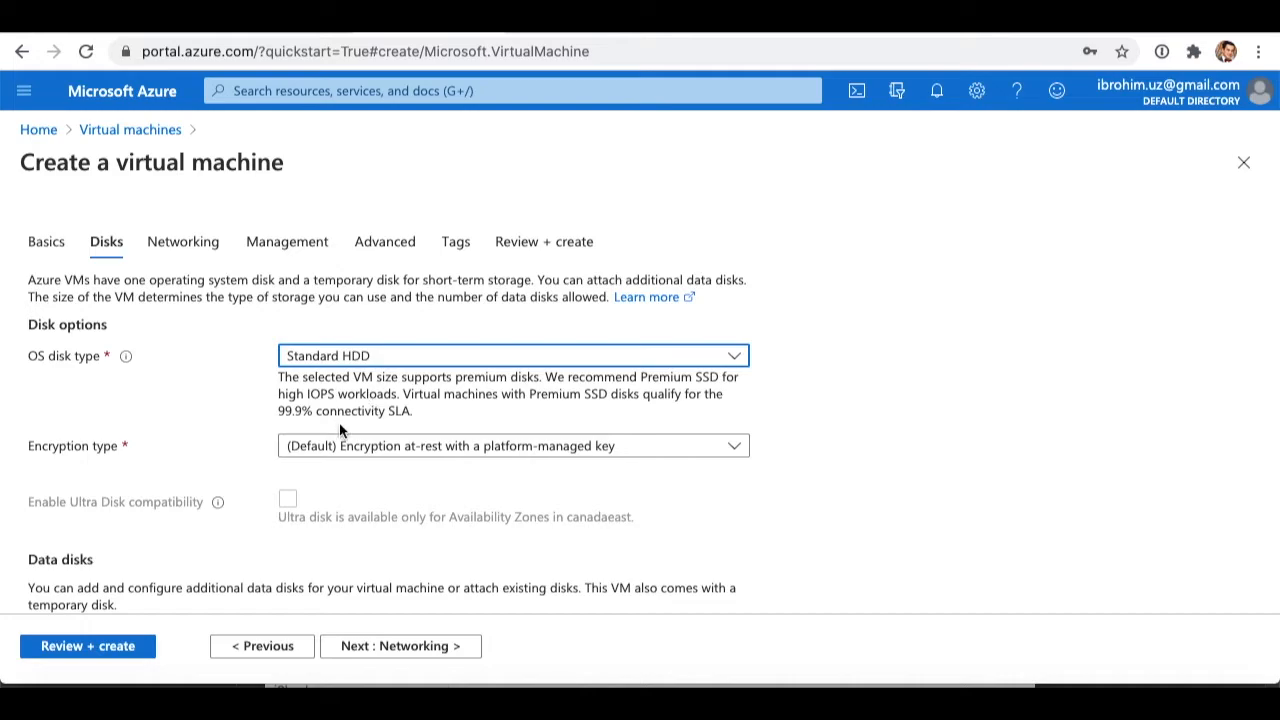
Choose the default encryption at-rest with a platform-managed key as the disk encryption type.
{"action": "scroll", "coordinate": [339, 428], "scroll_direction": "down", "scroll_amount": 1}
{"action": "scroll", "coordinate": [339, 430], "scroll_direction": "down", "scroll_amount": 1}
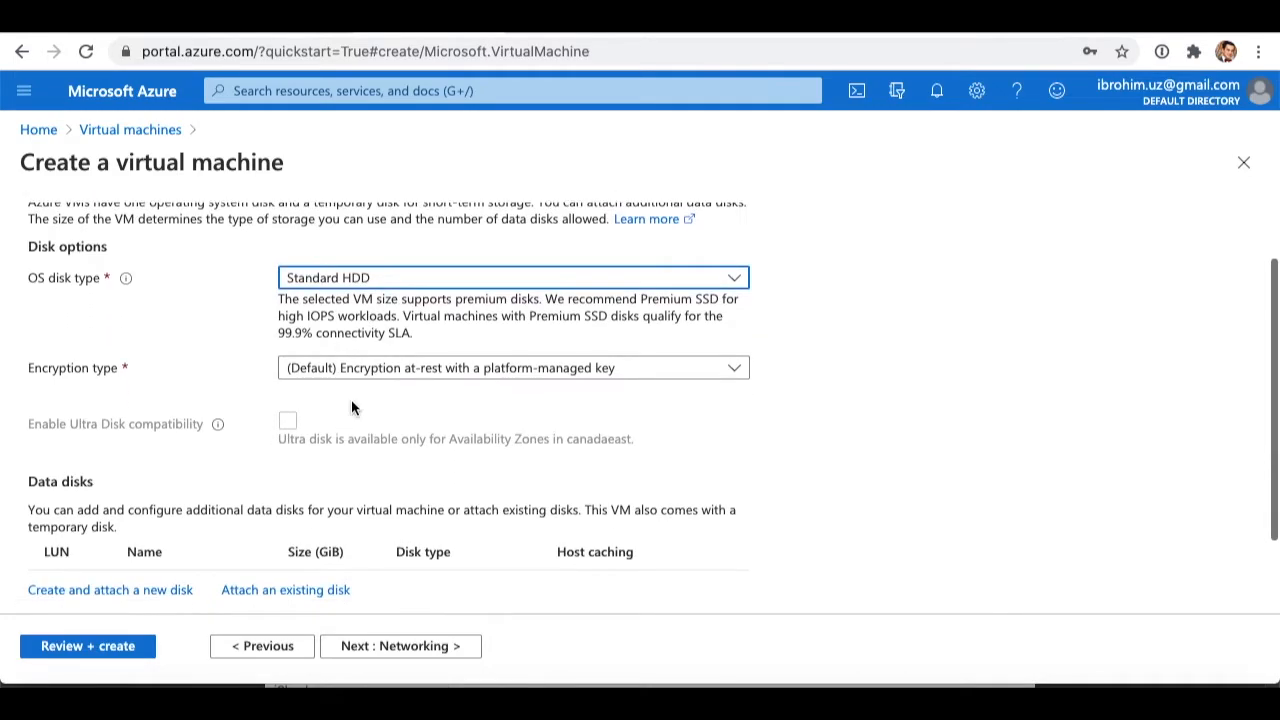
{"action": "left_click", "coordinate": [378, 370]}
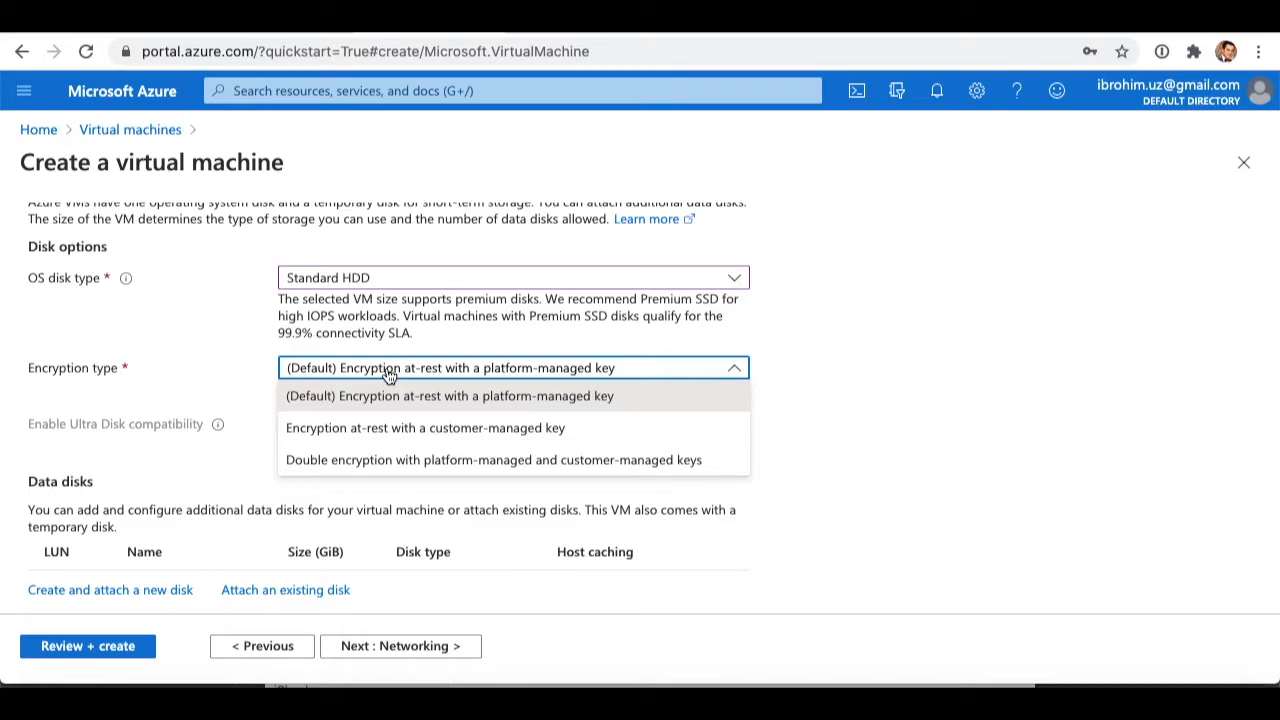
{"action": "left_click", "coordinate": [337, 399]}
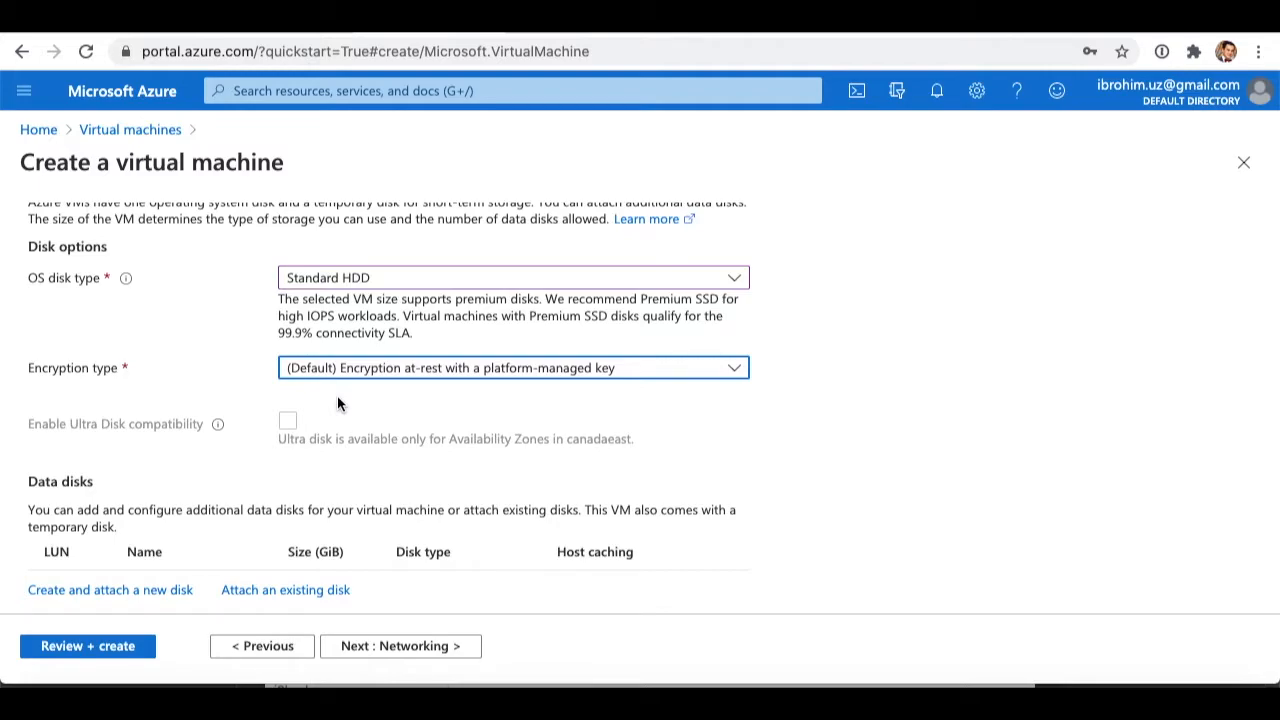
{"action": "scroll", "coordinate": [417, 446], "scroll_direction": "down", "scroll_amount": 2}
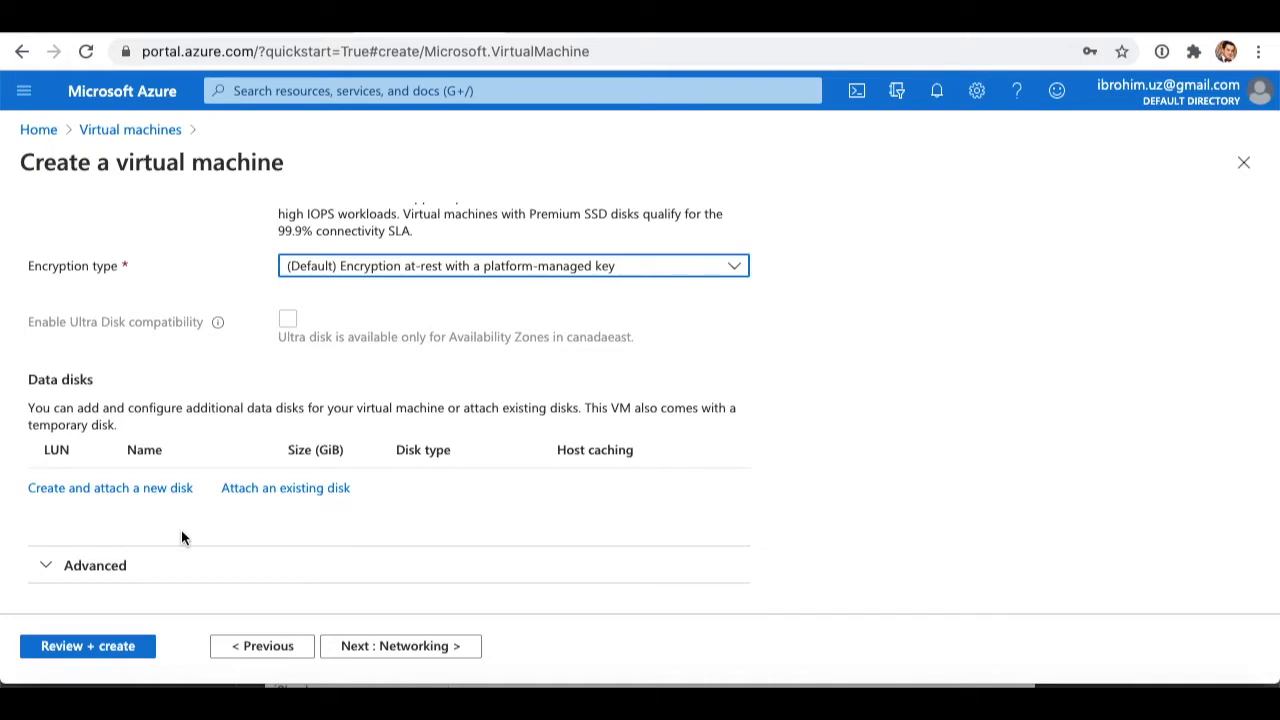
Proceed to the networking settings and review the virtual network, subnet, public IP, security group, inbound port and load balancing options.
{"action": "left_click", "coordinate": [378, 650]}
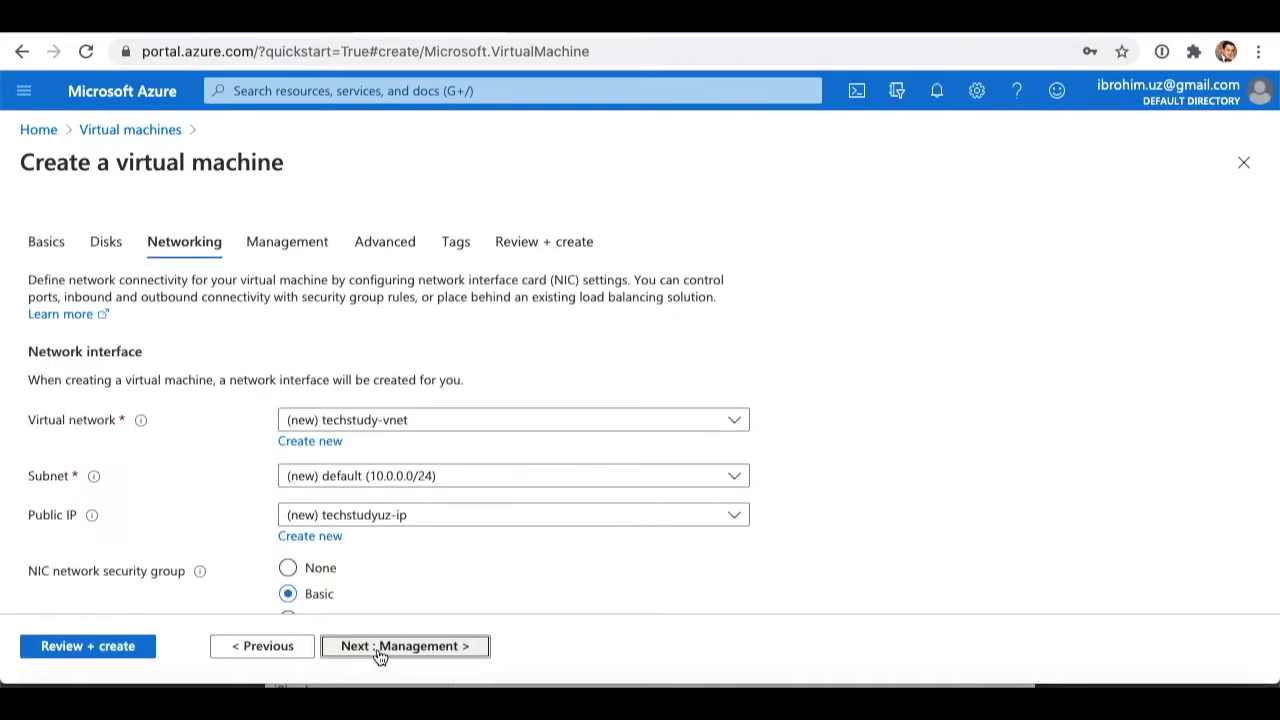
{"action": "scroll", "coordinate": [464, 571], "scroll_direction": "down", "scroll_amount": 1}
{"action": "scroll", "coordinate": [464, 571], "scroll_direction": "up", "scroll_amount": 1}
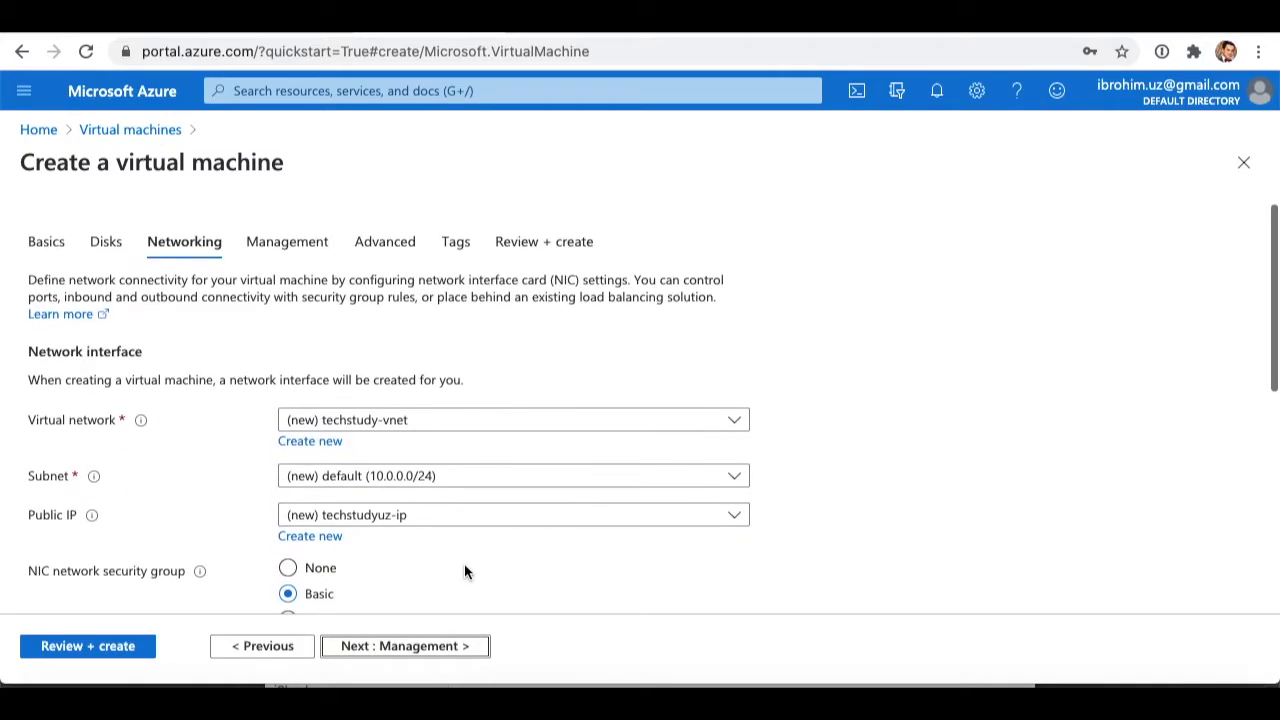
{"action": "left_click", "coordinate": [431, 423]}
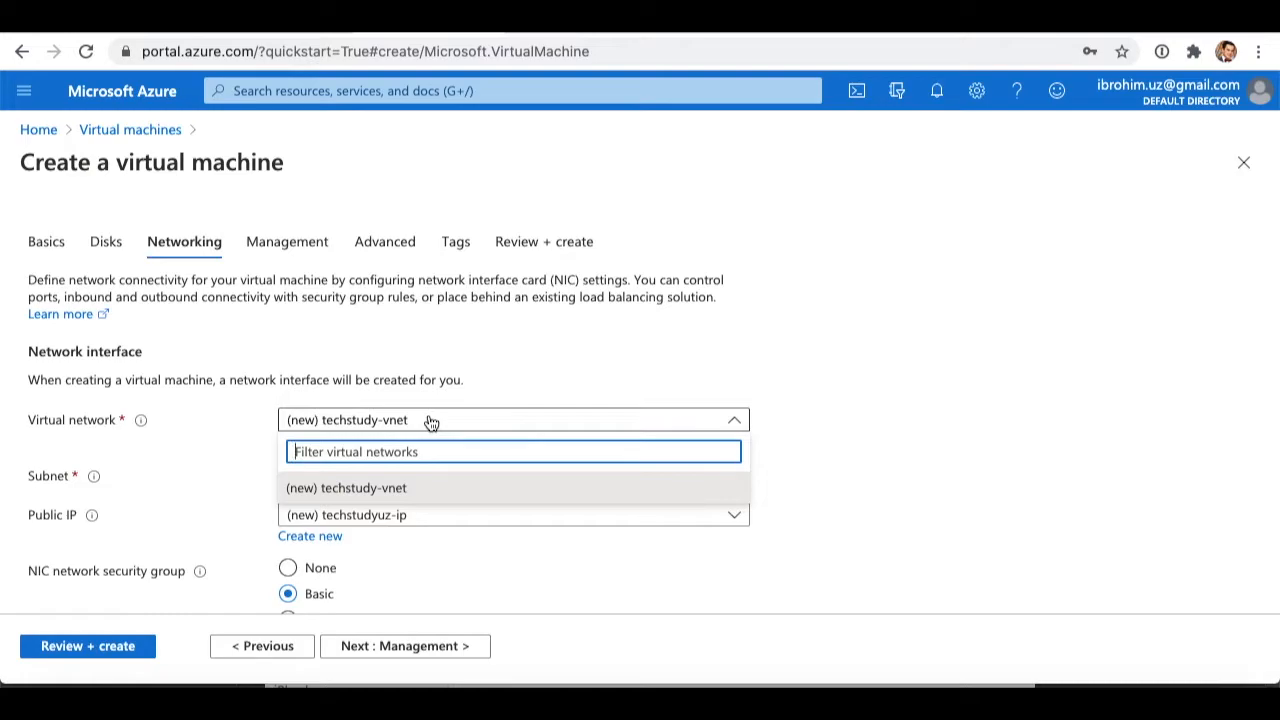
{"action": "left_click", "coordinate": [430, 422]}
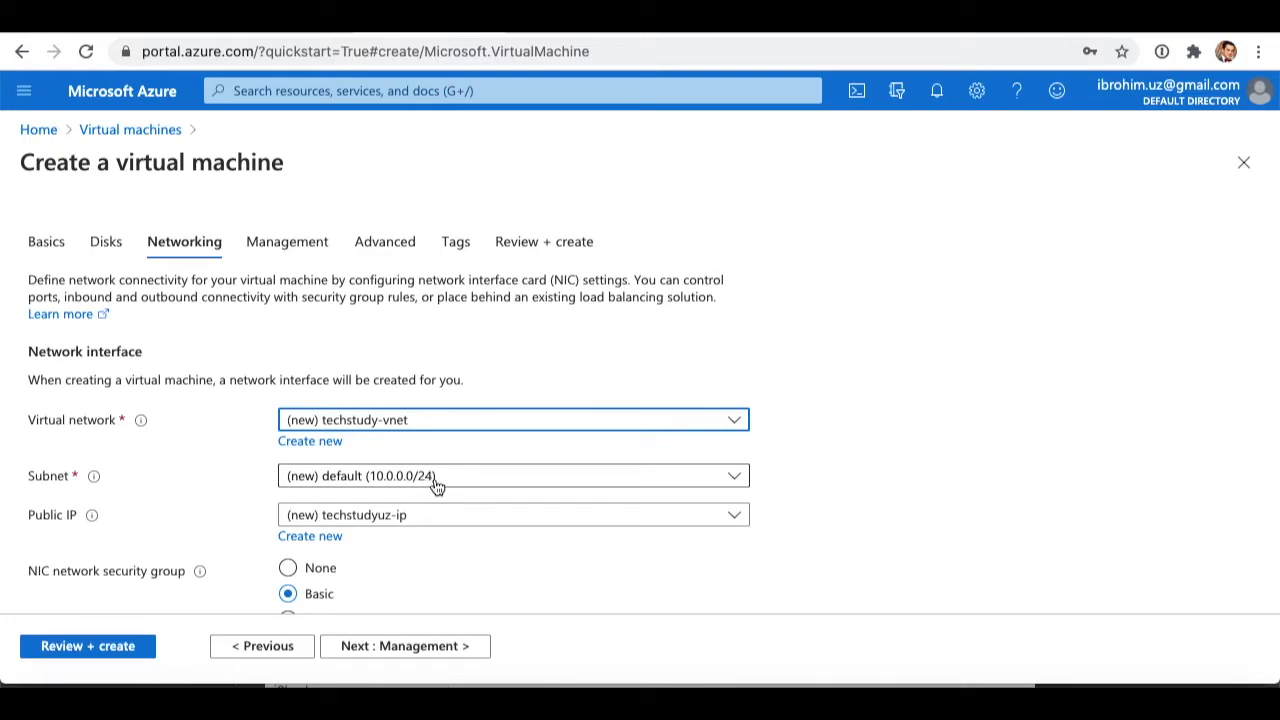
{"action": "scroll", "coordinate": [446, 524], "scroll_direction": "down", "scroll_amount": 1}
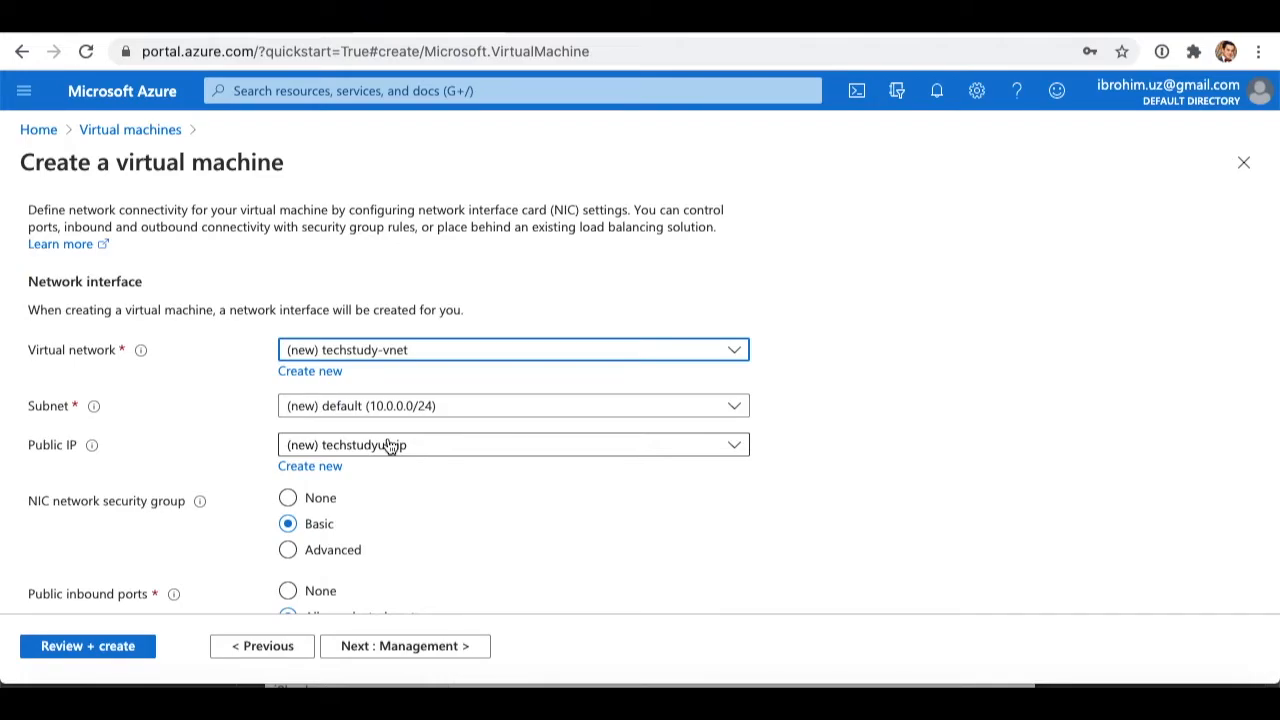
{"action": "scroll", "coordinate": [405, 527], "scroll_direction": "down", "scroll_amount": 3}
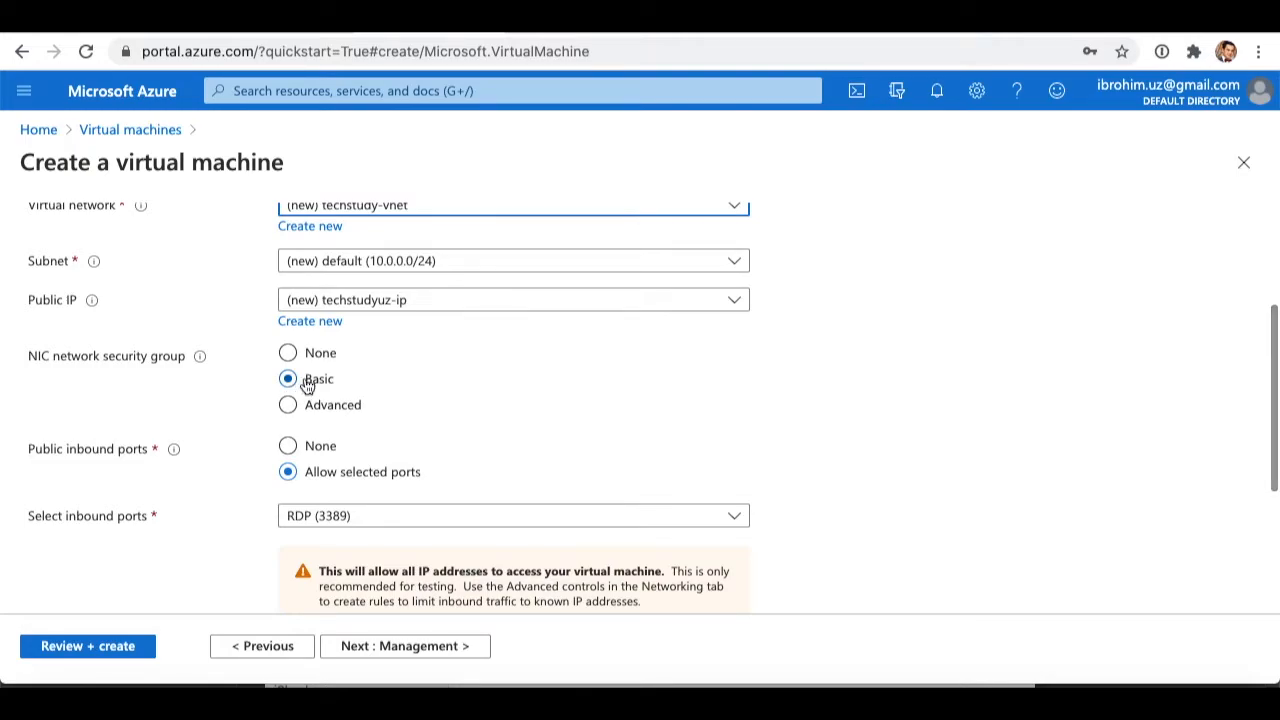
{"action": "scroll", "coordinate": [377, 486], "scroll_direction": "down", "scroll_amount": 2}
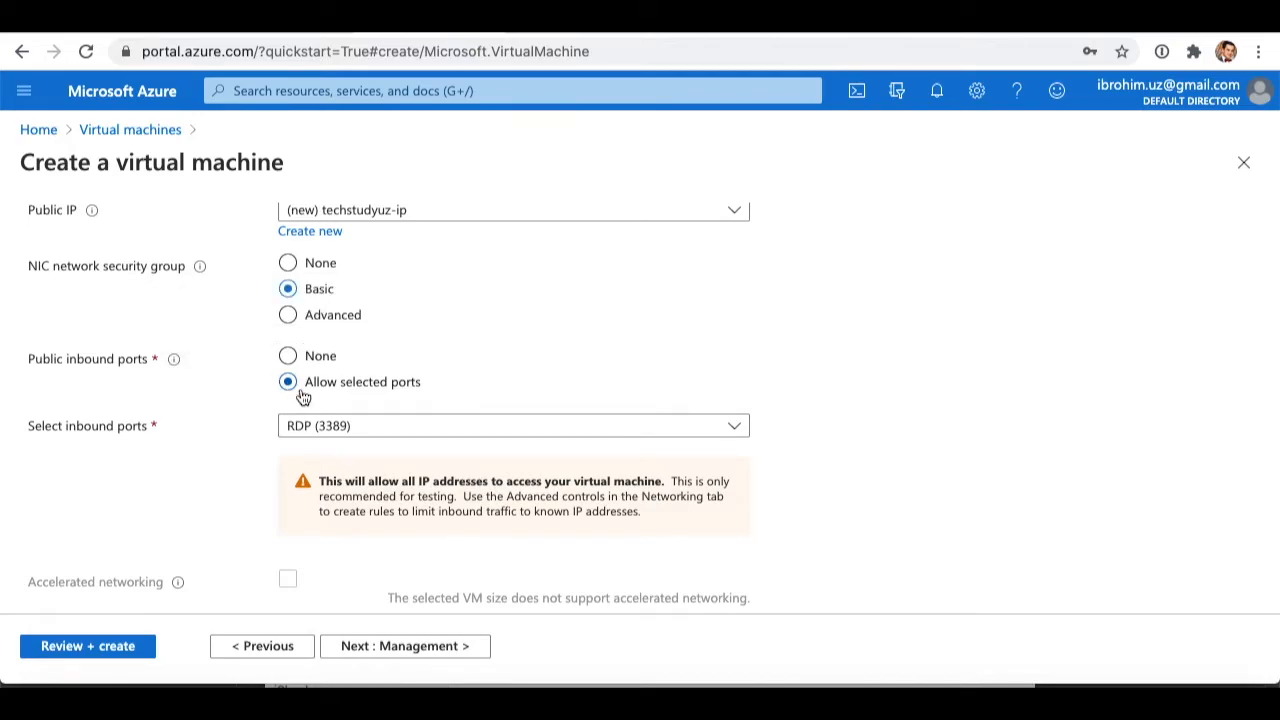
{"action": "scroll", "coordinate": [353, 481], "scroll_direction": "down", "scroll_amount": 3}
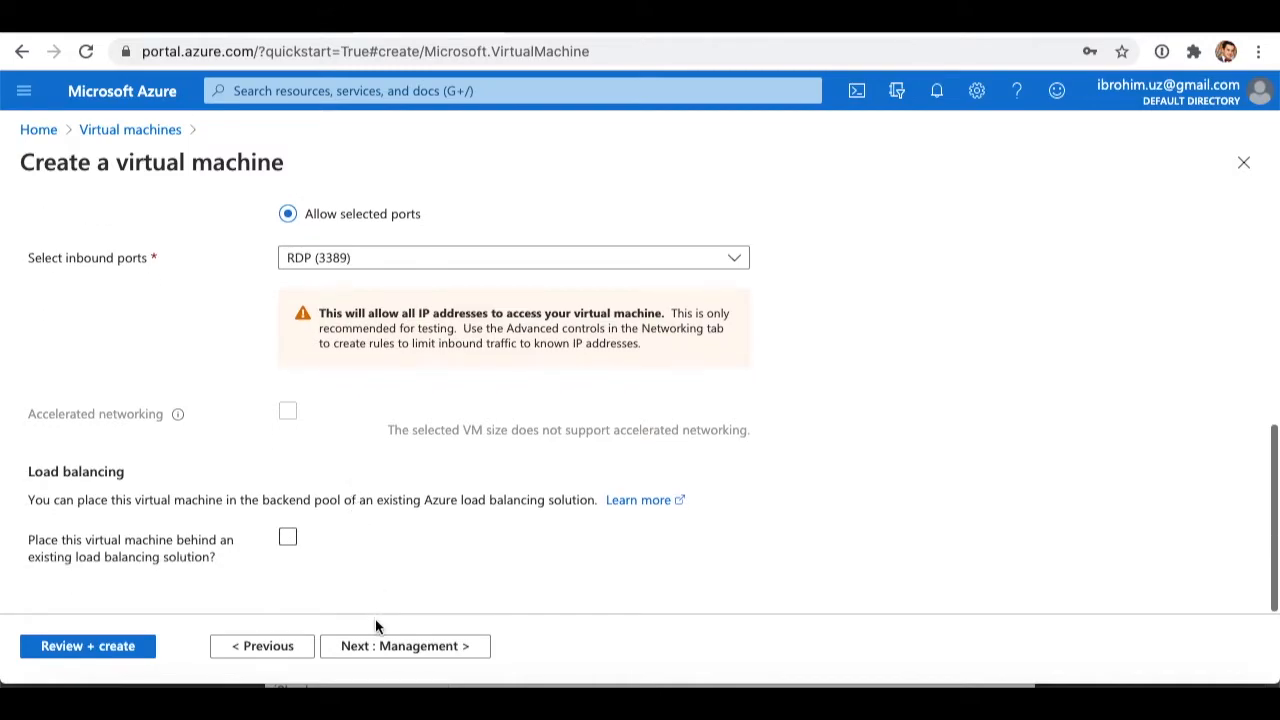
Proceed to the management settings and enable auto-shutdown for the virtual machine.
{"action": "left_click", "coordinate": [399, 660]}
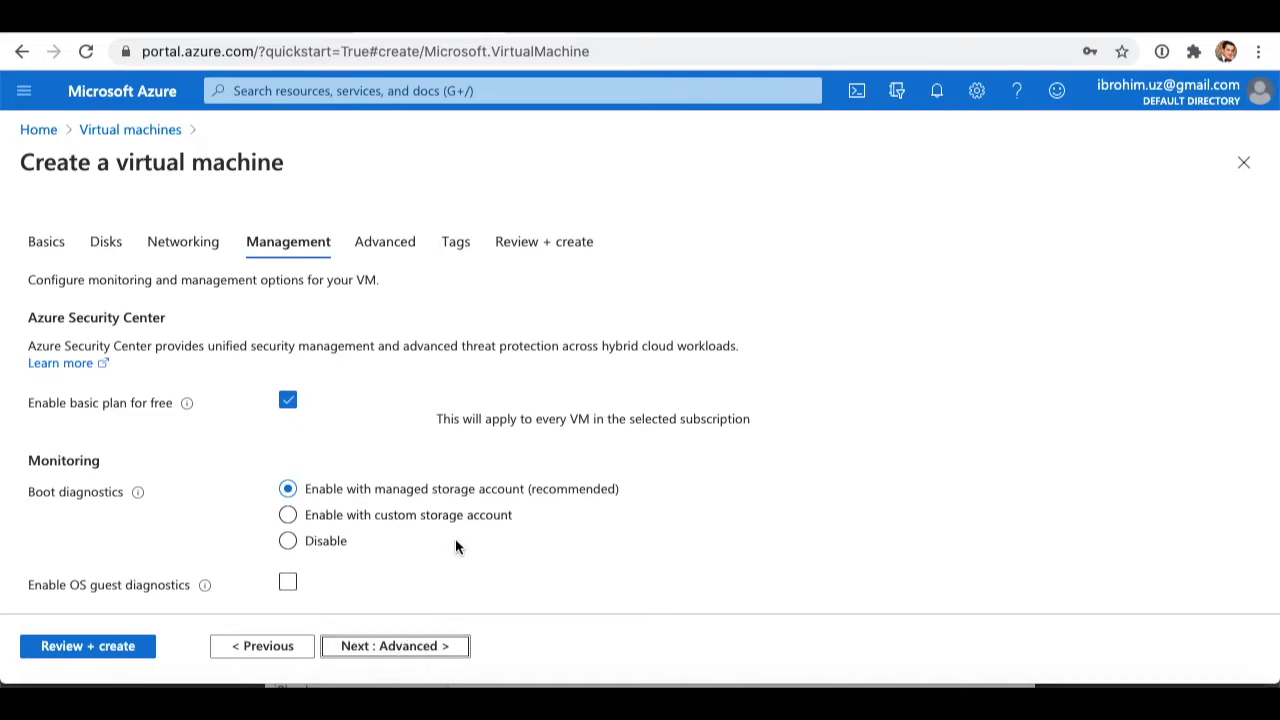
{"action": "scroll", "coordinate": [455, 546], "scroll_direction": "down", "scroll_amount": 1}
{"action": "scroll", "coordinate": [455, 546], "scroll_direction": "down", "scroll_amount": 1}
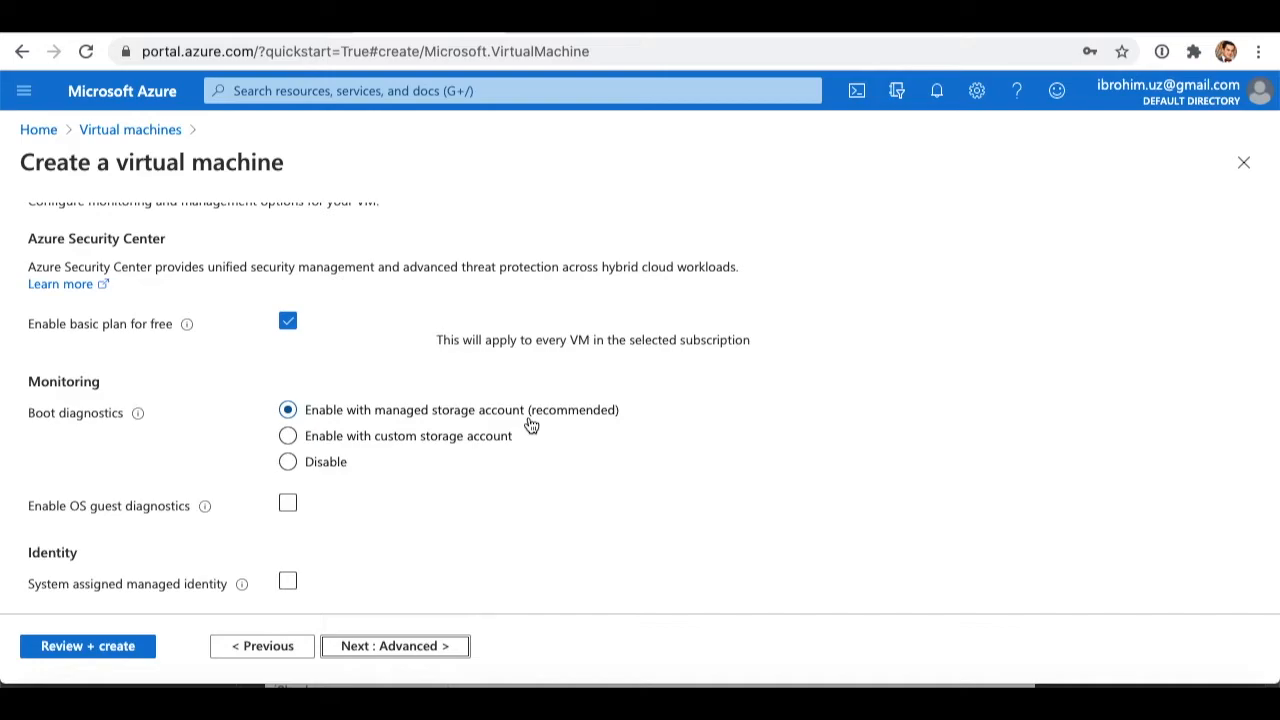
{"action": "scroll", "coordinate": [533, 478], "scroll_direction": "down", "scroll_amount": 1}
{"action": "scroll", "coordinate": [533, 478], "scroll_direction": "up", "scroll_amount": 2}
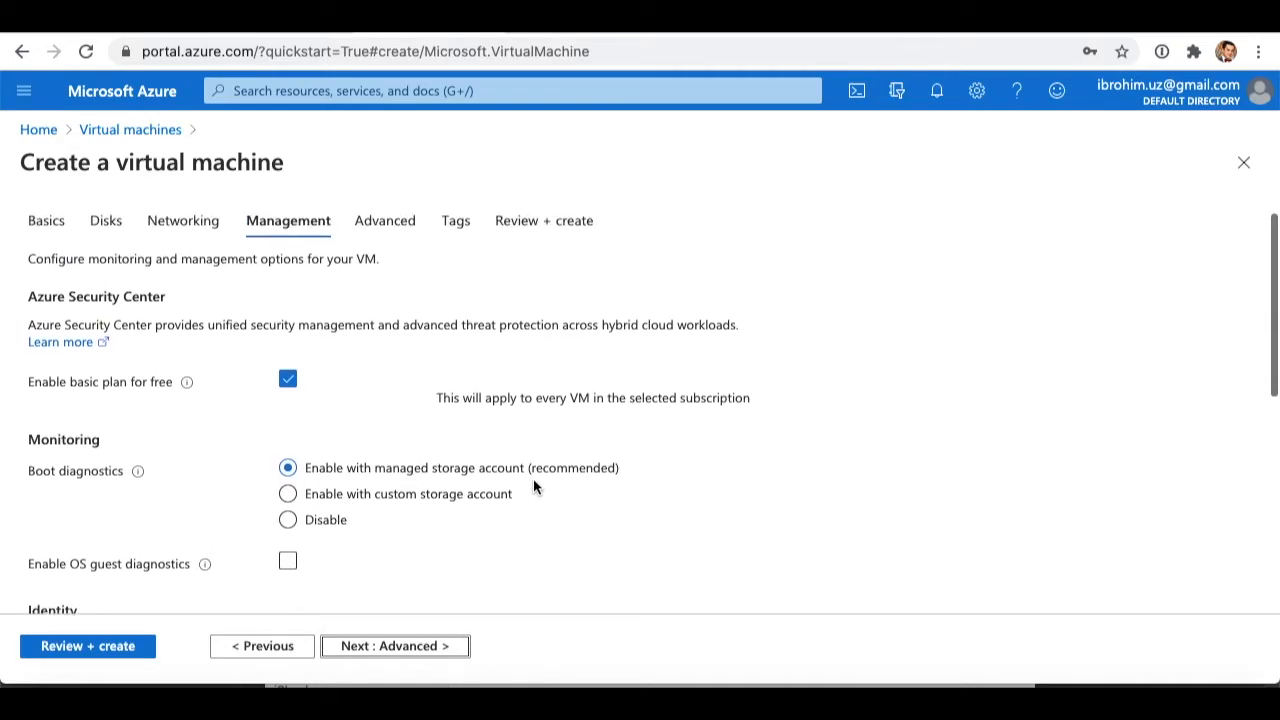
{"action": "scroll", "coordinate": [533, 478], "scroll_direction": "down", "scroll_amount": 1}
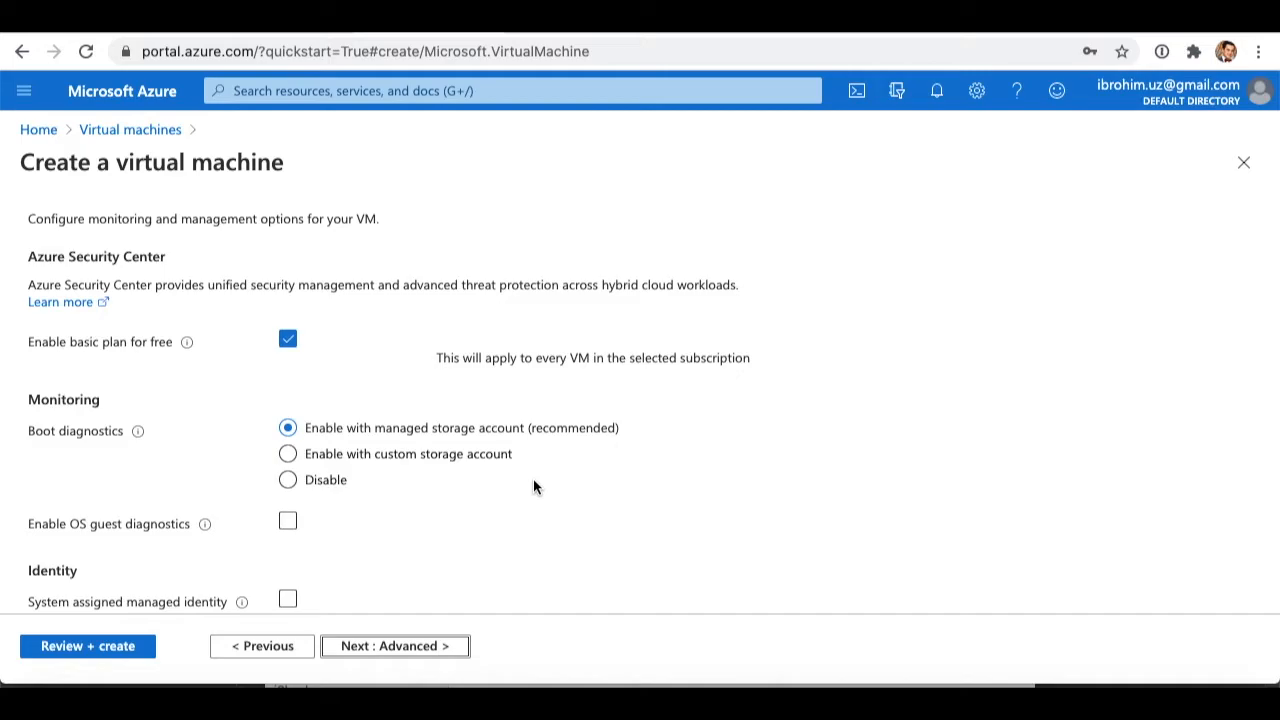
{"action": "scroll", "coordinate": [533, 487], "scroll_direction": "down", "scroll_amount": 3}
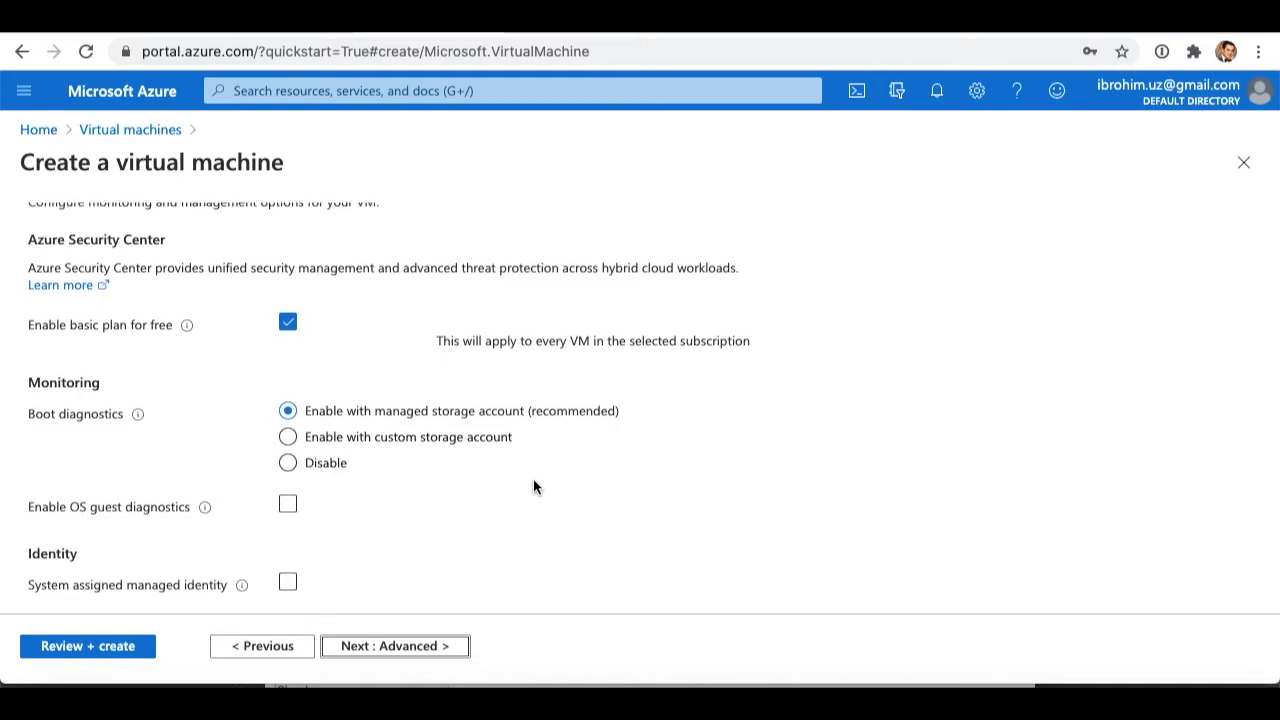
{"action": "left_click", "coordinate": [290, 471]}
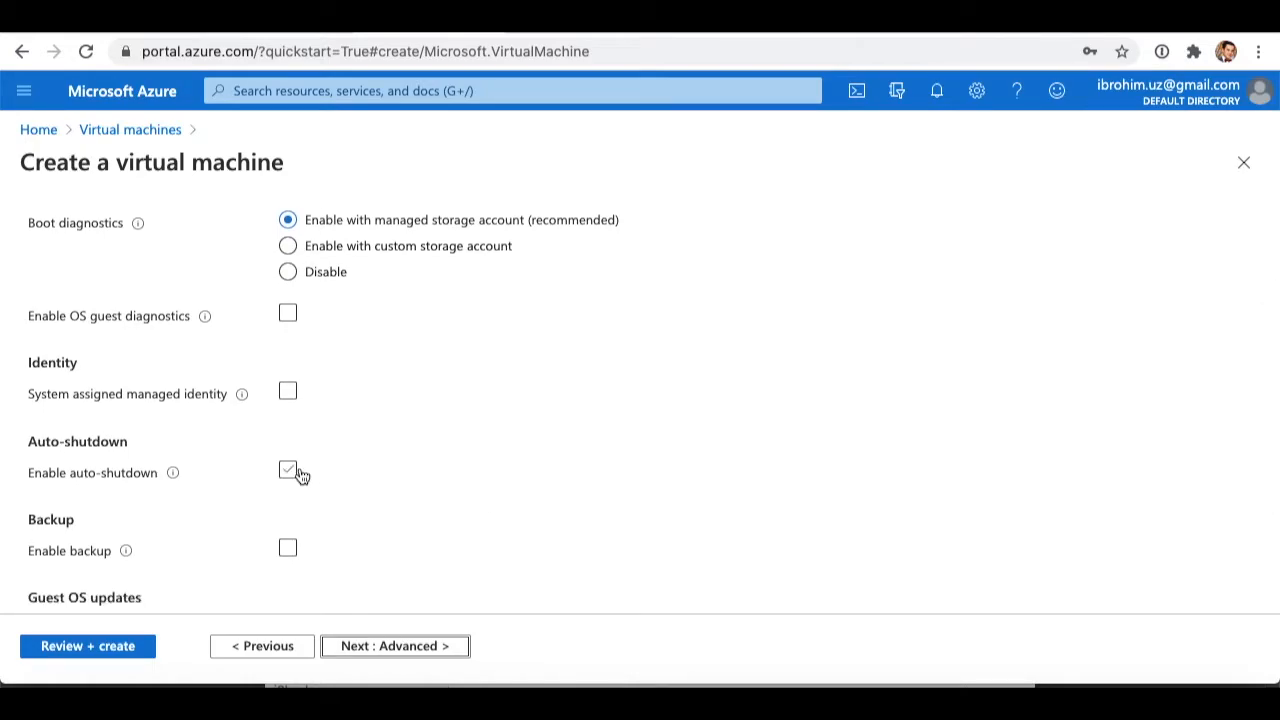
{"action": "left_click", "coordinate": [292, 470]}
{"action": "left_click", "coordinate": [290, 471]}
{"action": "scroll", "coordinate": [400, 515], "scroll_direction": "down", "scroll_amount": 1}
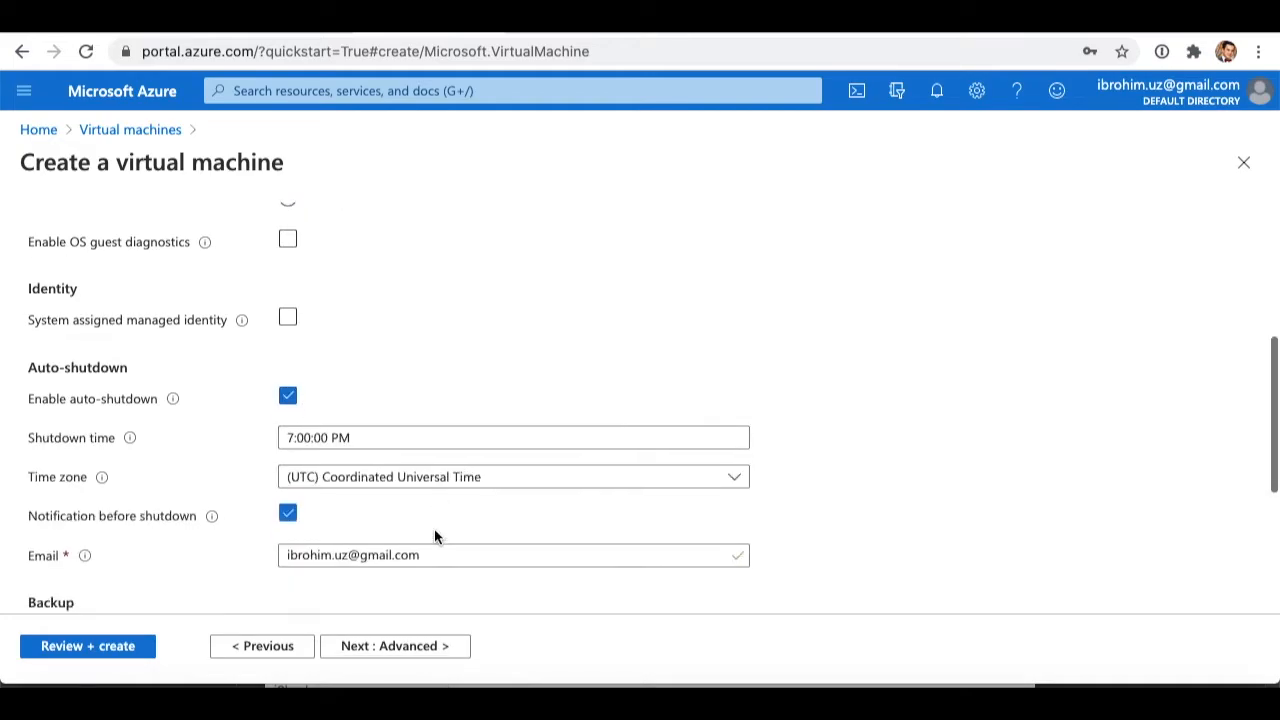
{"action": "scroll", "coordinate": [434, 536], "scroll_direction": "down", "scroll_amount": 1}
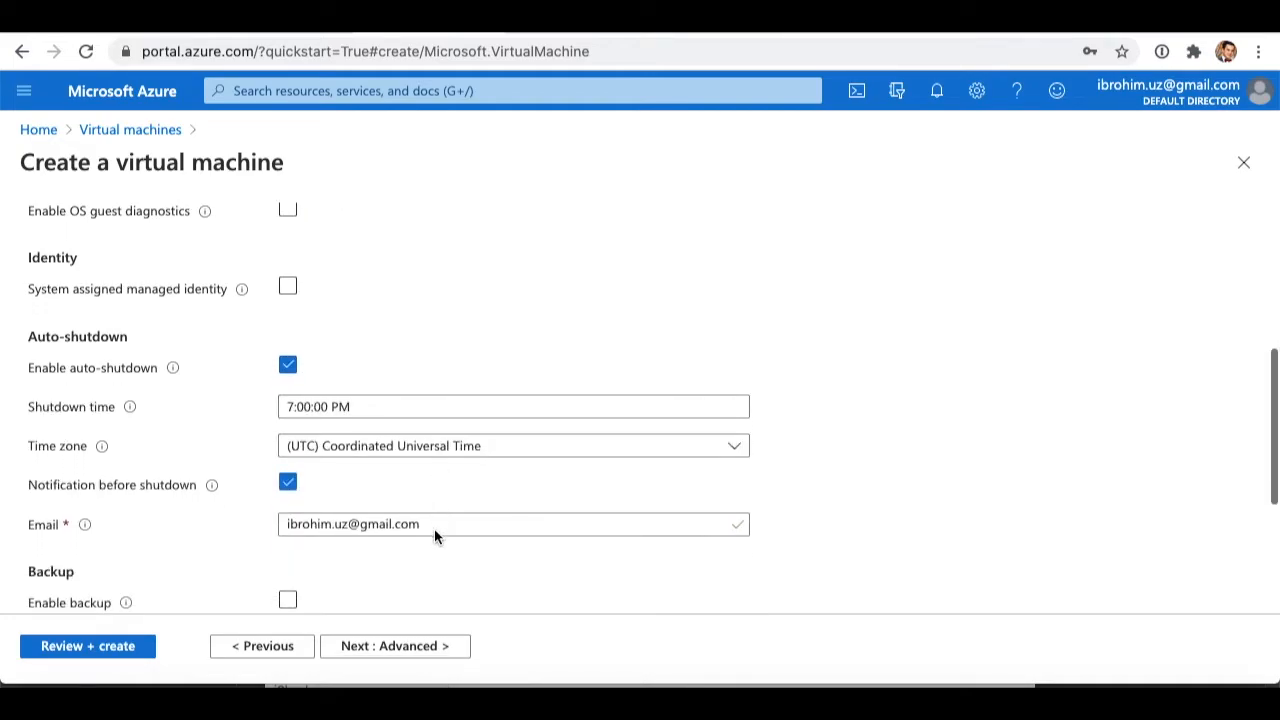
{"action": "left_click", "coordinate": [413, 454]}
{"action": "scroll", "coordinate": [437, 386], "scroll_direction": "down", "scroll_amount": 20}
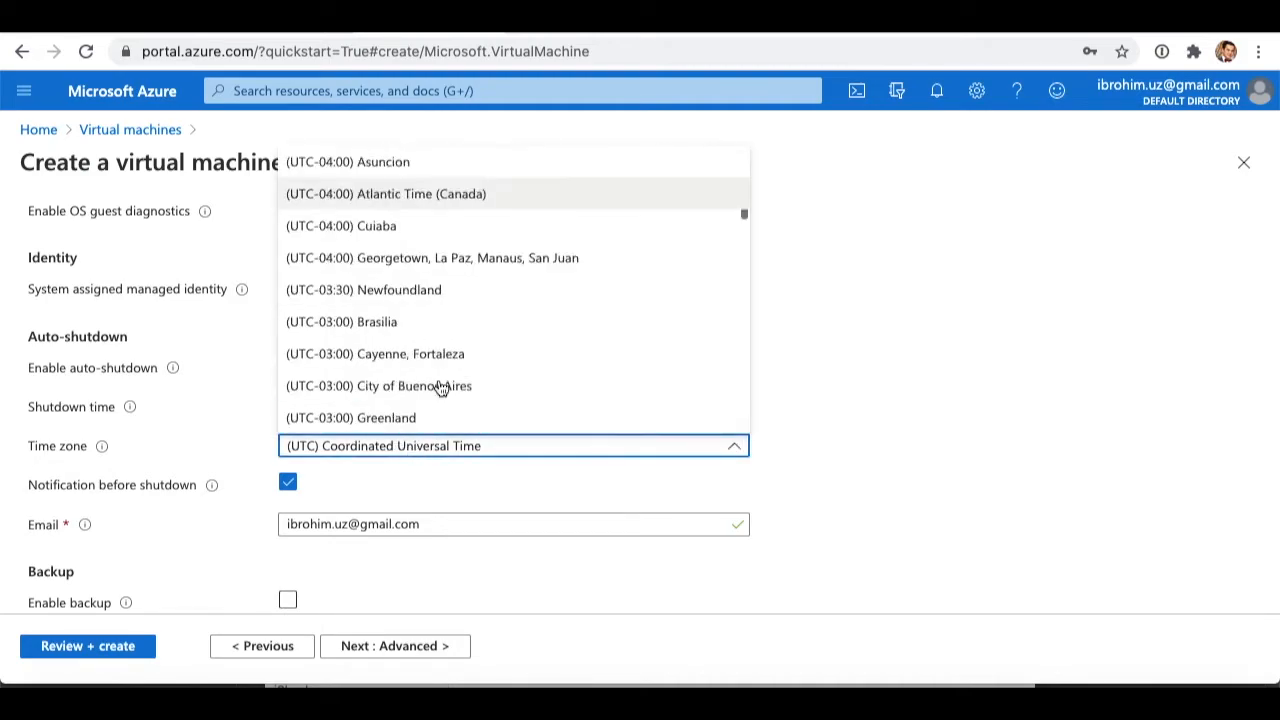
{"action": "scroll", "coordinate": [480, 322], "scroll_direction": "down", "scroll_amount": 3}
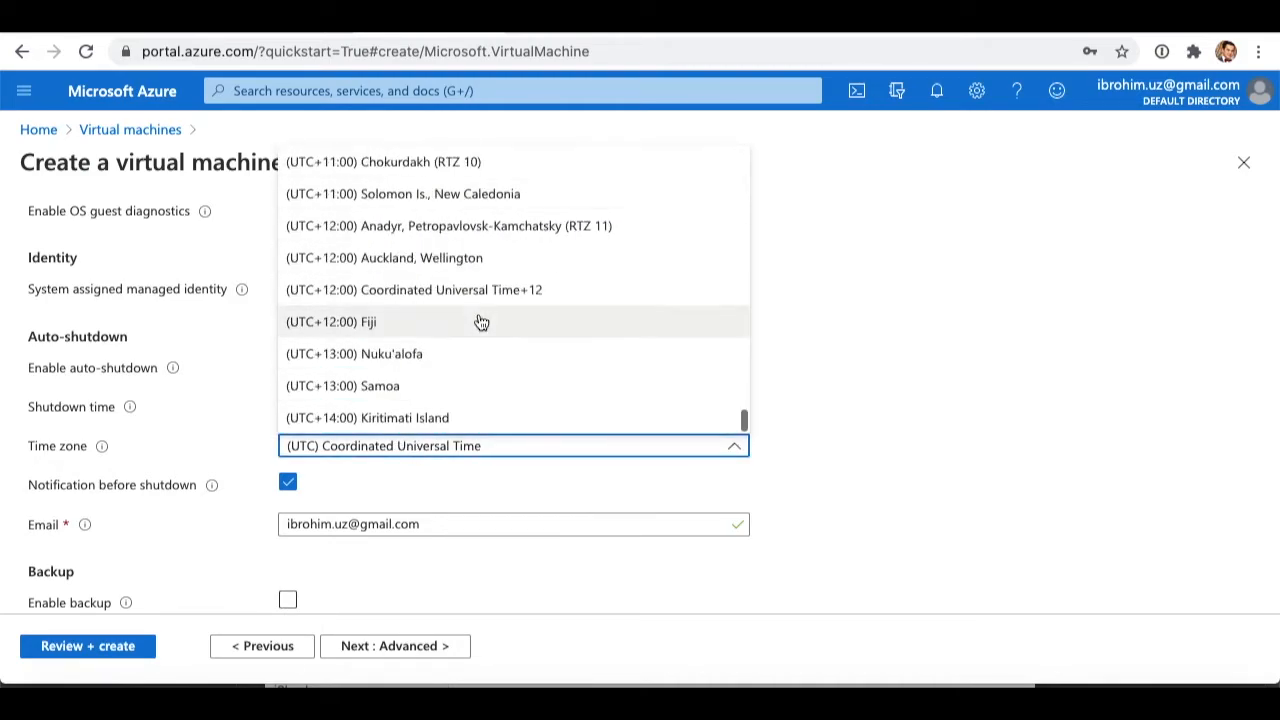
{"action": "scroll", "coordinate": [480, 322], "scroll_direction": "up", "scroll_amount": 20}
{"action": "scroll", "coordinate": [480, 322], "scroll_direction": "down", "scroll_amount": 15}
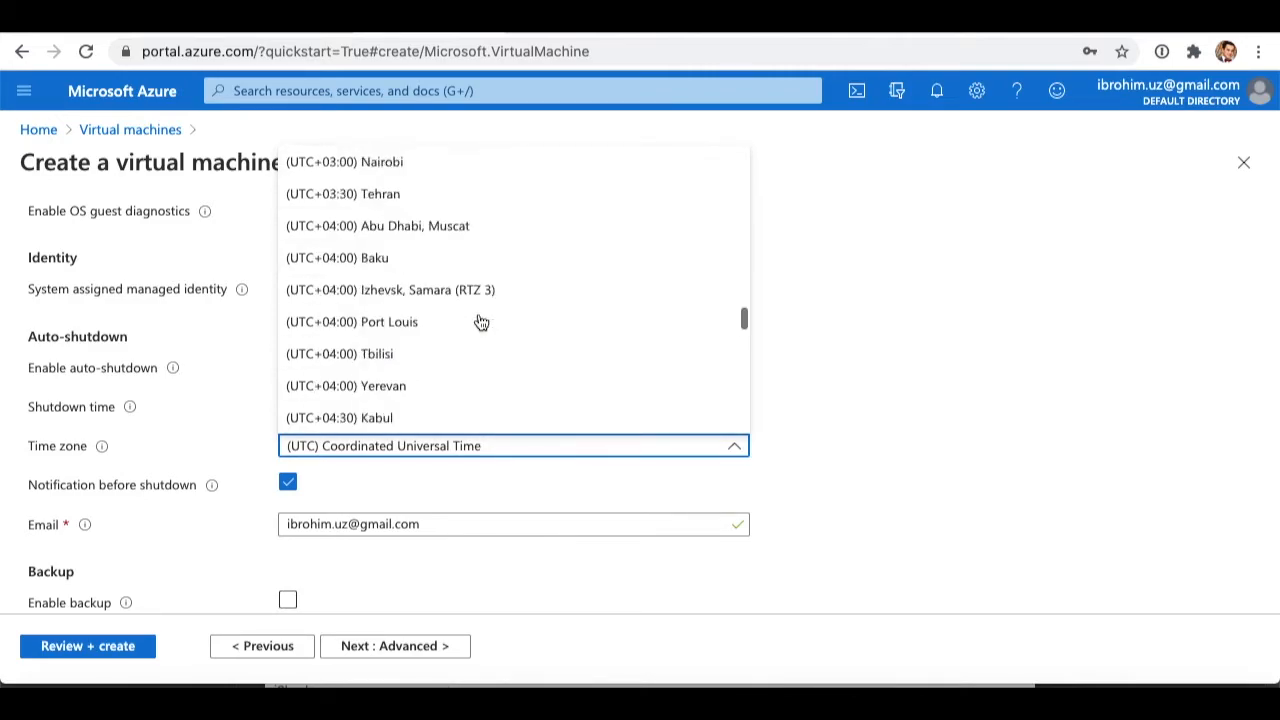
{"action": "scroll", "coordinate": [505, 318], "scroll_direction": "up", "scroll_amount": 15}
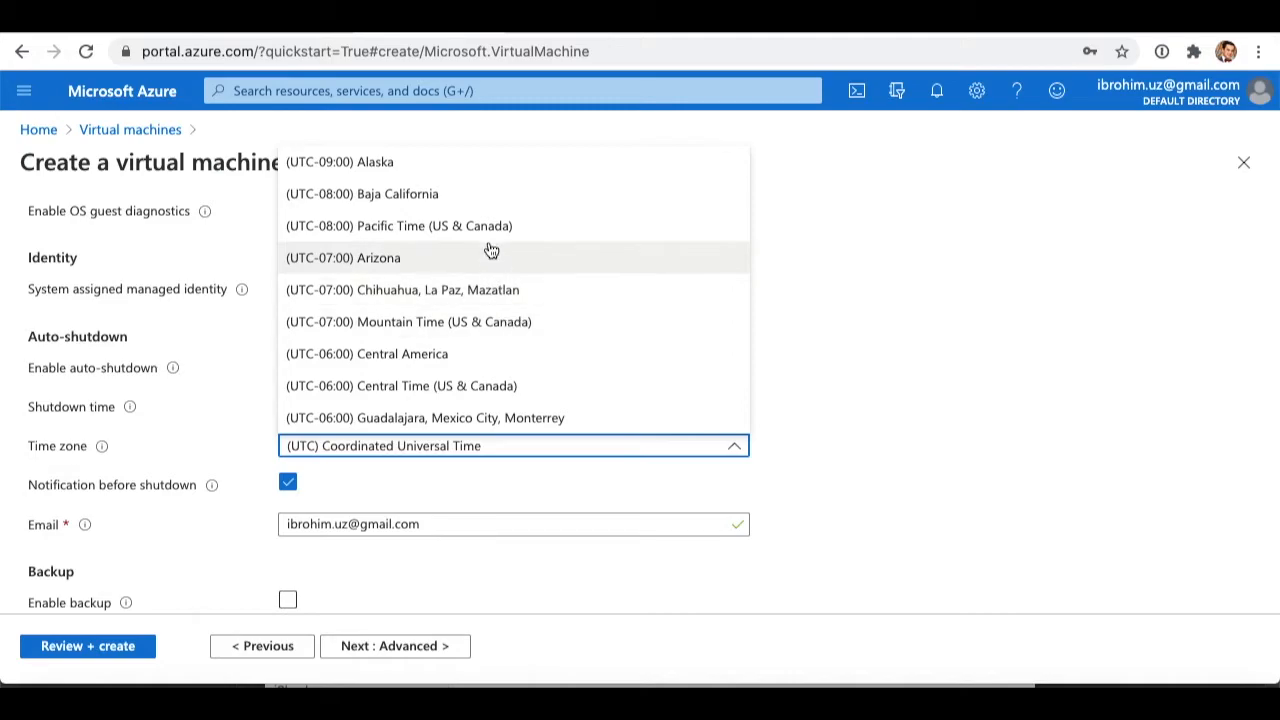
{"action": "scroll", "coordinate": [480, 351], "scroll_direction": "down", "scroll_amount": 15}
{"action": "scroll", "coordinate": [480, 351], "scroll_direction": "up", "scroll_amount": 16}
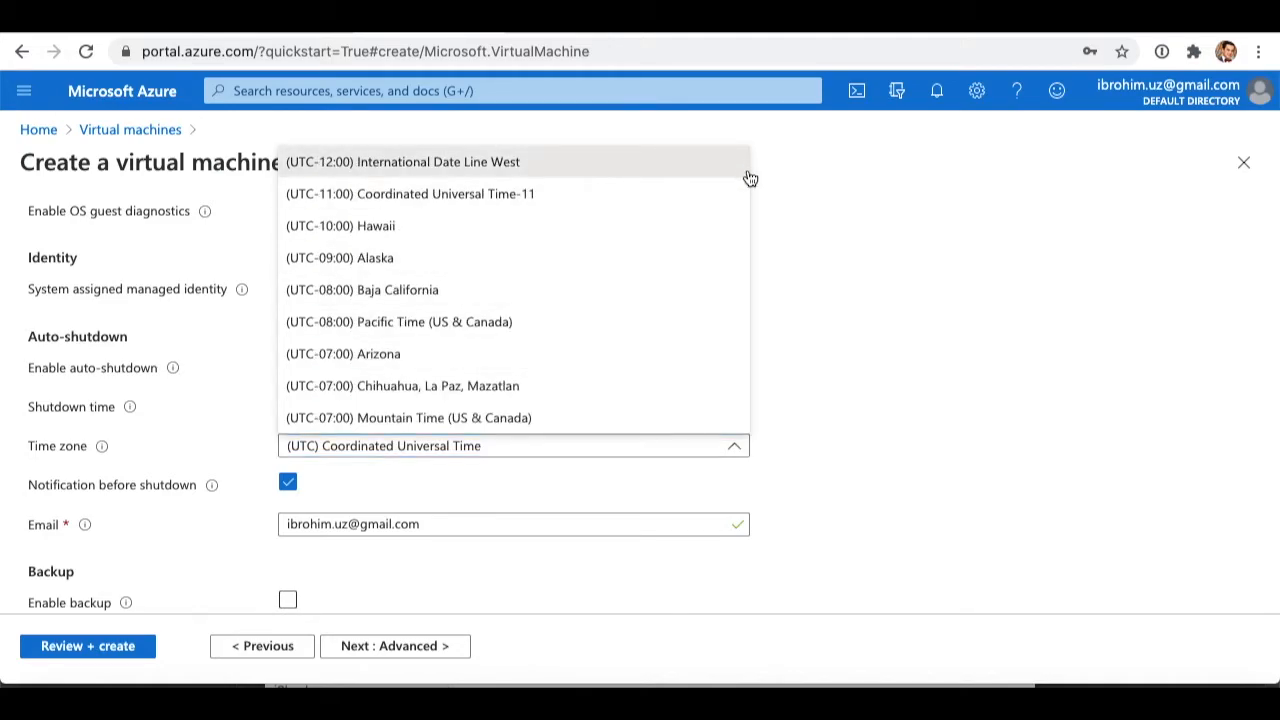
{"action": "left_click", "coordinate": [702, 289]}
Set the auto-shutdown time zone to (UTC-05:00) Eastern Time (US & Canada).
{"action": "left_click", "coordinate": [469, 450]}
{"action": "scroll", "coordinate": [471, 402], "scroll_direction": "down", "scroll_amount": 3}
{"action": "scroll", "coordinate": [471, 402], "scroll_direction": "down", "scroll_amount": 10}
{"action": "scroll", "coordinate": [471, 402], "scroll_direction": "up", "scroll_amount": 9}
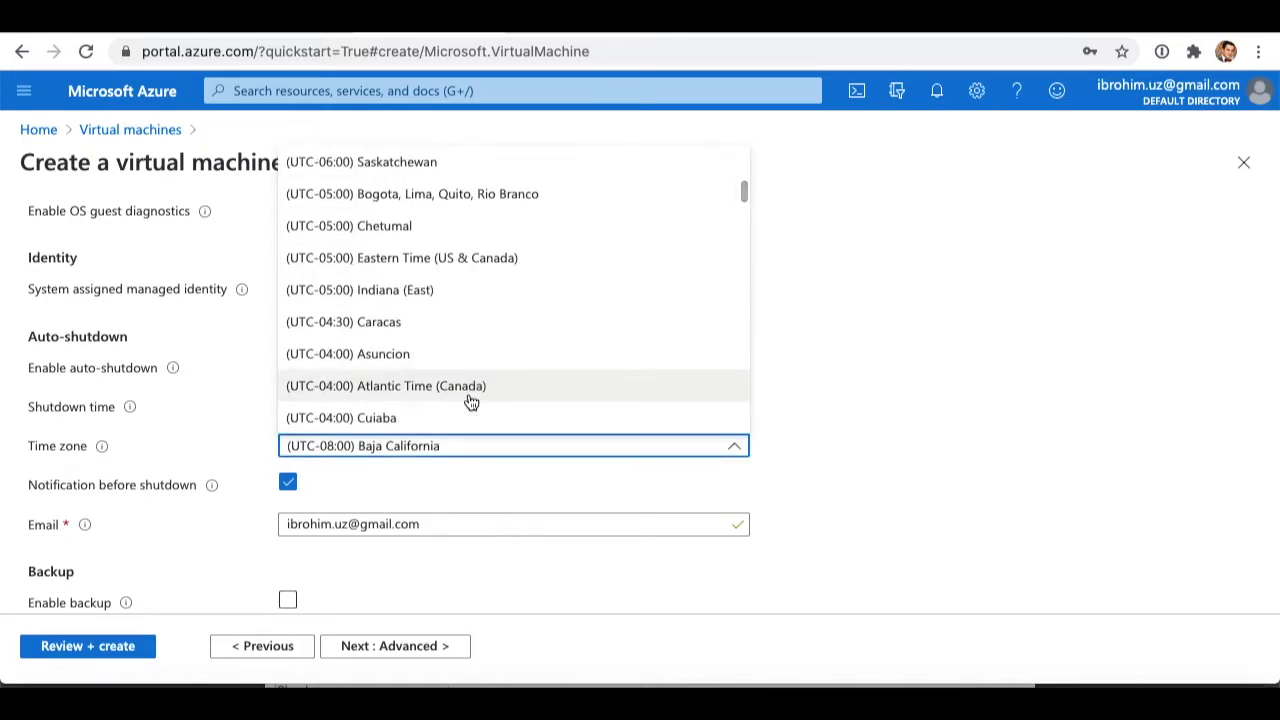
{"action": "left_click", "coordinate": [494, 274]}
Enable backup for the virtual machine in the management settings.
{"action": "scroll", "coordinate": [423, 529], "scroll_direction": "down", "scroll_amount": 1}
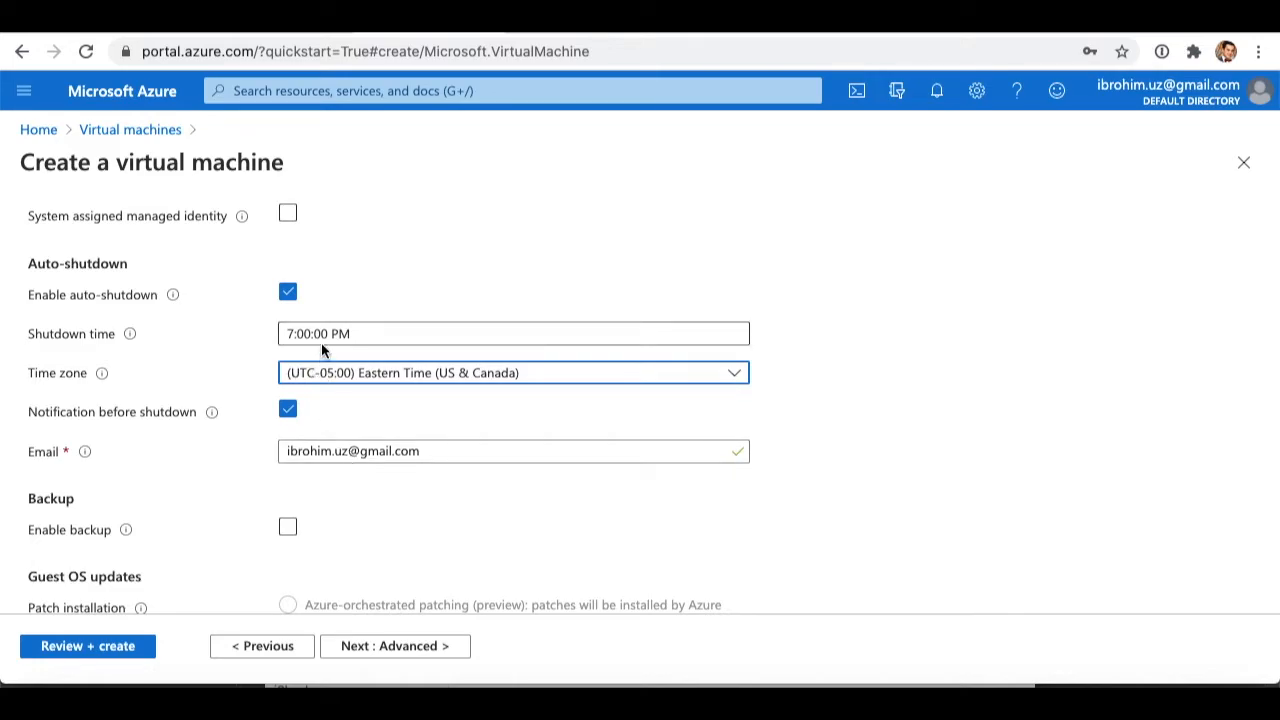
{"action": "scroll", "coordinate": [327, 449], "scroll_direction": "down", "scroll_amount": 1}
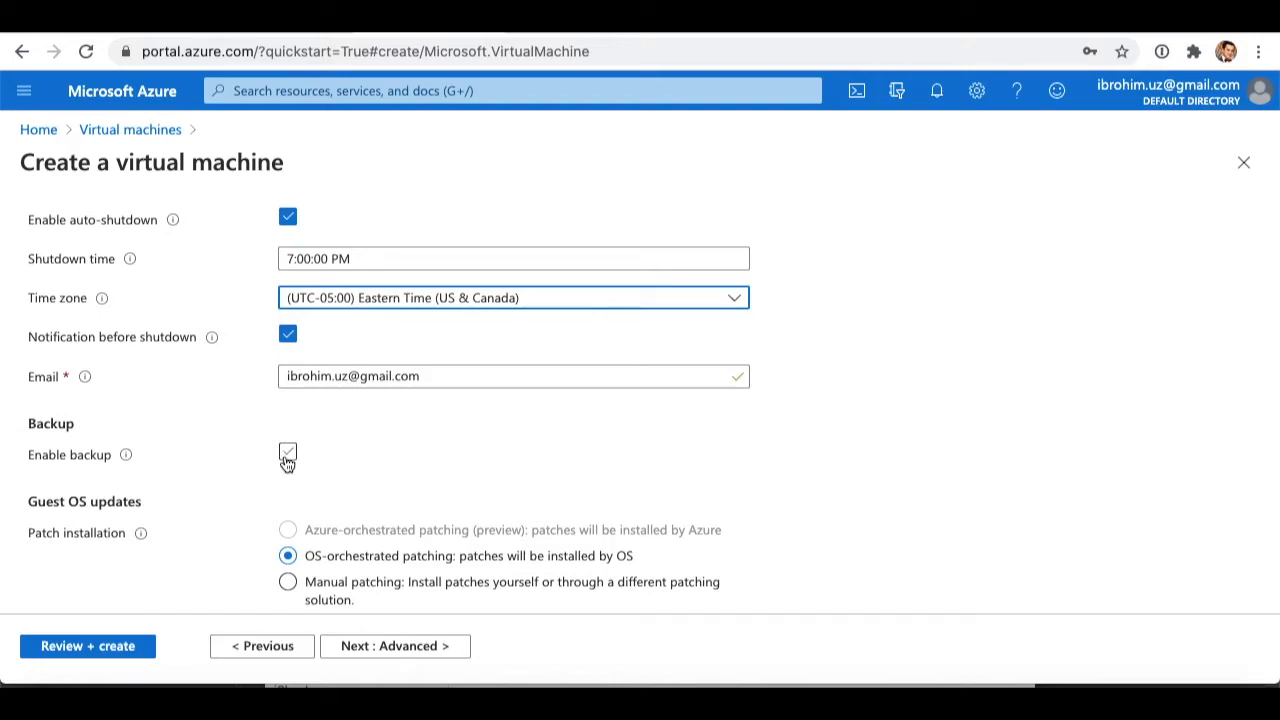
{"action": "left_click", "coordinate": [287, 455]}
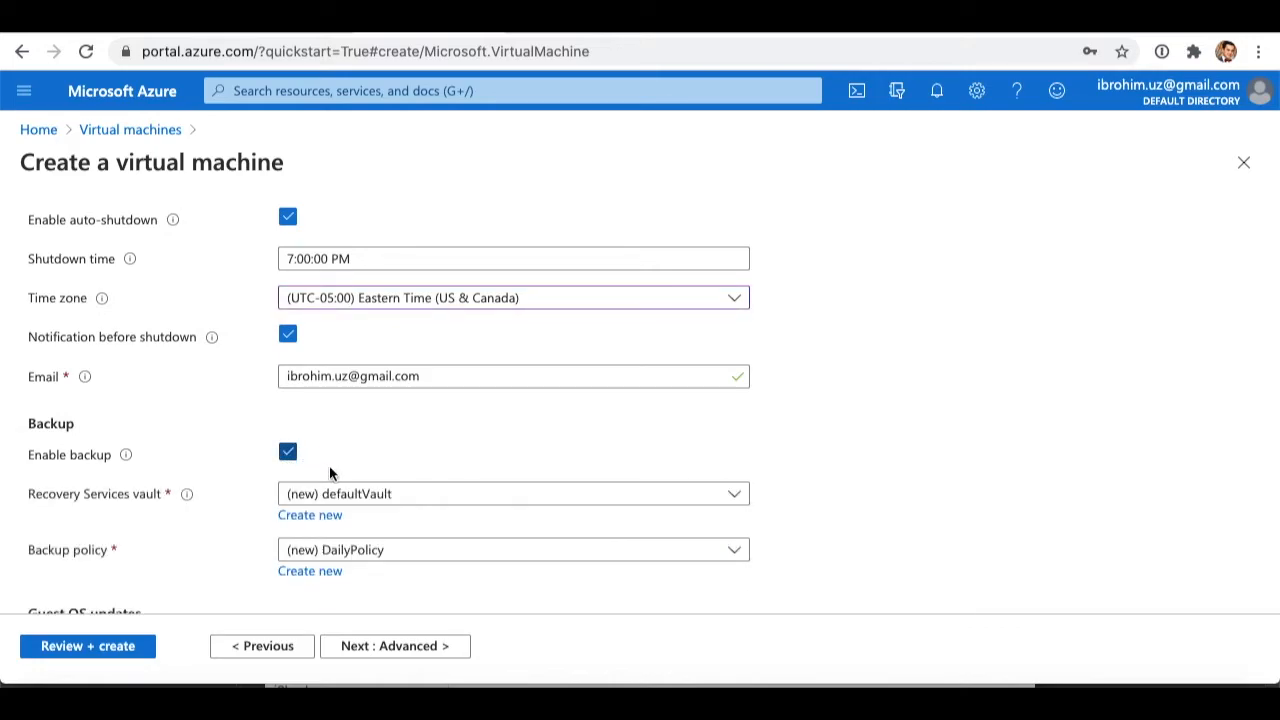
Turn off backup for the virtual machine in the management settings.
{"action": "scroll", "coordinate": [367, 505], "scroll_direction": "down", "scroll_amount": 1}
{"action": "scroll", "coordinate": [367, 505], "scroll_direction": "down", "scroll_amount": 1}
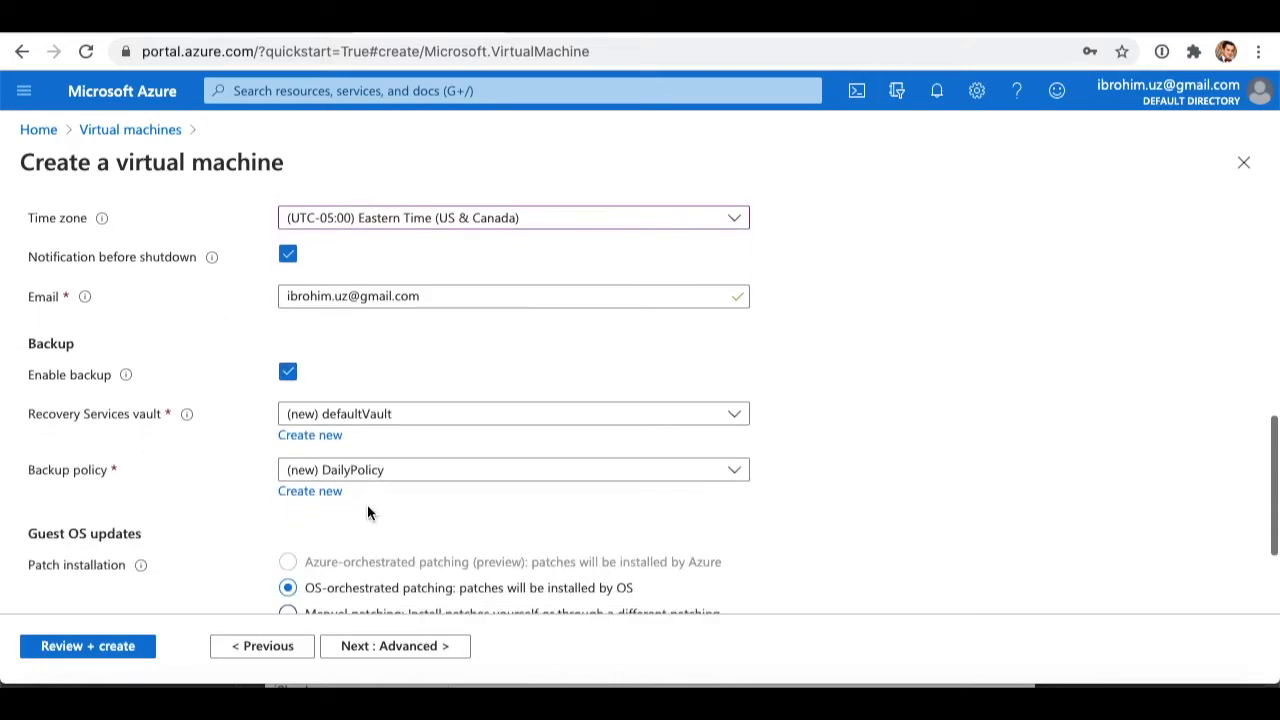
{"action": "left_click", "coordinate": [288, 372]}
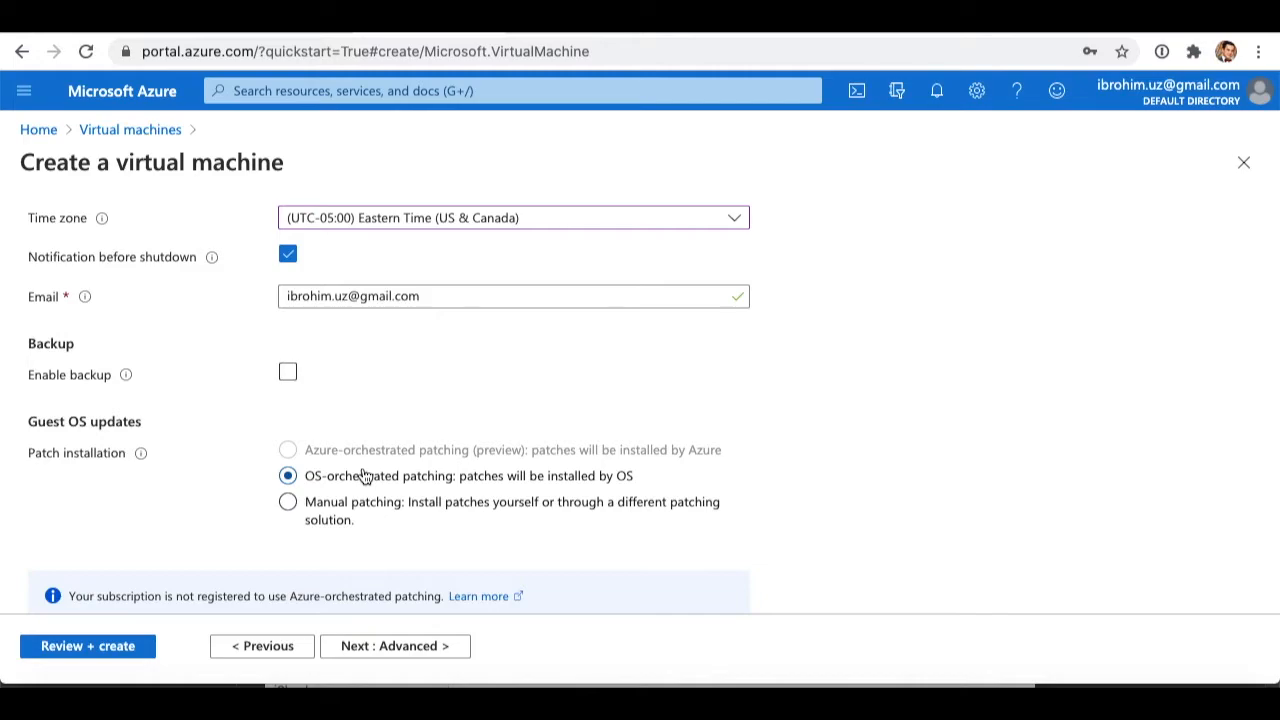
{"action": "scroll", "coordinate": [363, 477], "scroll_direction": "down", "scroll_amount": 1}
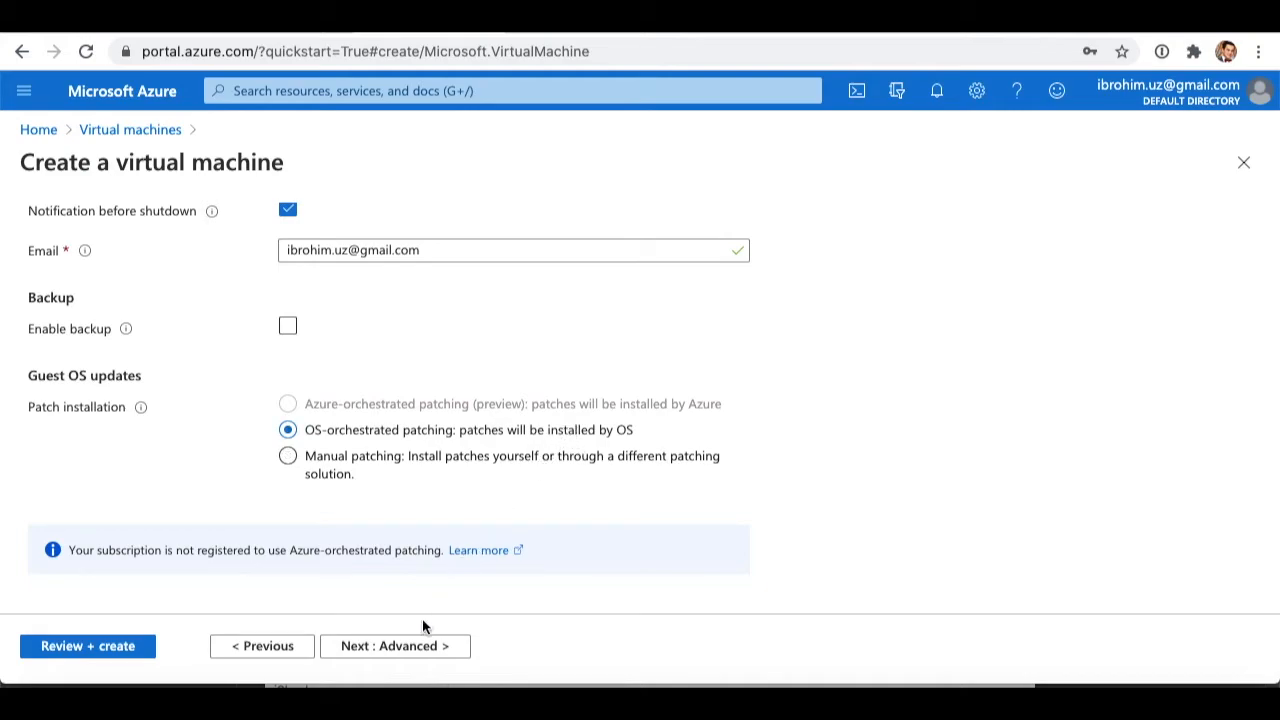
Proceed to the advanced settings and browse the list of installable virtual machine extensions, then return without choosing one.
{"action": "left_click", "coordinate": [414, 647]}
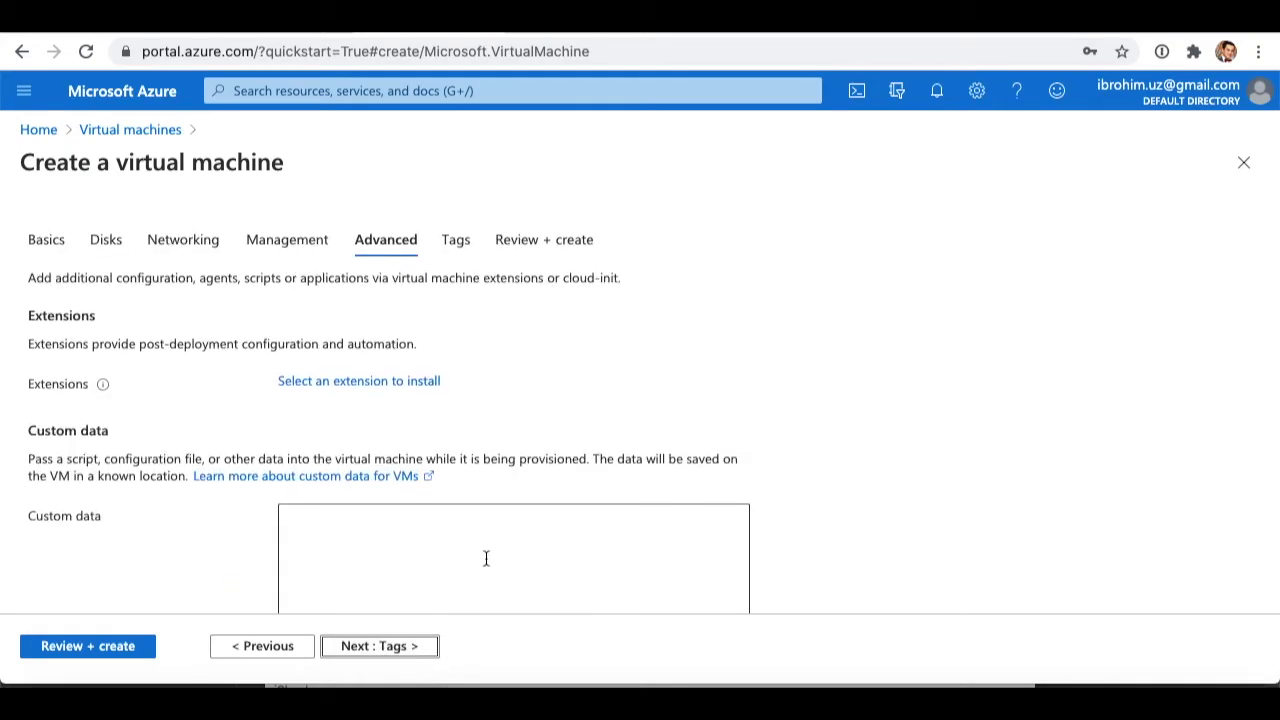
{"action": "scroll", "coordinate": [486, 557], "scroll_direction": "down", "scroll_amount": 1}
{"action": "scroll", "coordinate": [486, 557], "scroll_direction": "up", "scroll_amount": 1}
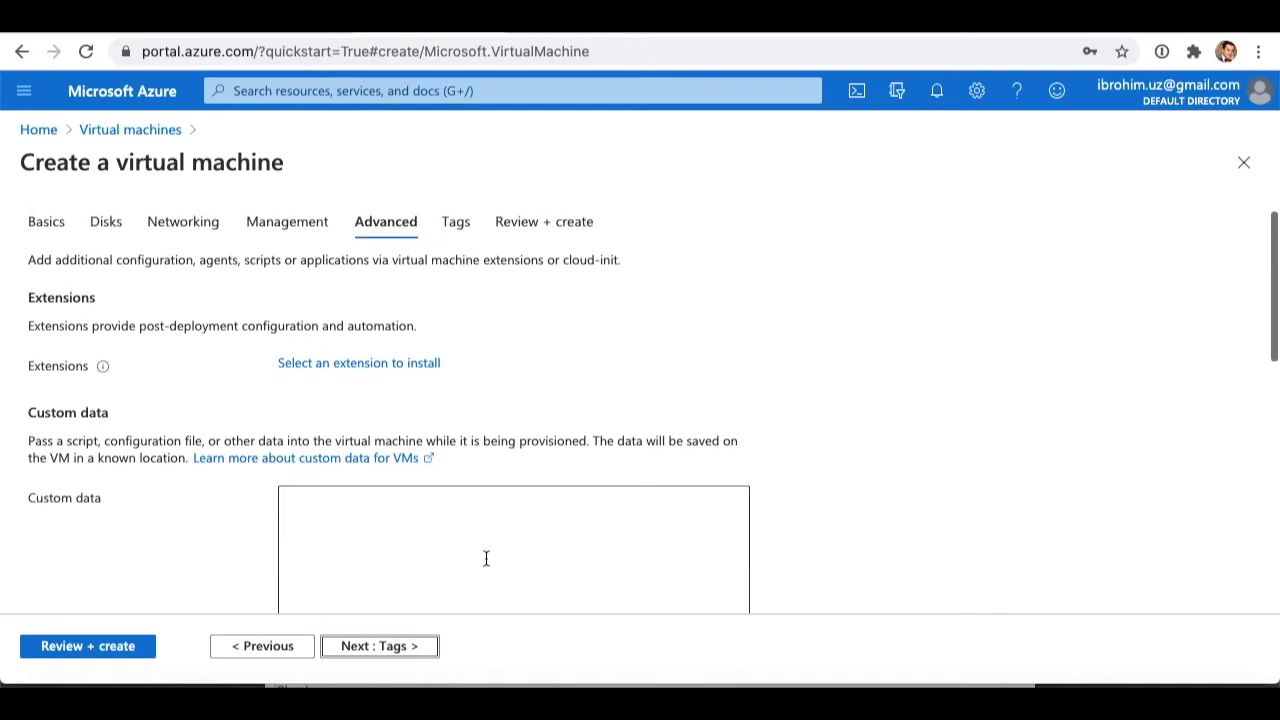
{"action": "left_click", "coordinate": [337, 366]}
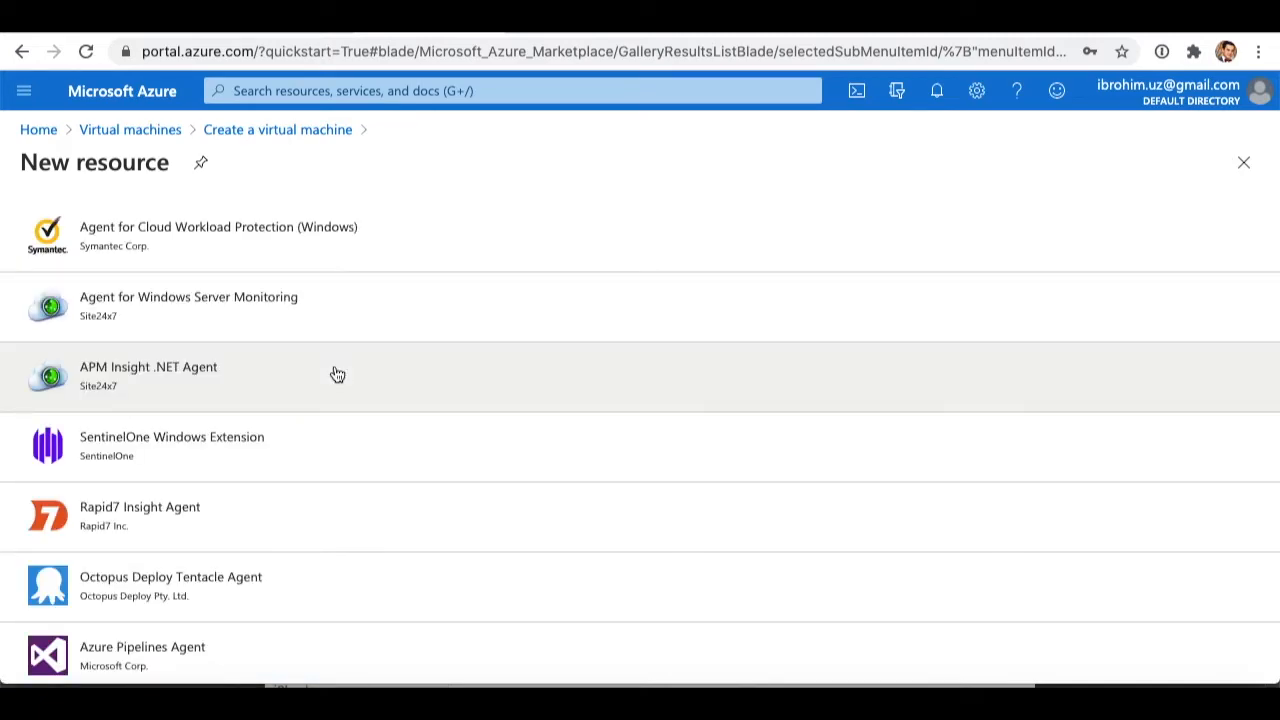
{"action": "scroll", "coordinate": [369, 503], "scroll_direction": "down", "scroll_amount": 3}
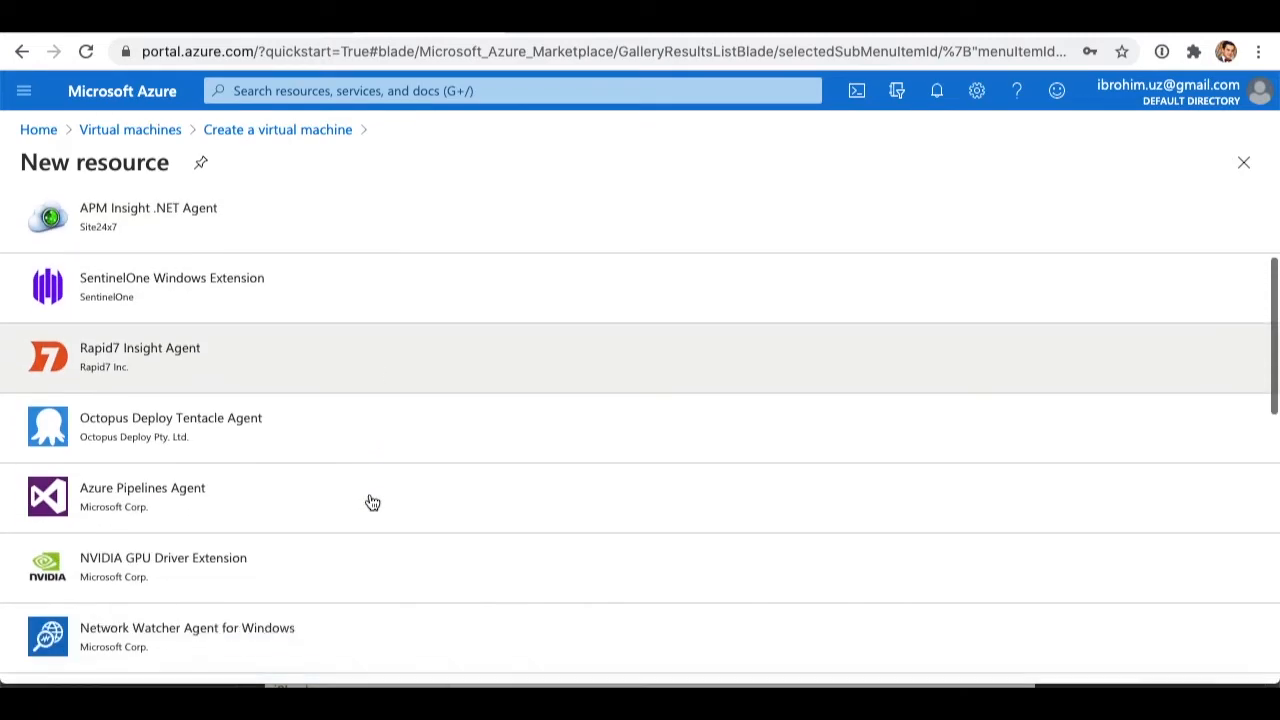
{"action": "scroll", "coordinate": [372, 502], "scroll_direction": "down", "scroll_amount": 3}
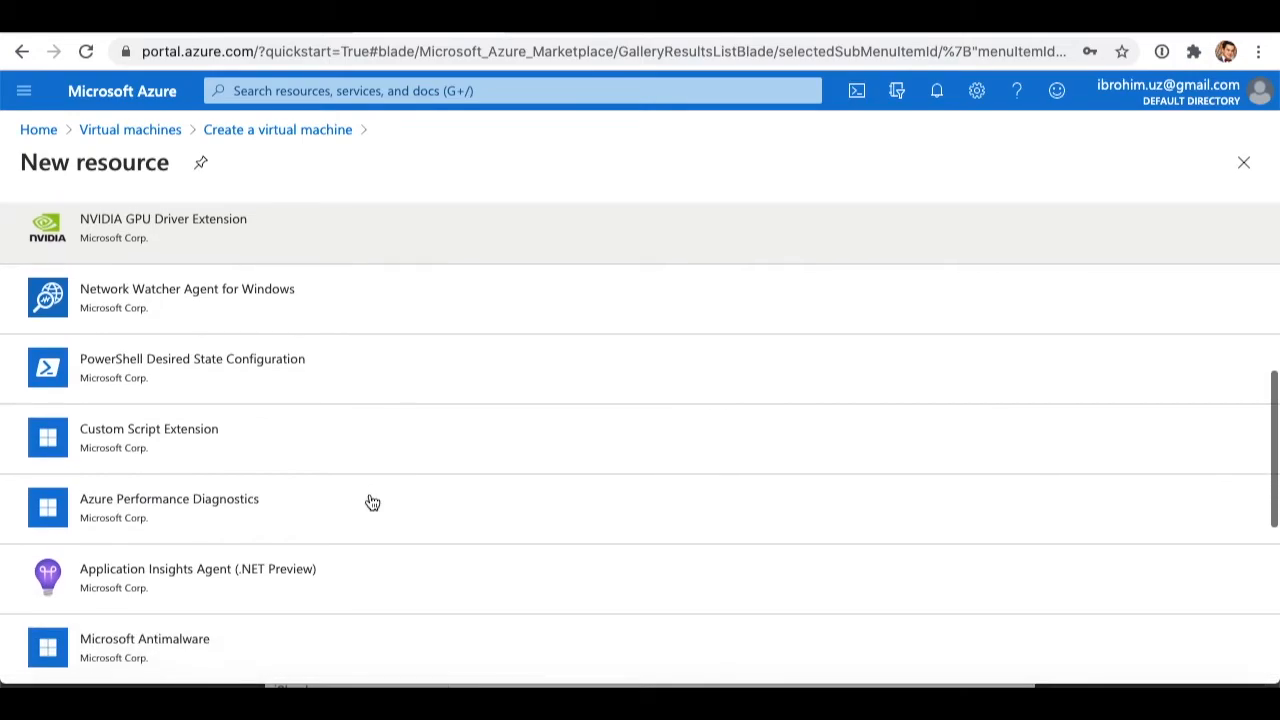
{"action": "scroll", "coordinate": [372, 502], "scroll_direction": "down", "scroll_amount": 4}
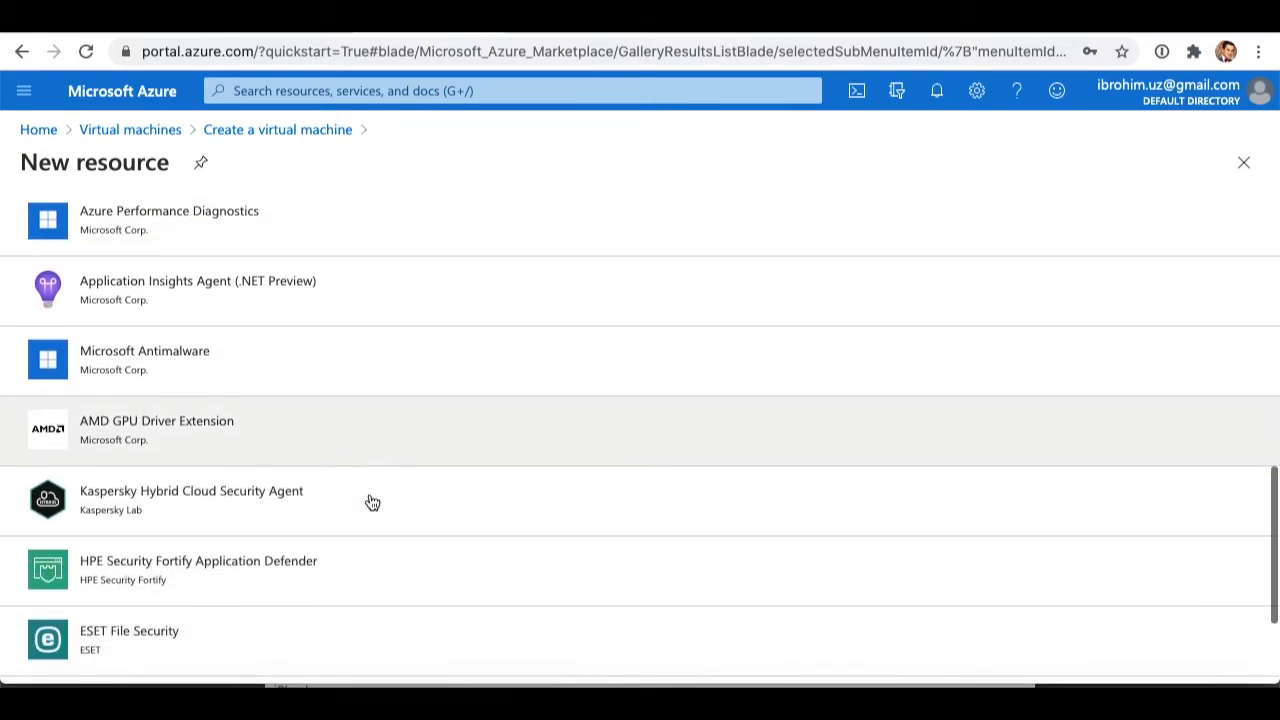
{"action": "scroll", "coordinate": [372, 502], "scroll_direction": "down", "scroll_amount": 1}
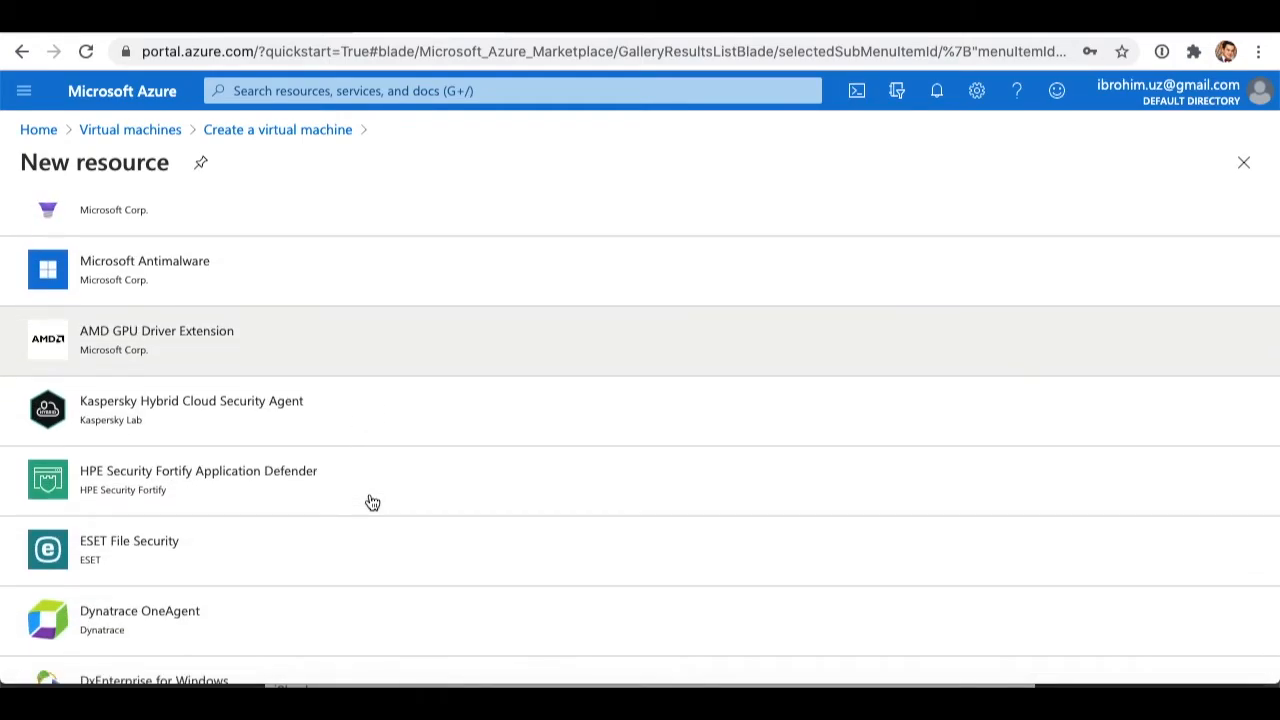
{"action": "scroll", "coordinate": [372, 502], "scroll_direction": "down", "scroll_amount": 1}
{"action": "scroll", "coordinate": [372, 502], "scroll_direction": "down", "scroll_amount": 1}
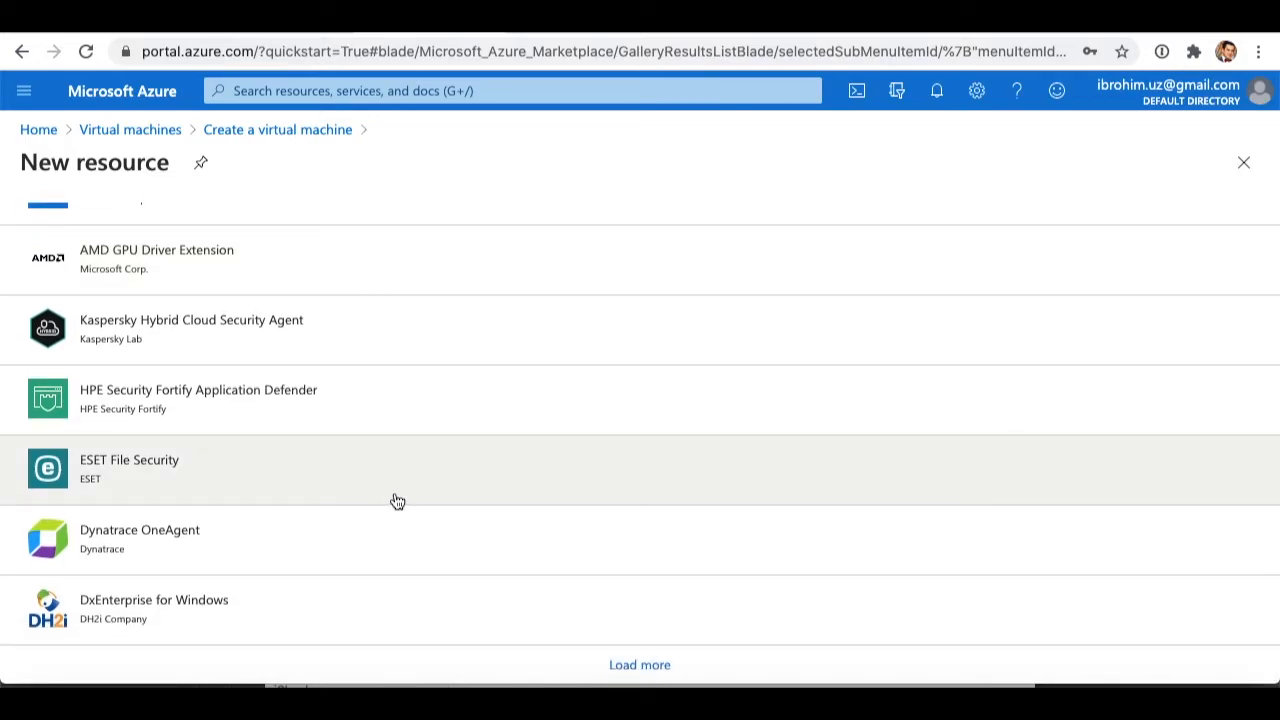
{"action": "left_click", "coordinate": [1238, 163]}
{"action": "scroll", "coordinate": [342, 530], "scroll_direction": "down", "scroll_amount": 1}
{"action": "scroll", "coordinate": [343, 520], "scroll_direction": "up", "scroll_amount": 2}
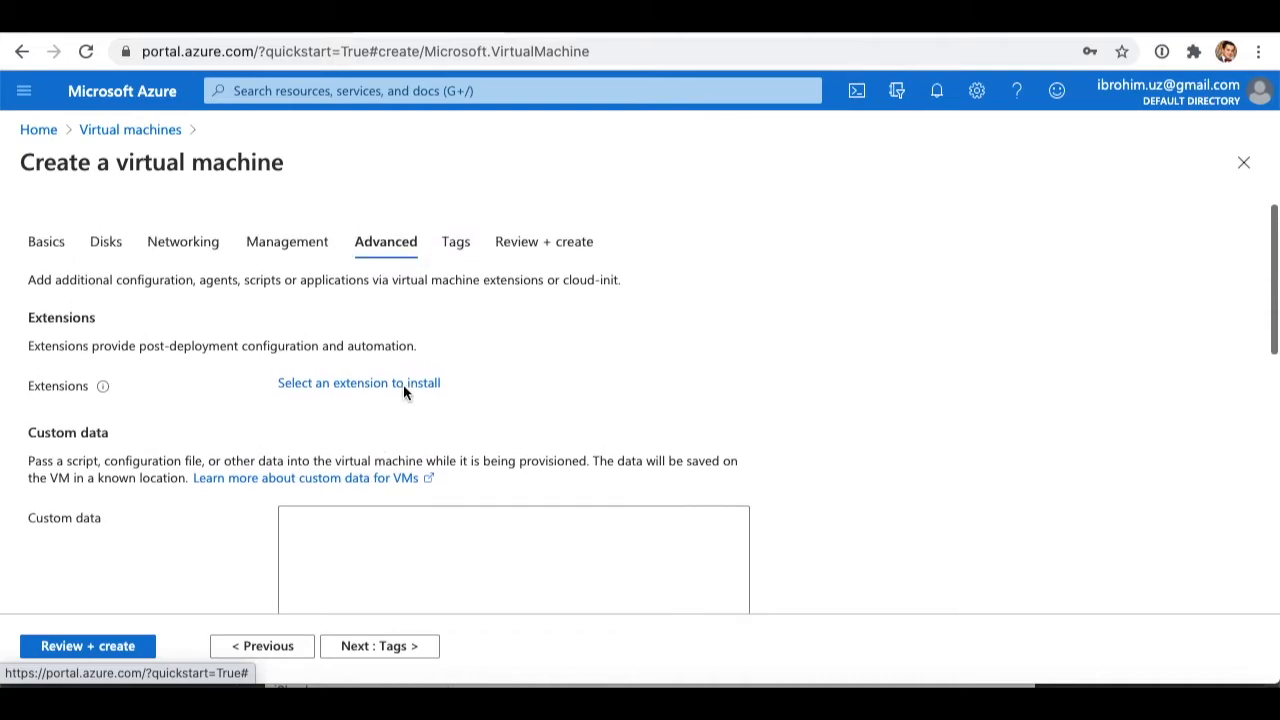
Add a tag with the name Name and the value Vebserver, applied to all resources.
{"action": "left_click", "coordinate": [453, 256]}
{"action": "left_click", "coordinate": [227, 404]}
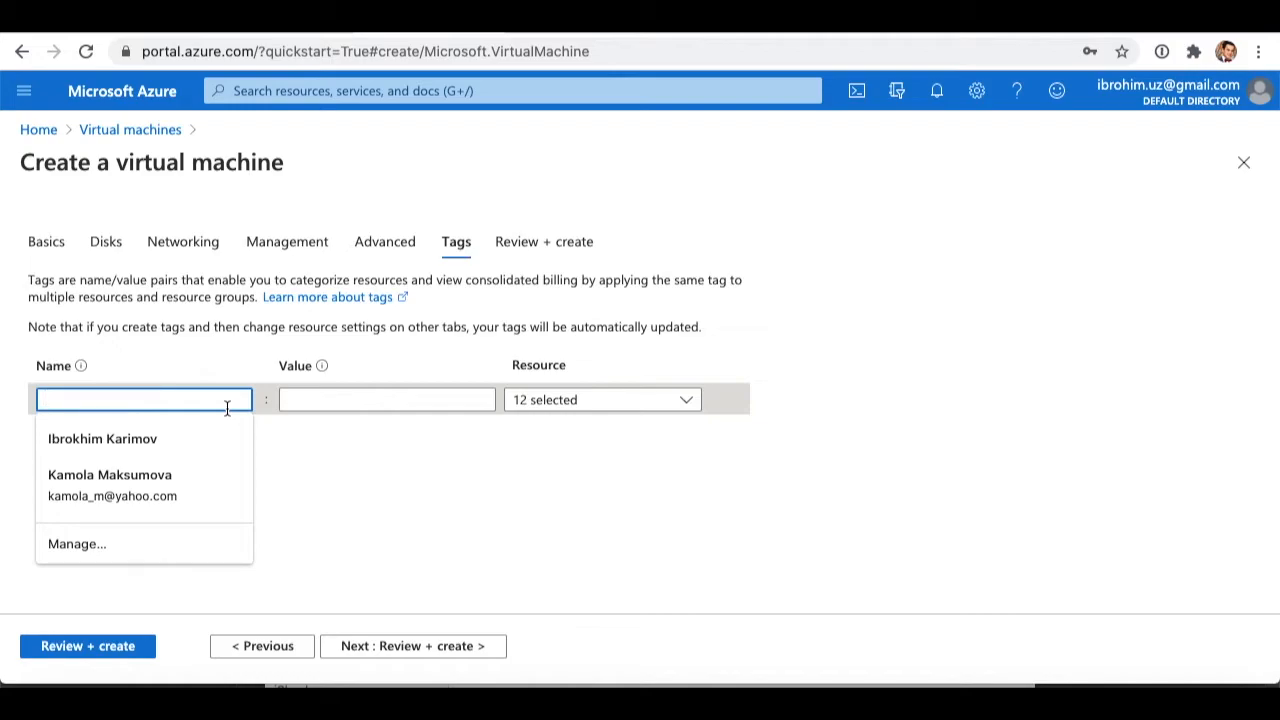
{"action": "type", "text": "Name"}
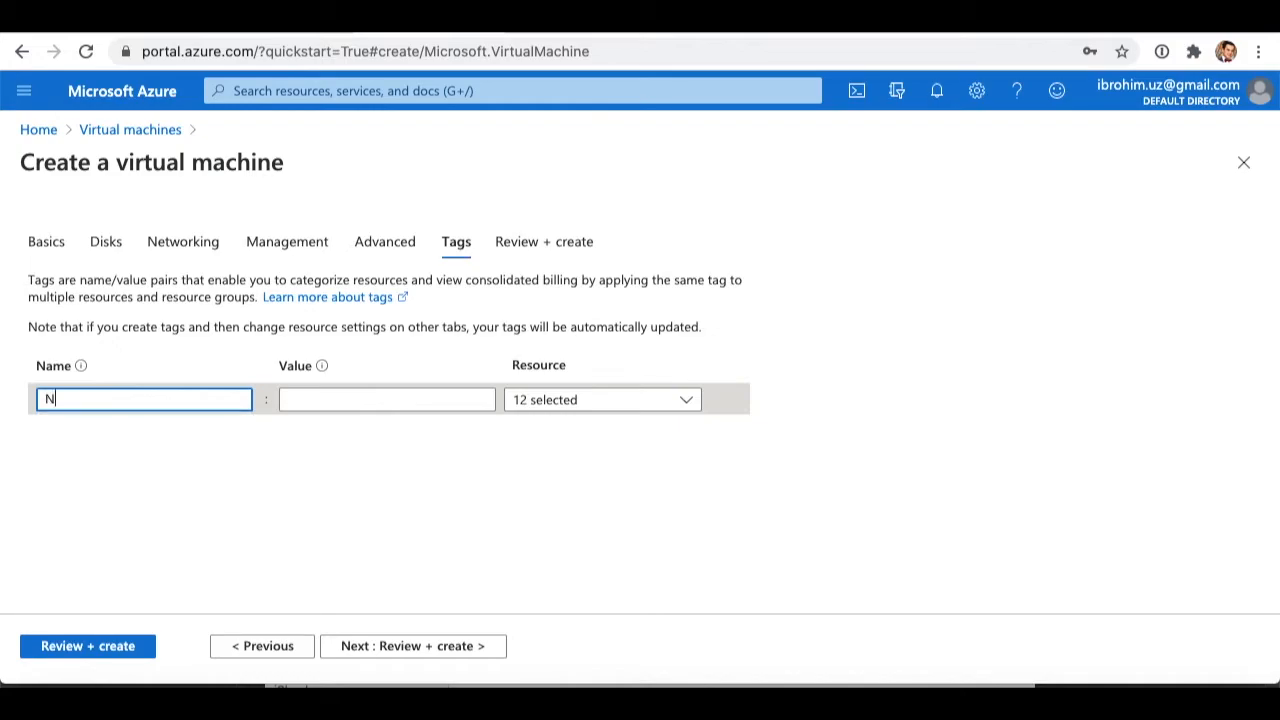
{"action": "key", "text": "Tab"}
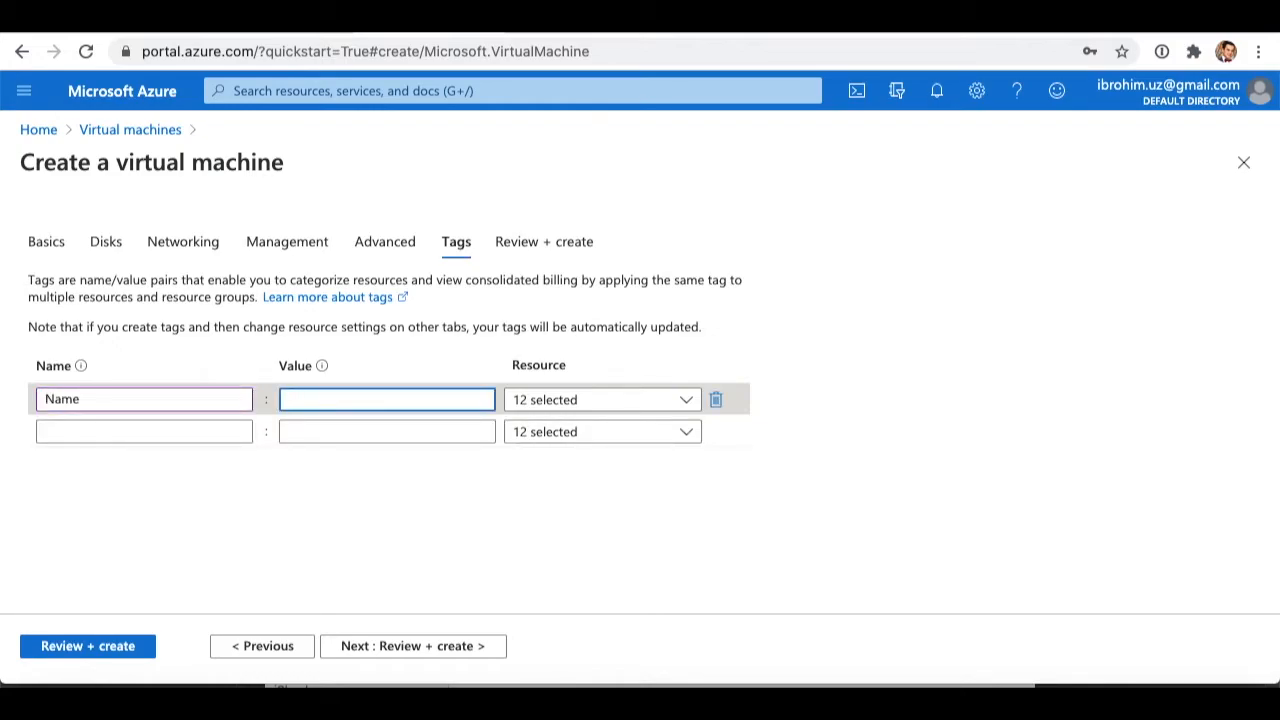
{"action": "type", "text": "Ve"}
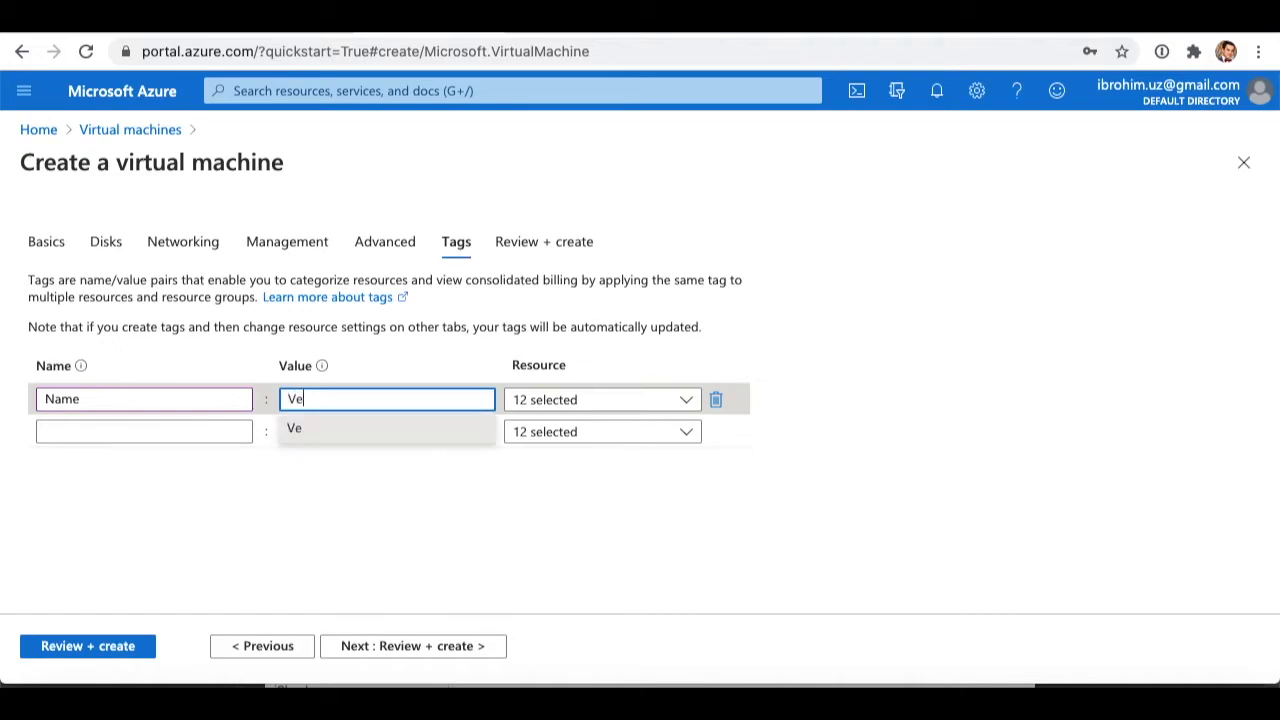
{"action": "type", "text": "bserver"}
{"action": "left_click", "coordinate": [524, 533]}
{"action": "left_click", "coordinate": [583, 399]}
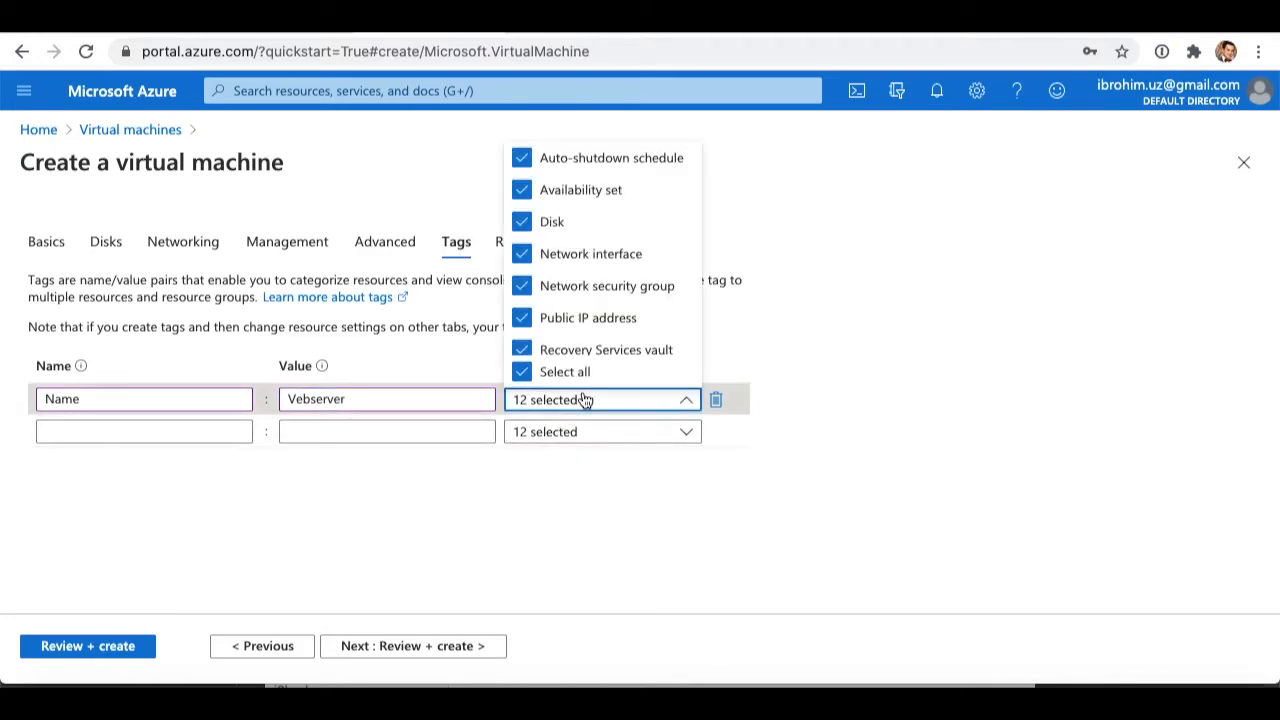
{"action": "left_click", "coordinate": [825, 300]}
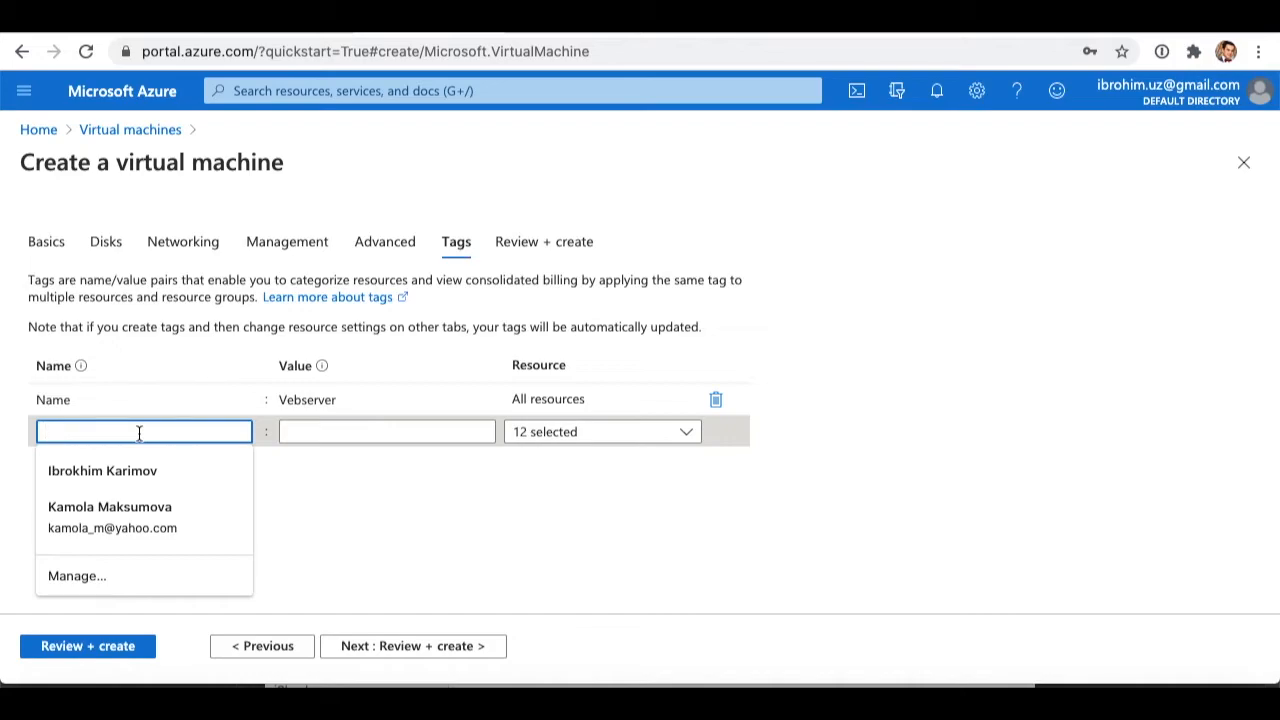
Add a second tag with the name Application and the value Payroll.
{"action": "type", "text": "A"}
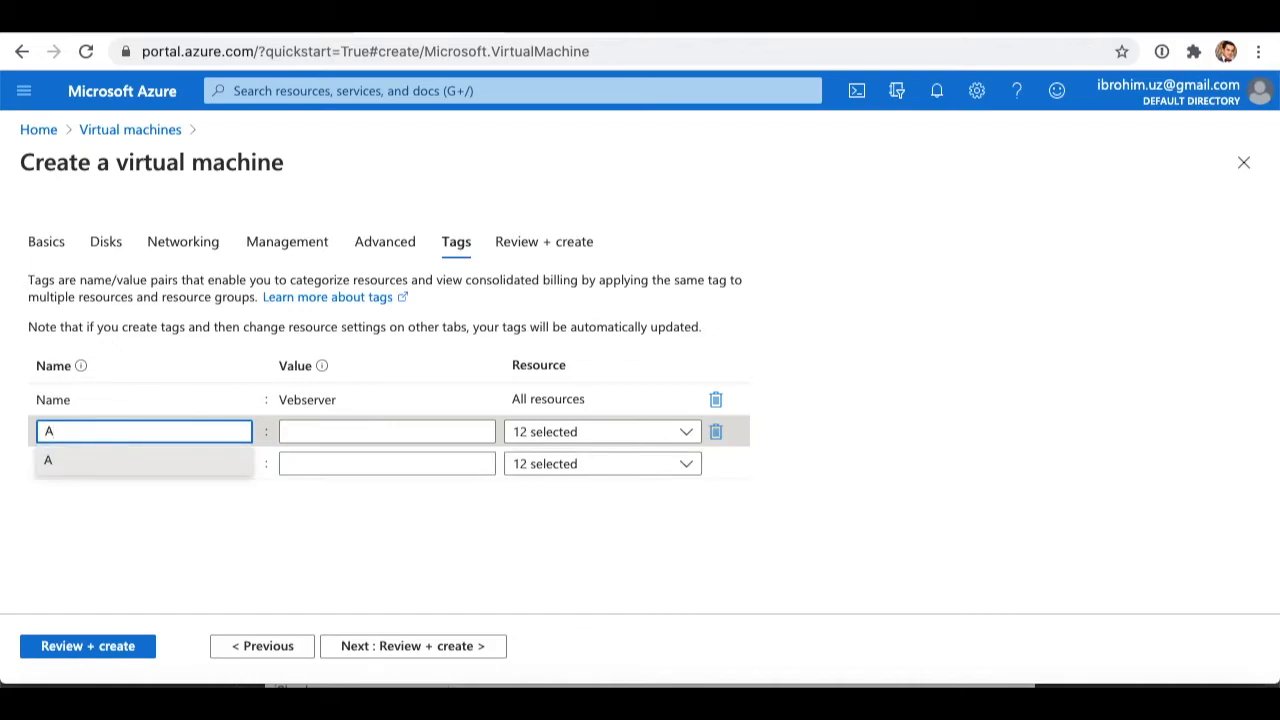
{"action": "type", "text": "pplication"}
{"action": "key", "text": "Tab"}
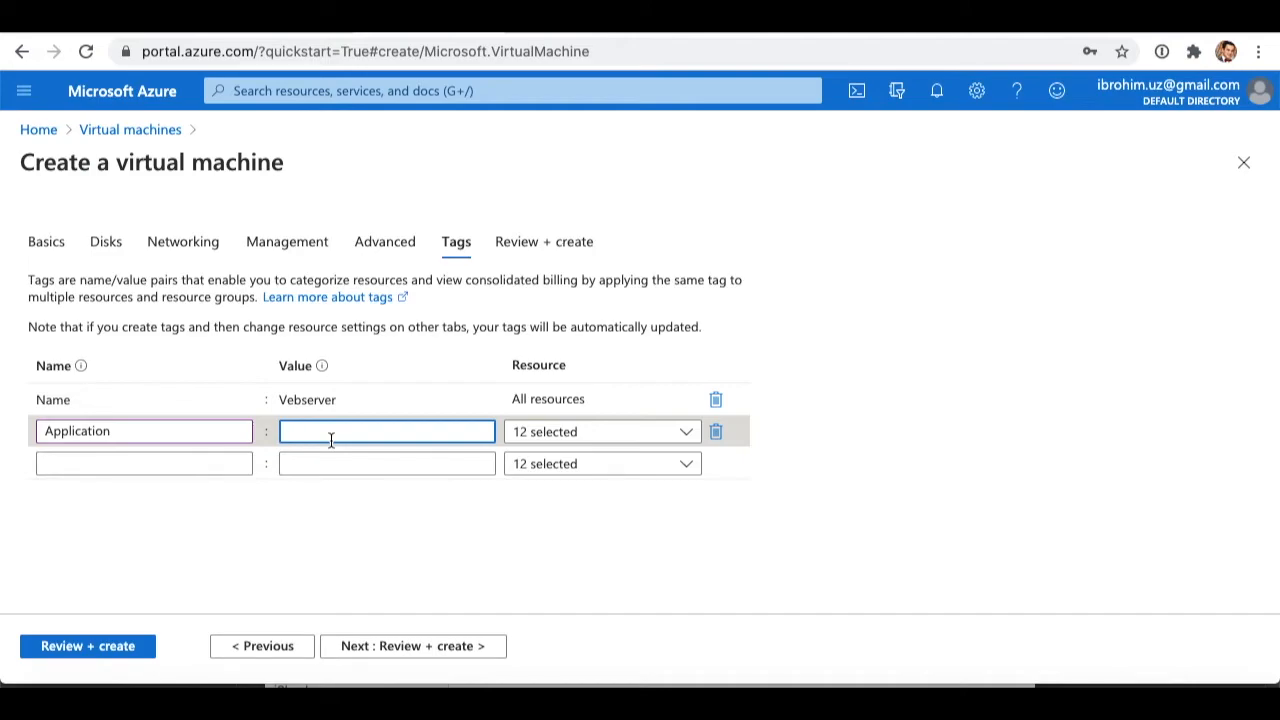
{"action": "type", "text": "Payroll"}
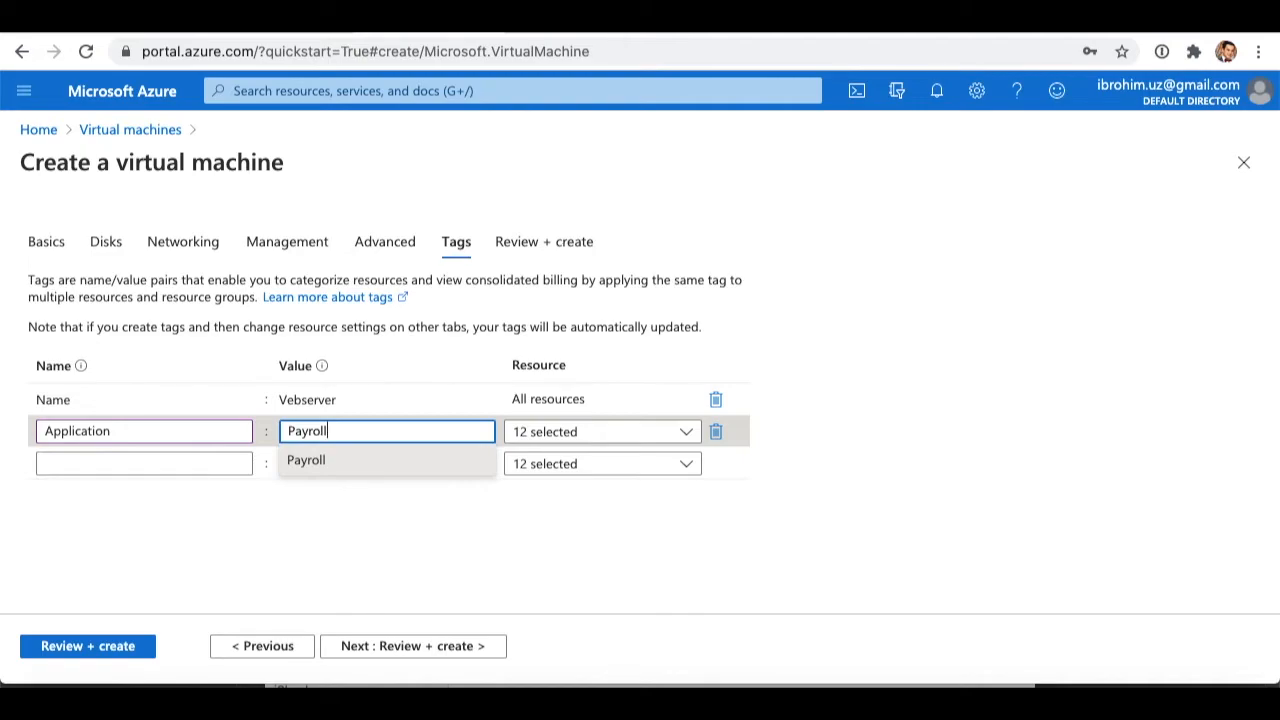
{"action": "left_click", "coordinate": [872, 537]}
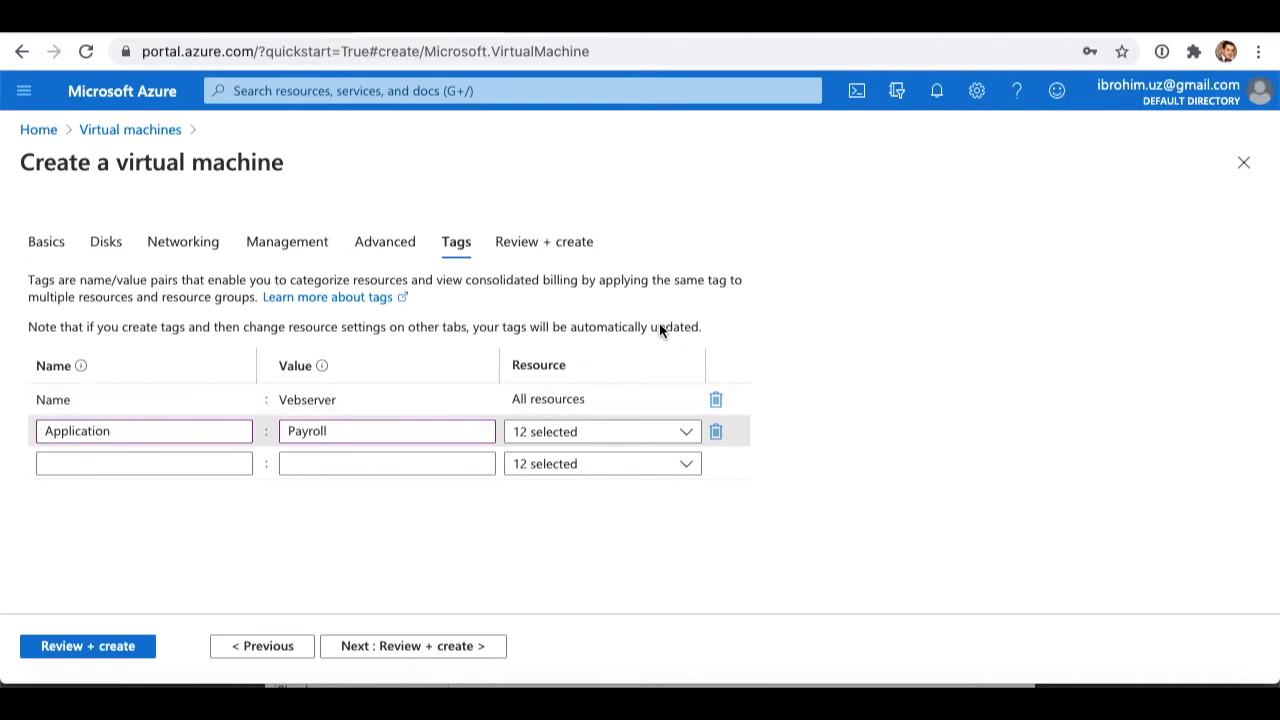
Validate the virtual machine configuration, review its product details and terms, and create the virtual machine.
{"action": "left_click", "coordinate": [569, 249]}
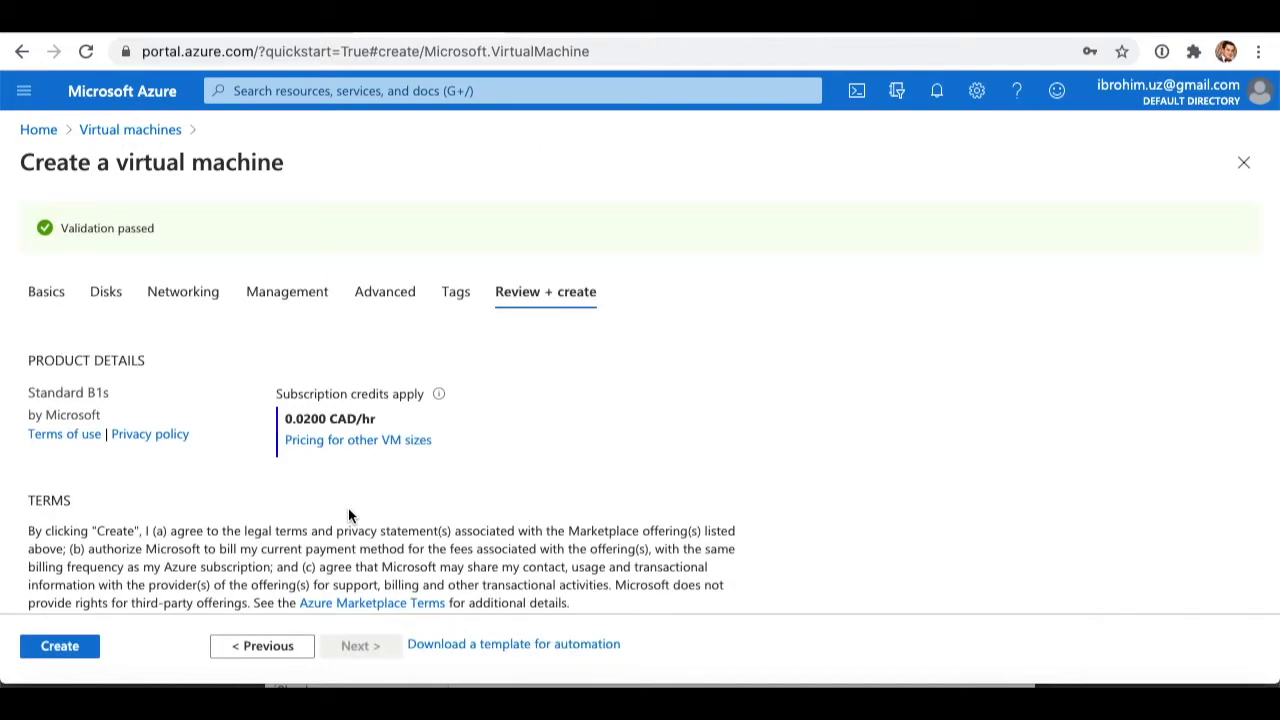
{"action": "left_click_drag", "start_coordinate": [165, 230], "coordinate": [60, 228]}
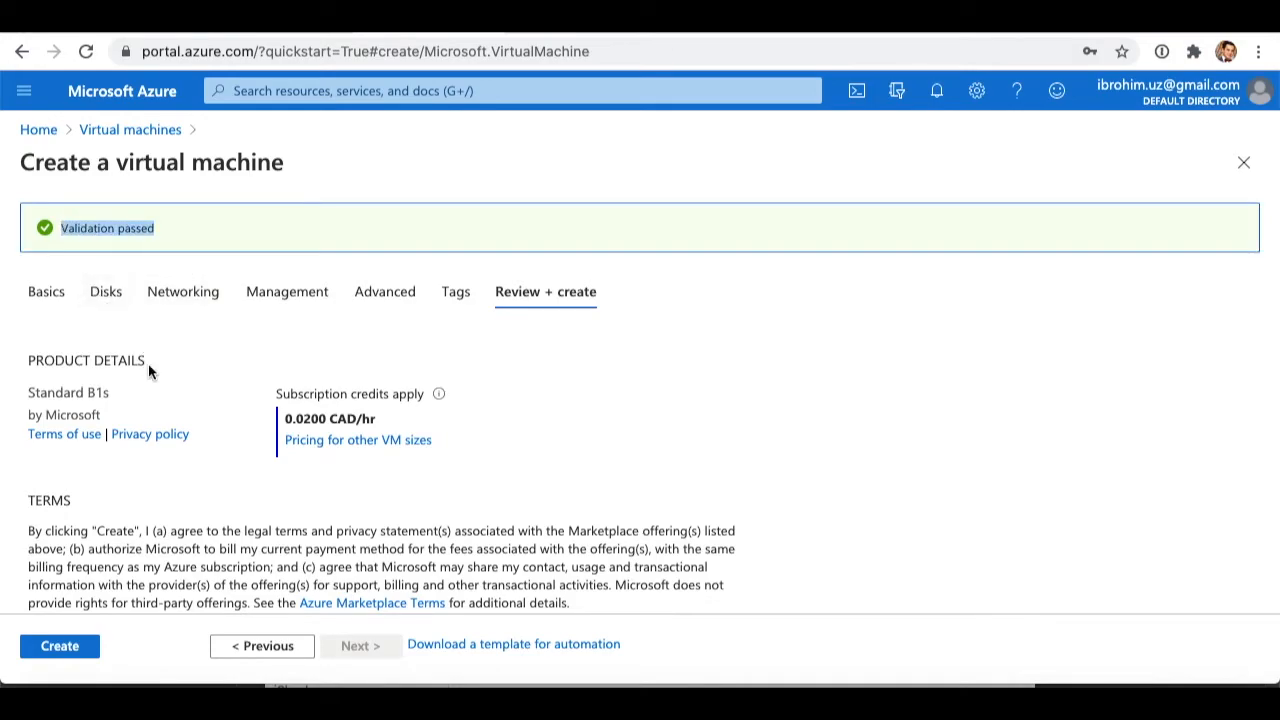
{"action": "scroll", "coordinate": [172, 447], "scroll_direction": "down", "scroll_amount": 1}
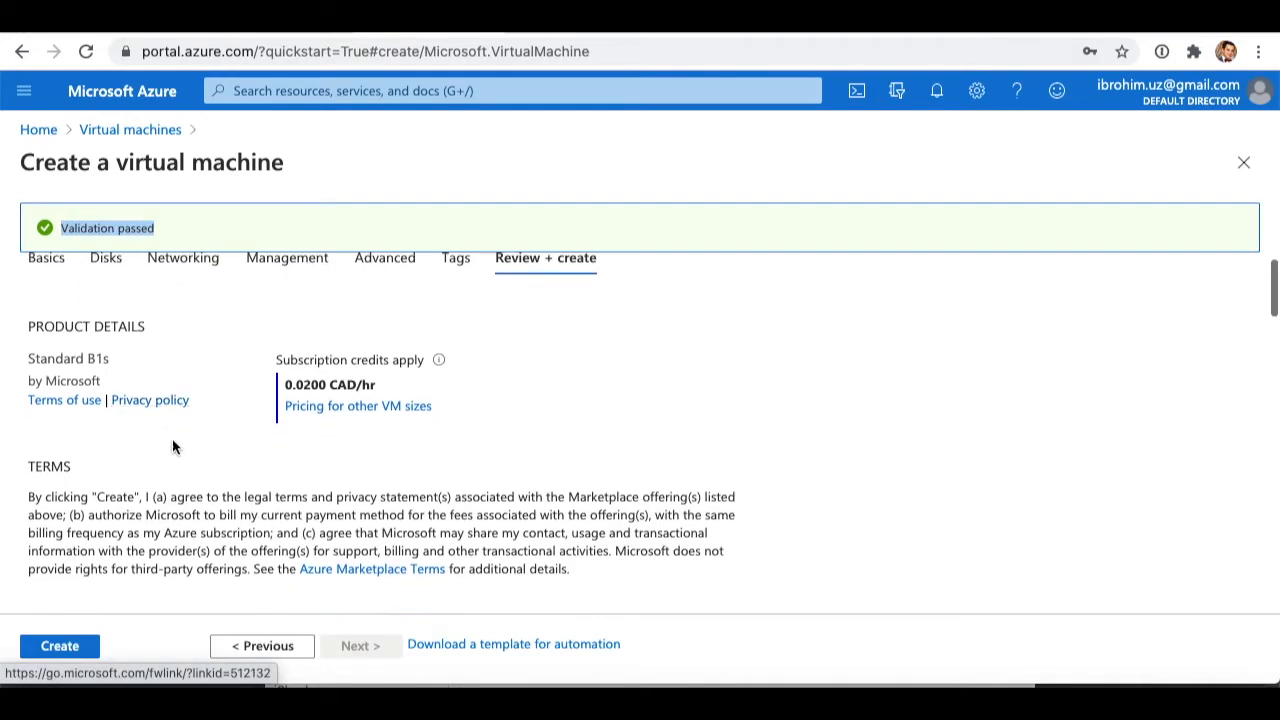
{"action": "left_click", "coordinate": [97, 650]}
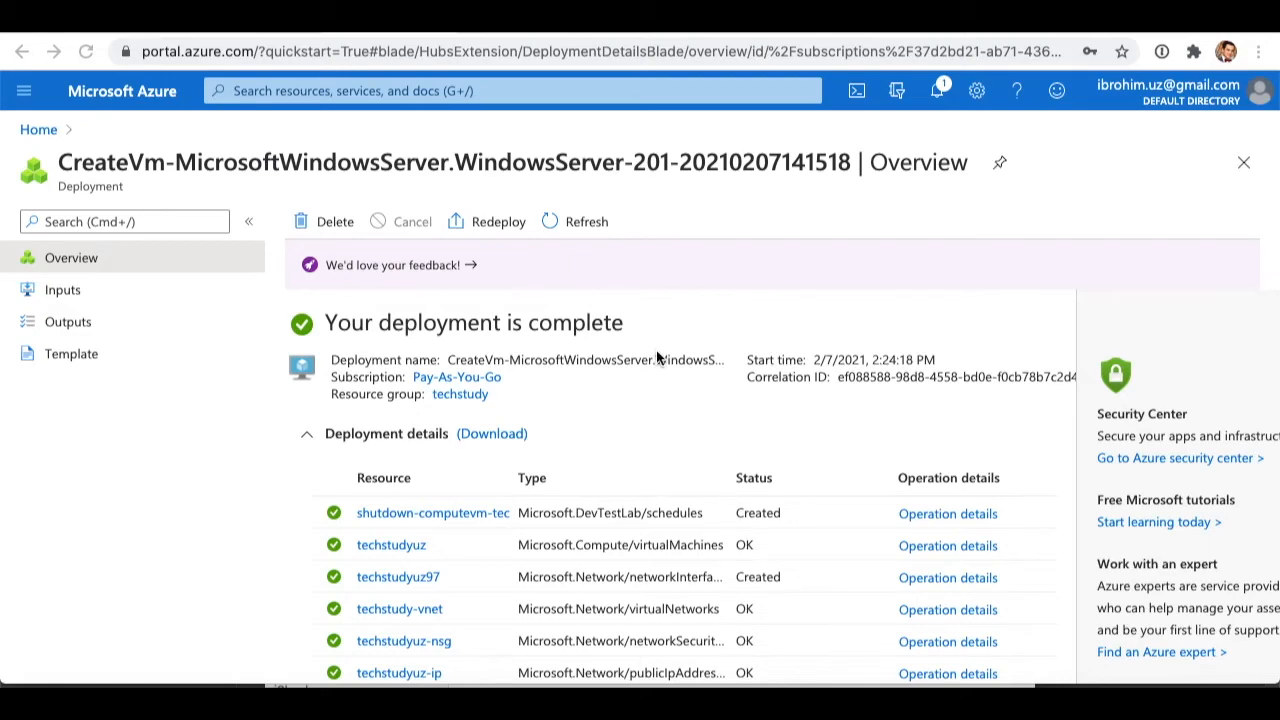
Examine the deployed resources, their types and statuses, and the suggested follow-up tasks on the deployment overview.
{"action": "scroll", "coordinate": [656, 355], "scroll_direction": "down", "scroll_amount": 1}
{"action": "scroll", "coordinate": [656, 355], "scroll_direction": "down", "scroll_amount": 3}
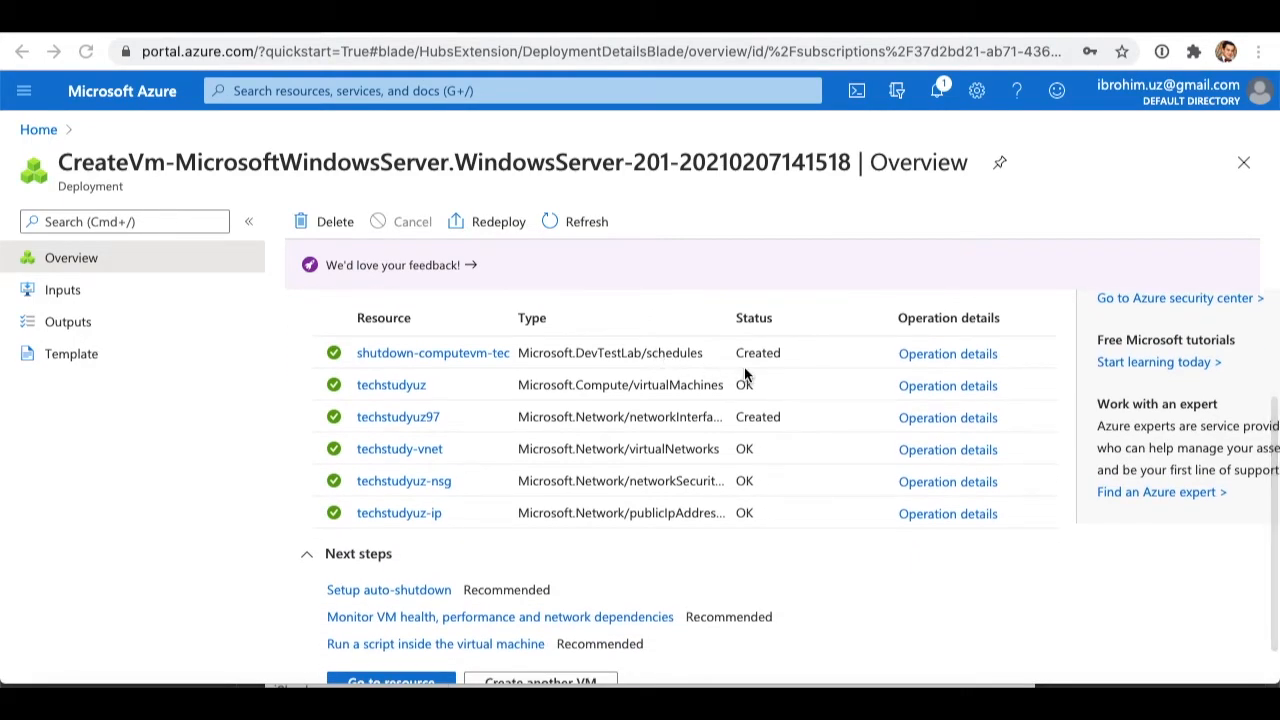
{"action": "scroll", "coordinate": [772, 370], "scroll_direction": "up", "scroll_amount": 1}
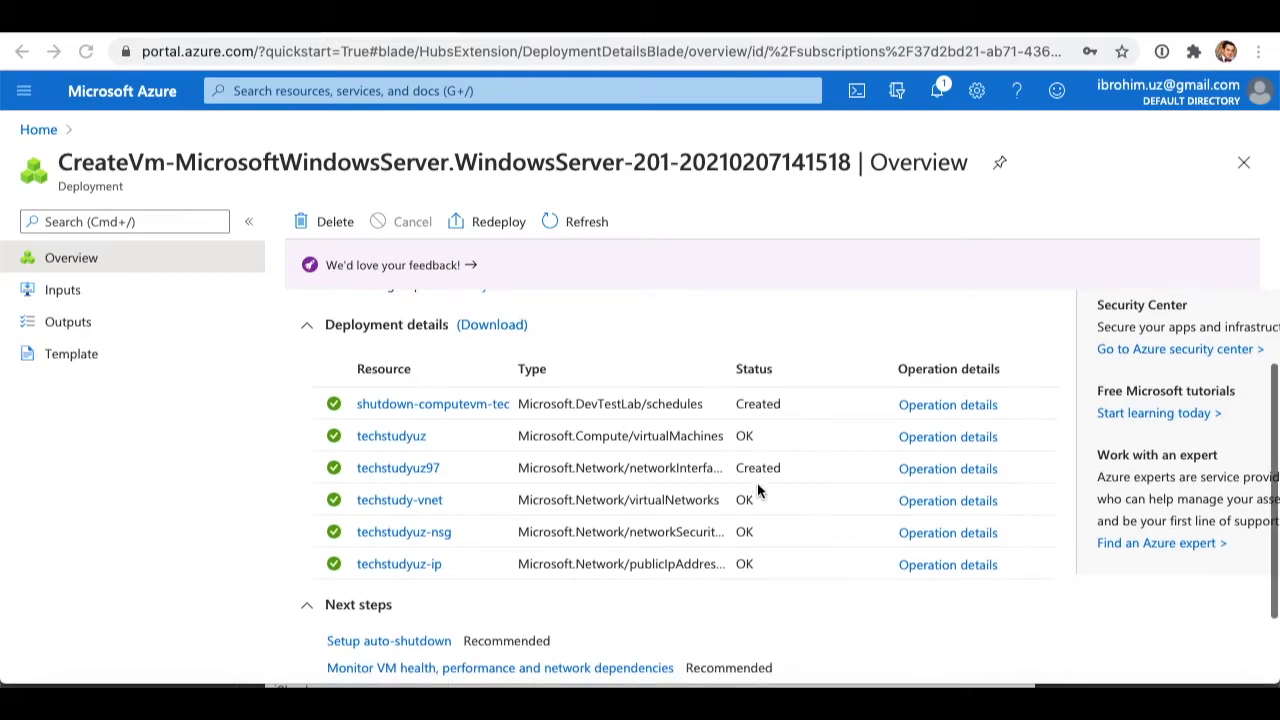
{"action": "scroll", "coordinate": [757, 482], "scroll_direction": "down", "scroll_amount": 1}
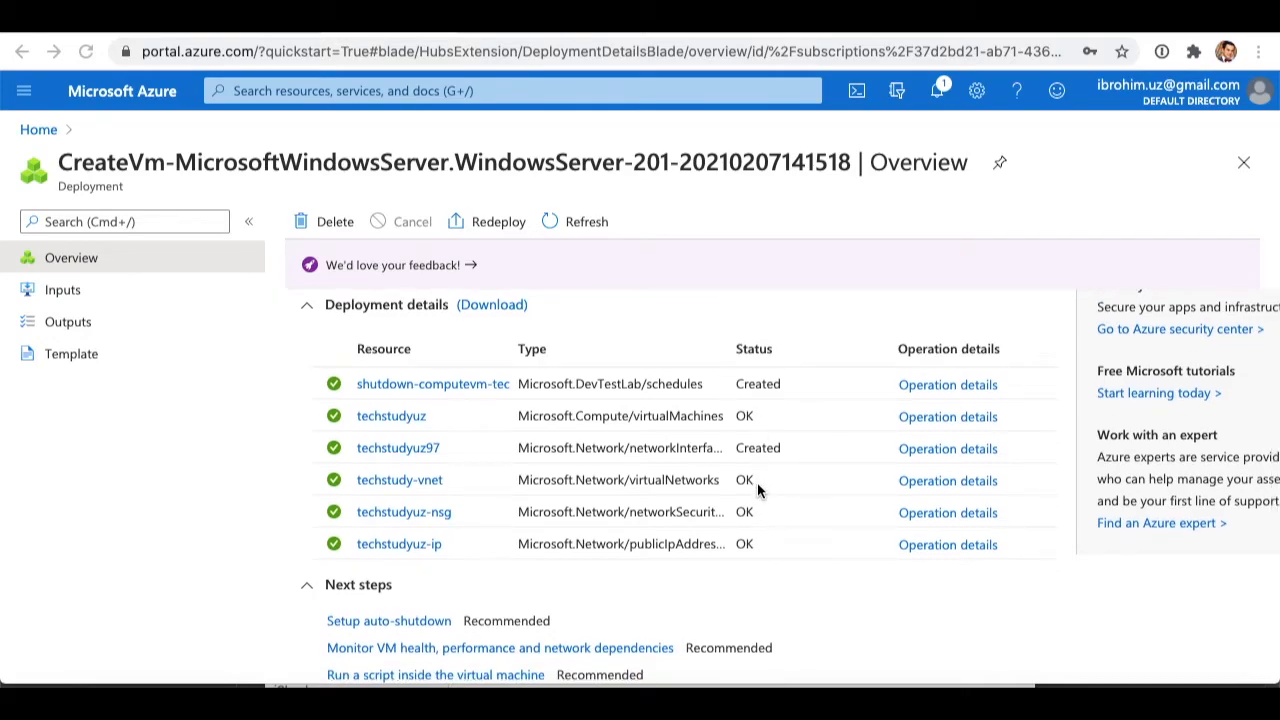
{"action": "scroll", "coordinate": [731, 537], "scroll_direction": "up", "scroll_amount": 1}
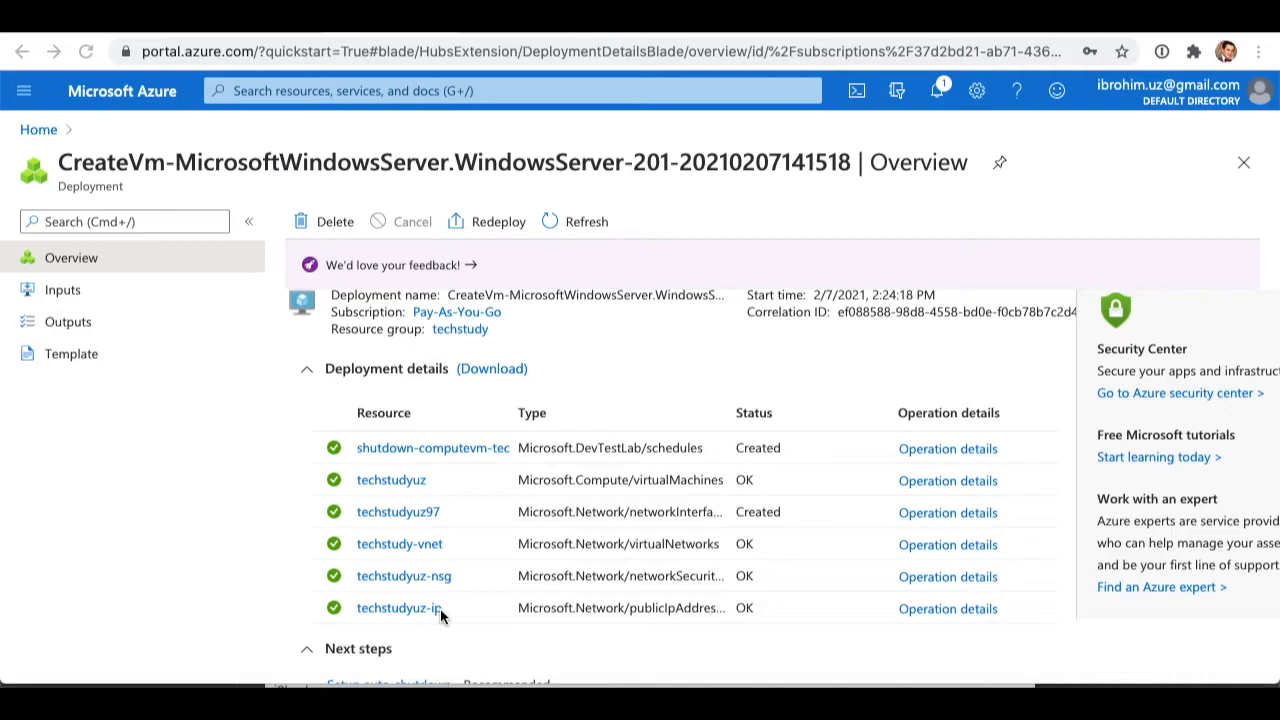
{"action": "scroll", "coordinate": [440, 610], "scroll_direction": "down", "scroll_amount": 2}
{"action": "scroll", "coordinate": [440, 610], "scroll_direction": "up", "scroll_amount": 3}
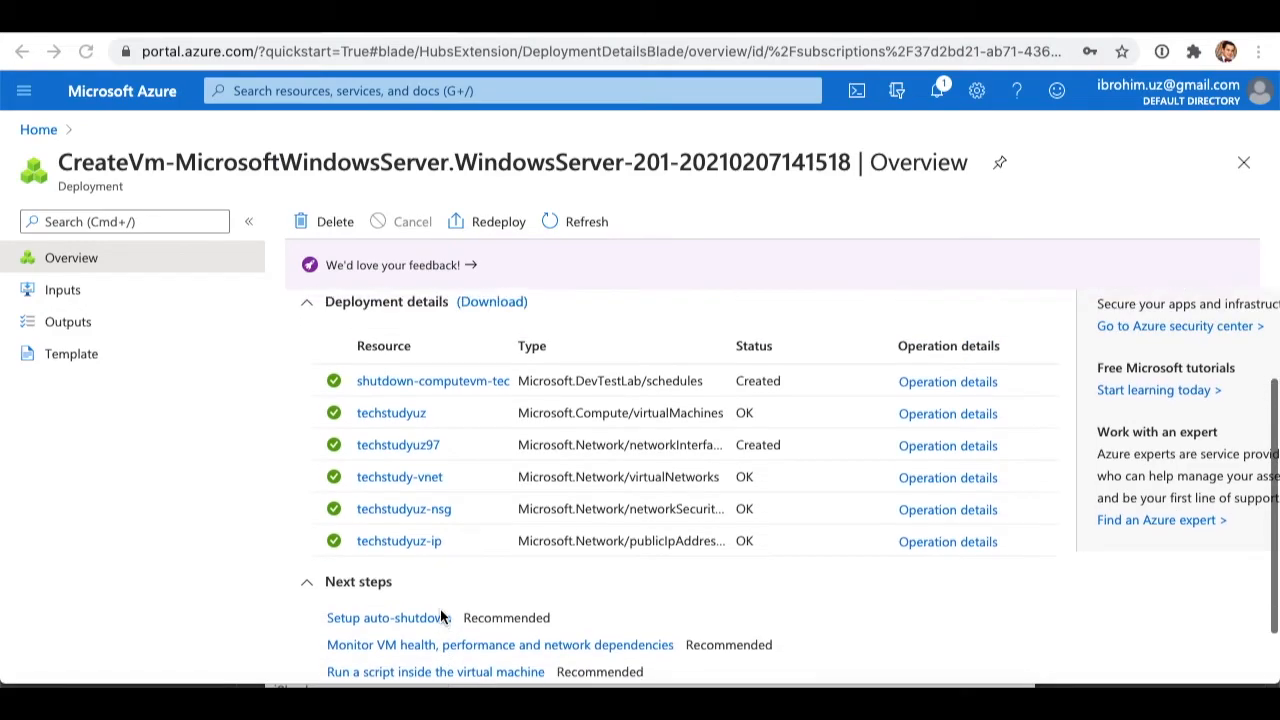
{"action": "scroll", "coordinate": [443, 616], "scroll_direction": "up", "scroll_amount": 1}
{"action": "scroll", "coordinate": [905, 596], "scroll_direction": "down", "scroll_amount": 1}
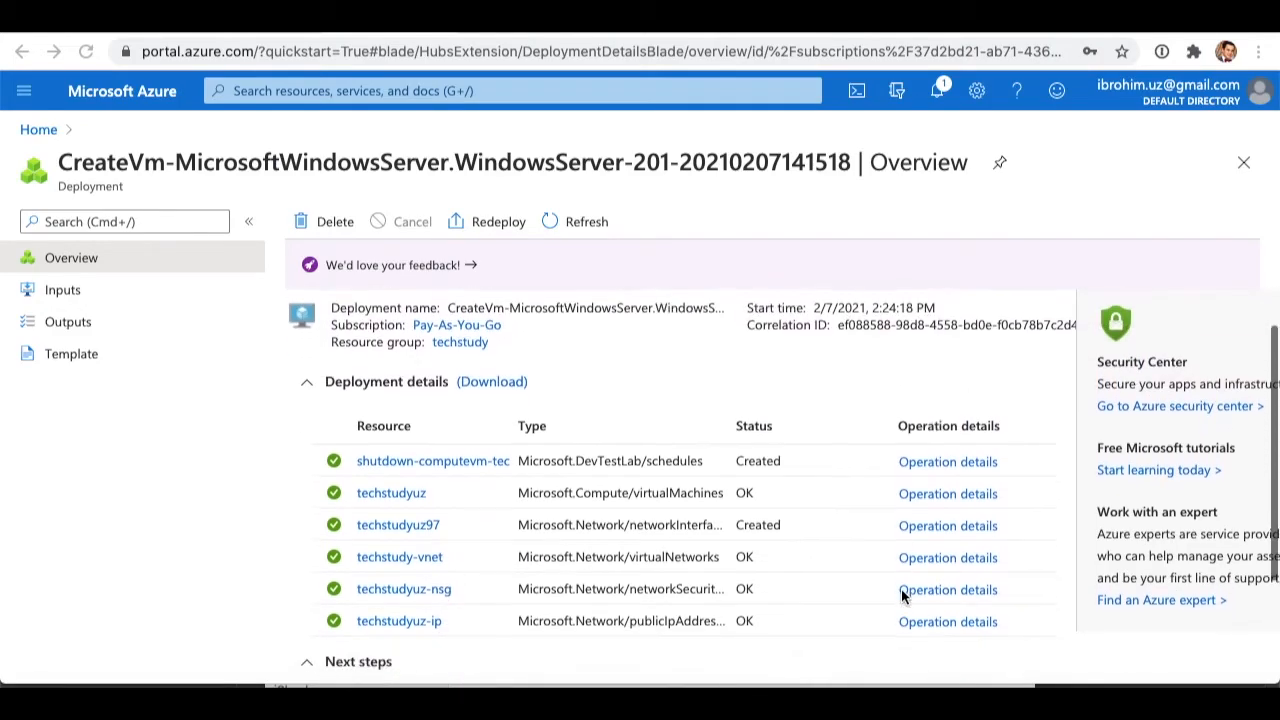
Open the operation details of the techstudy-vnet virtual network and return to the deployment's resource list.
{"action": "left_click", "coordinate": [942, 556]}
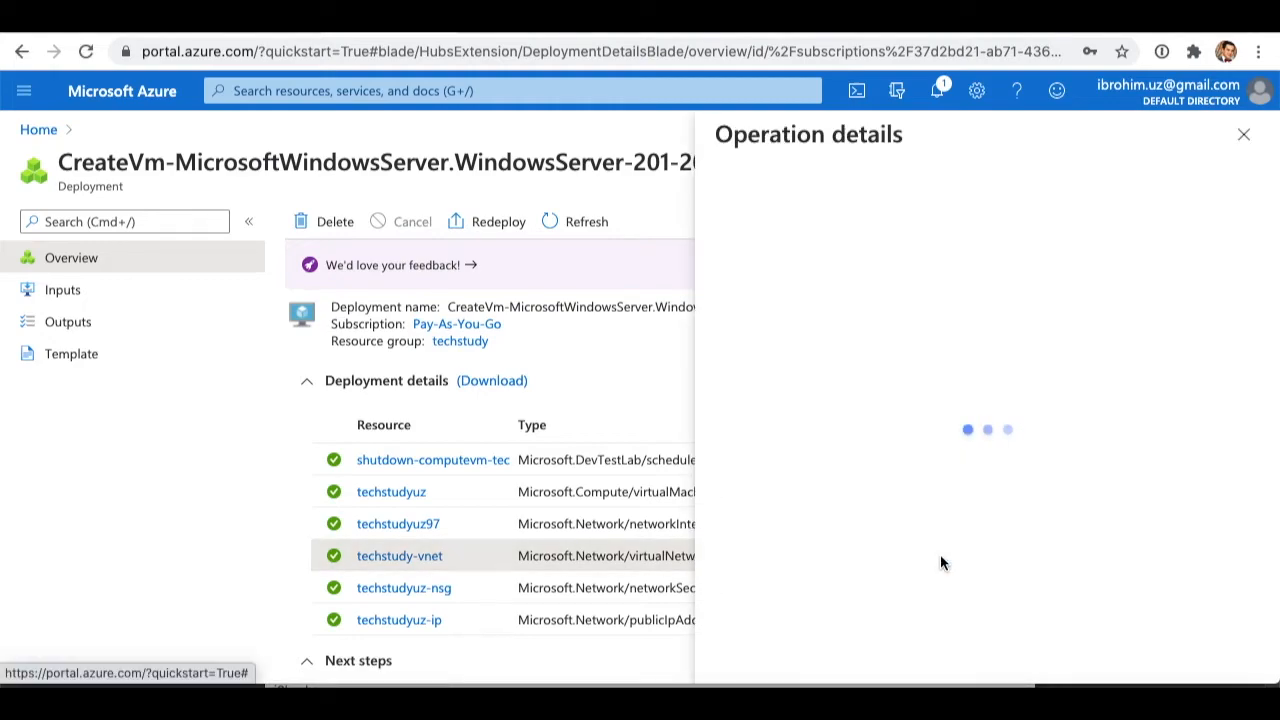
{"action": "left_click", "coordinate": [1245, 137]}
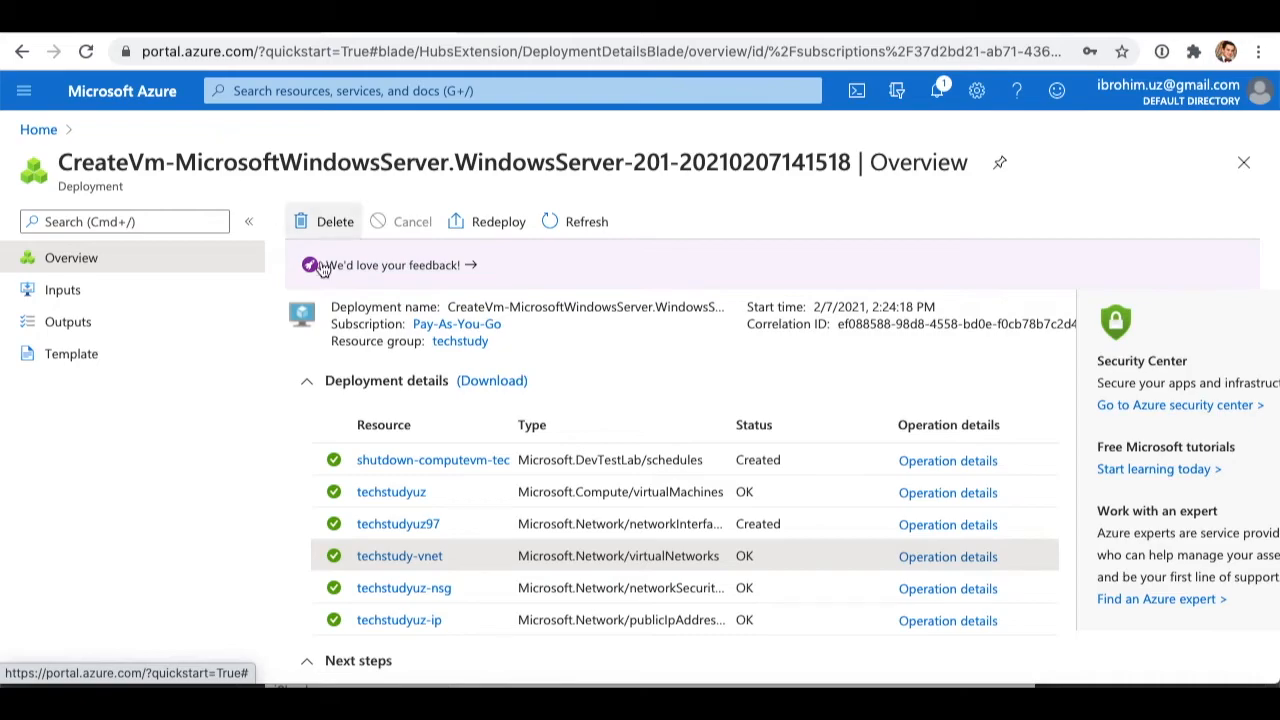
{"action": "scroll", "coordinate": [609, 538], "scroll_direction": "down", "scroll_amount": 1}
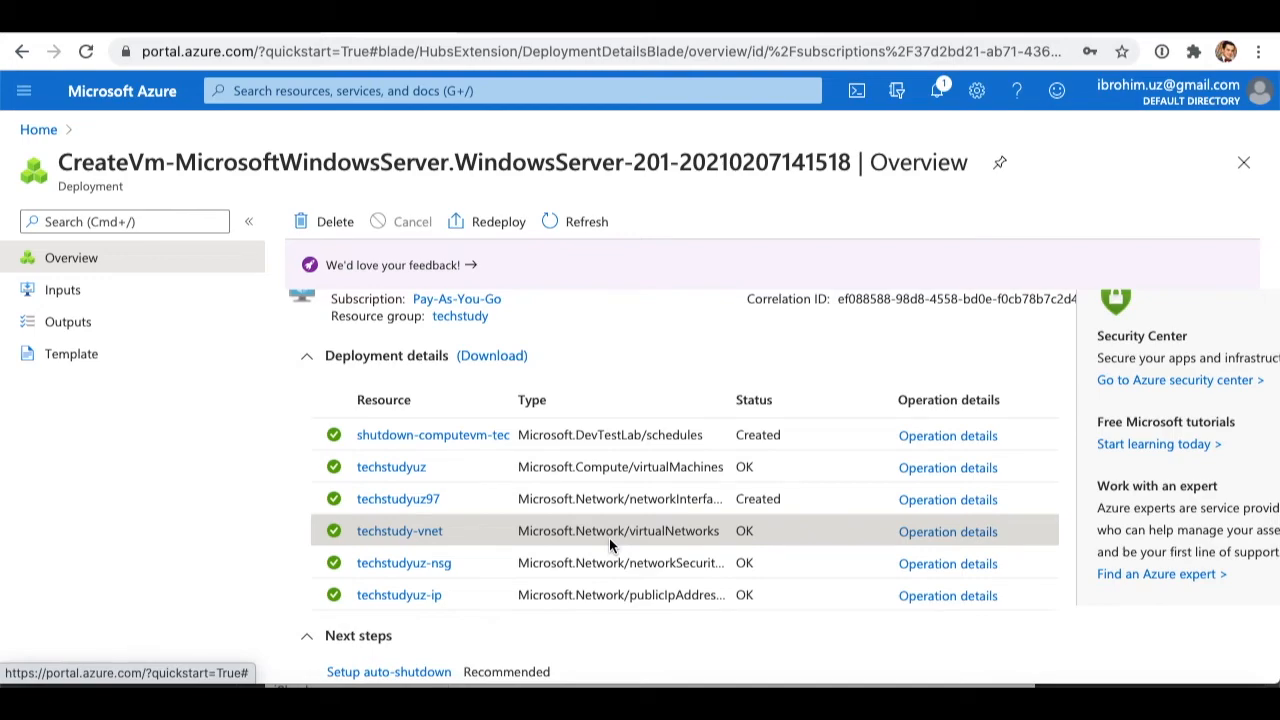
Return to the portal home and open the techstudy resource group from the resource groups list.
{"action": "left_click", "coordinate": [143, 92]}
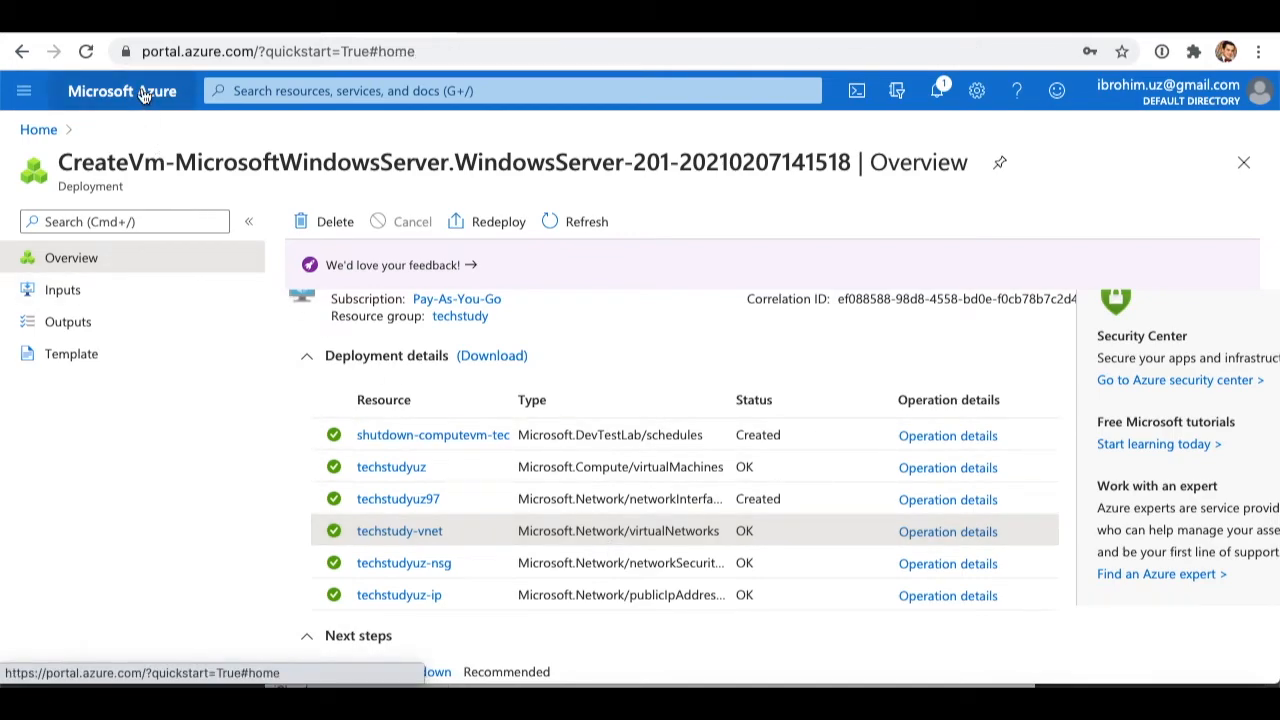
{"action": "left_click", "coordinate": [465, 217]}
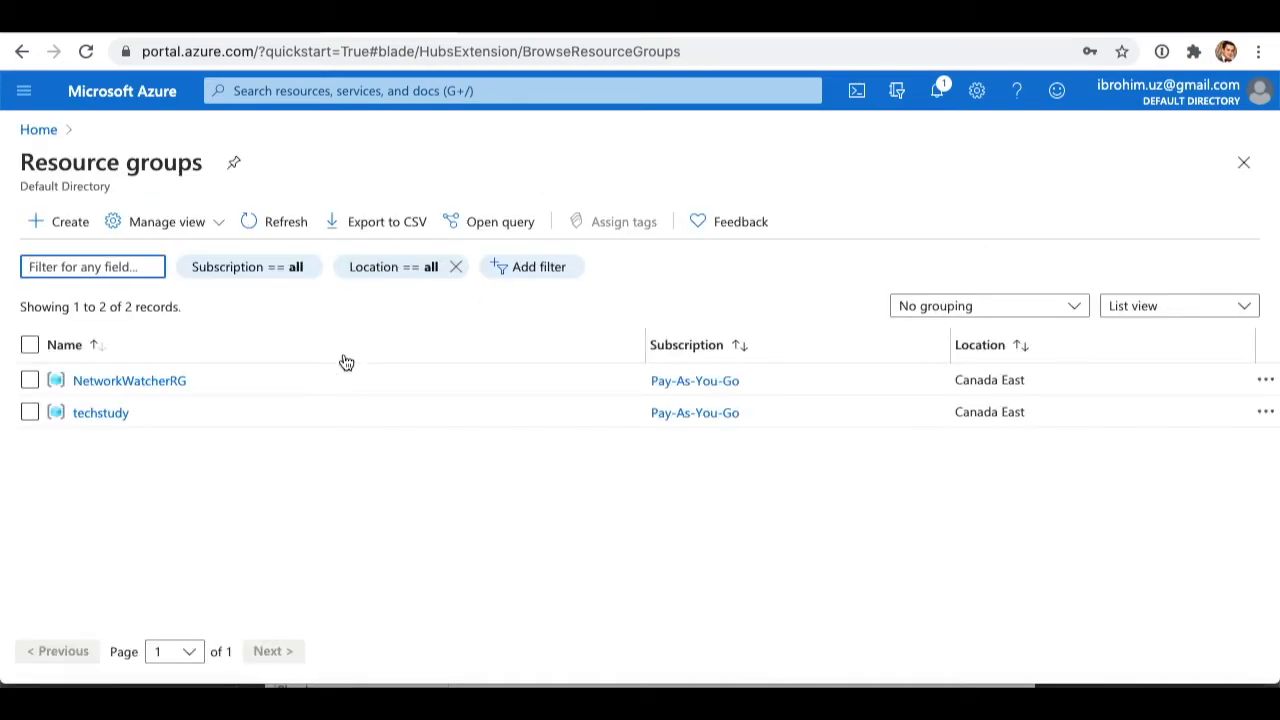
{"action": "left_click", "coordinate": [101, 414]}
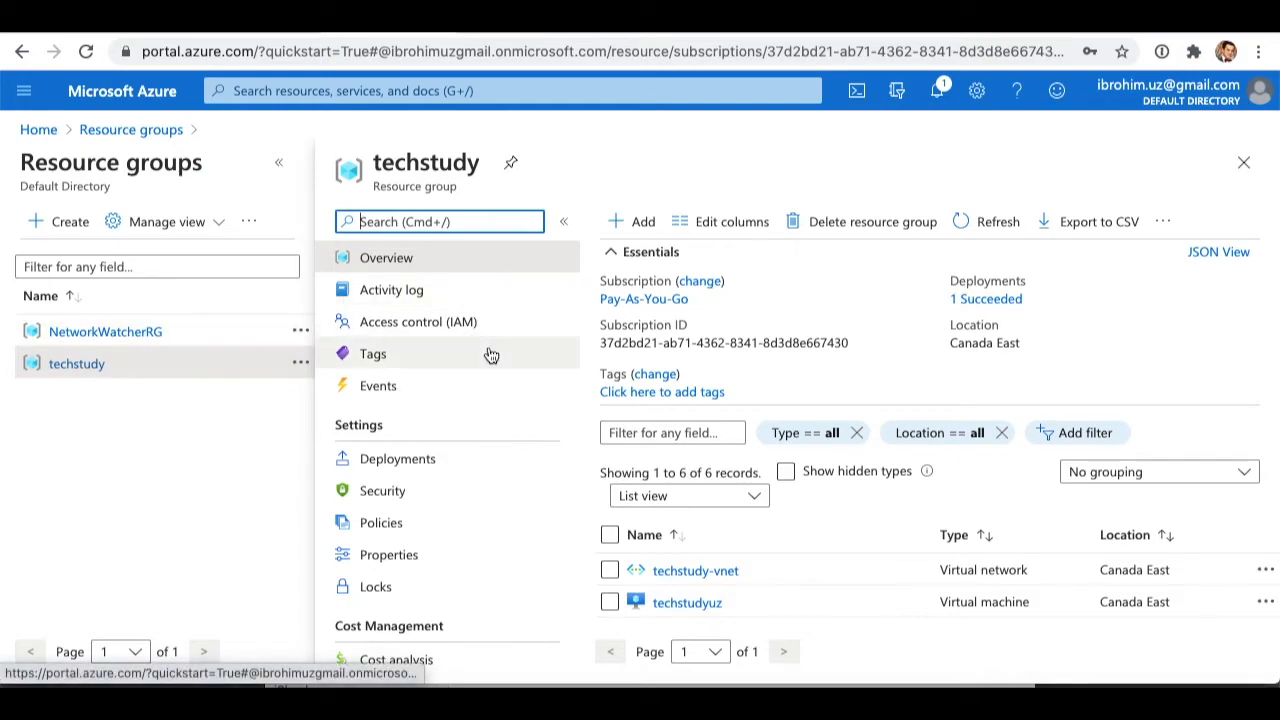
Examine the names, types and locations of all resources in the techstudy resource group.
{"action": "scroll", "coordinate": [489, 354], "scroll_direction": "down", "scroll_amount": 1}
{"action": "scroll", "coordinate": [491, 354], "scroll_direction": "down", "scroll_amount": 2}
{"action": "scroll", "coordinate": [491, 354], "scroll_direction": "up", "scroll_amount": 2}
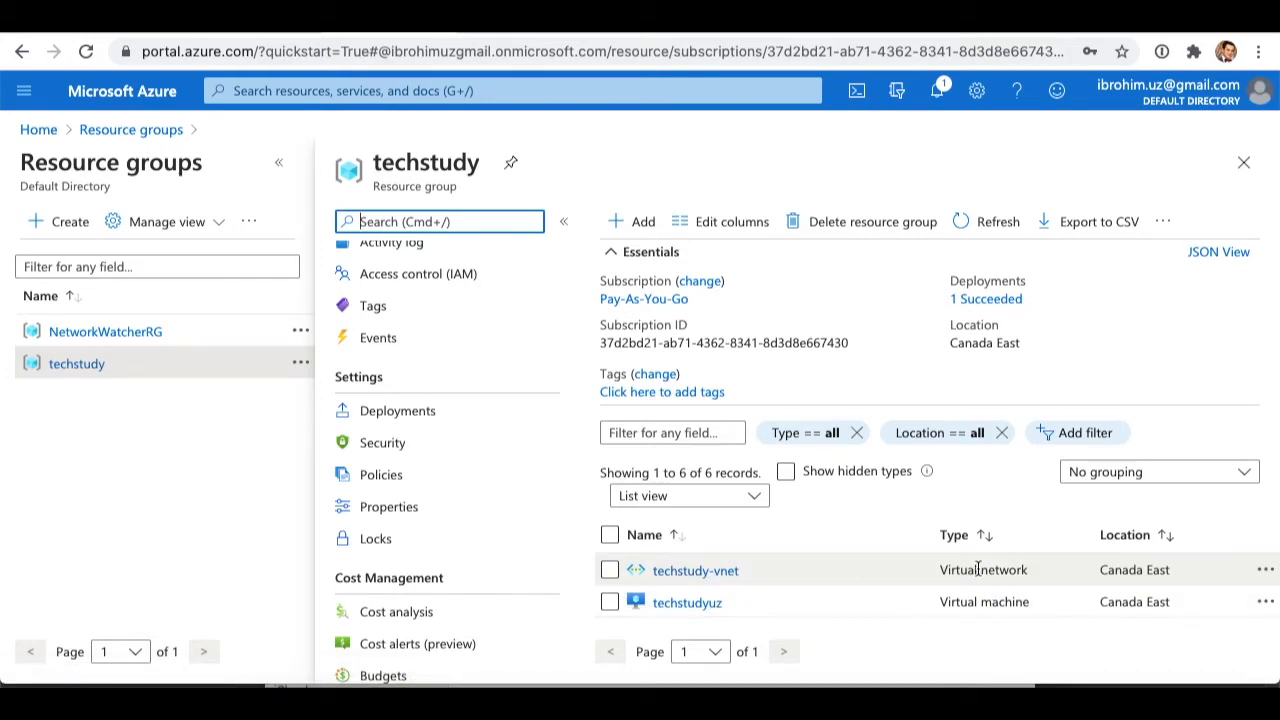
{"action": "scroll", "coordinate": [1020, 594], "scroll_direction": "down", "scroll_amount": 2}
{"action": "scroll", "coordinate": [990, 592], "scroll_direction": "up", "scroll_amount": 2}
{"action": "scroll", "coordinate": [1100, 590], "scroll_direction": "down", "scroll_amount": 3}
{"action": "scroll", "coordinate": [1094, 560], "scroll_direction": "up", "scroll_amount": 2}
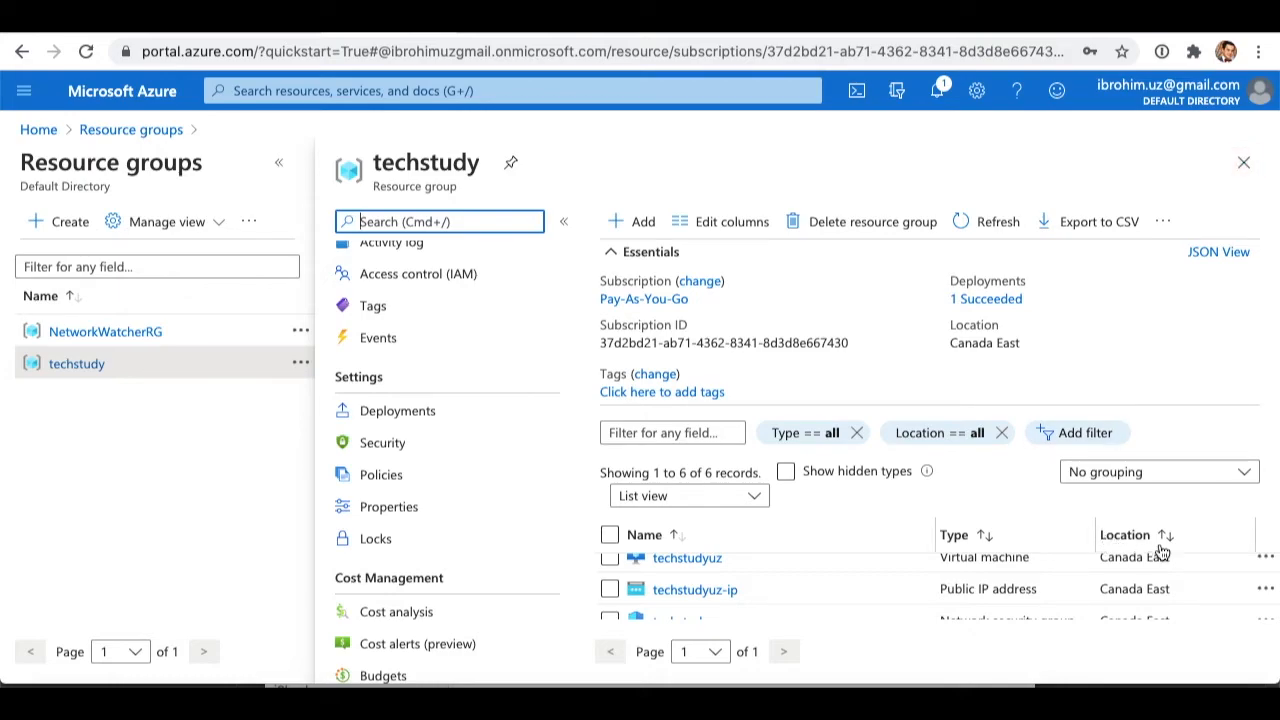
{"action": "scroll", "coordinate": [900, 568], "scroll_direction": "down", "scroll_amount": 3}
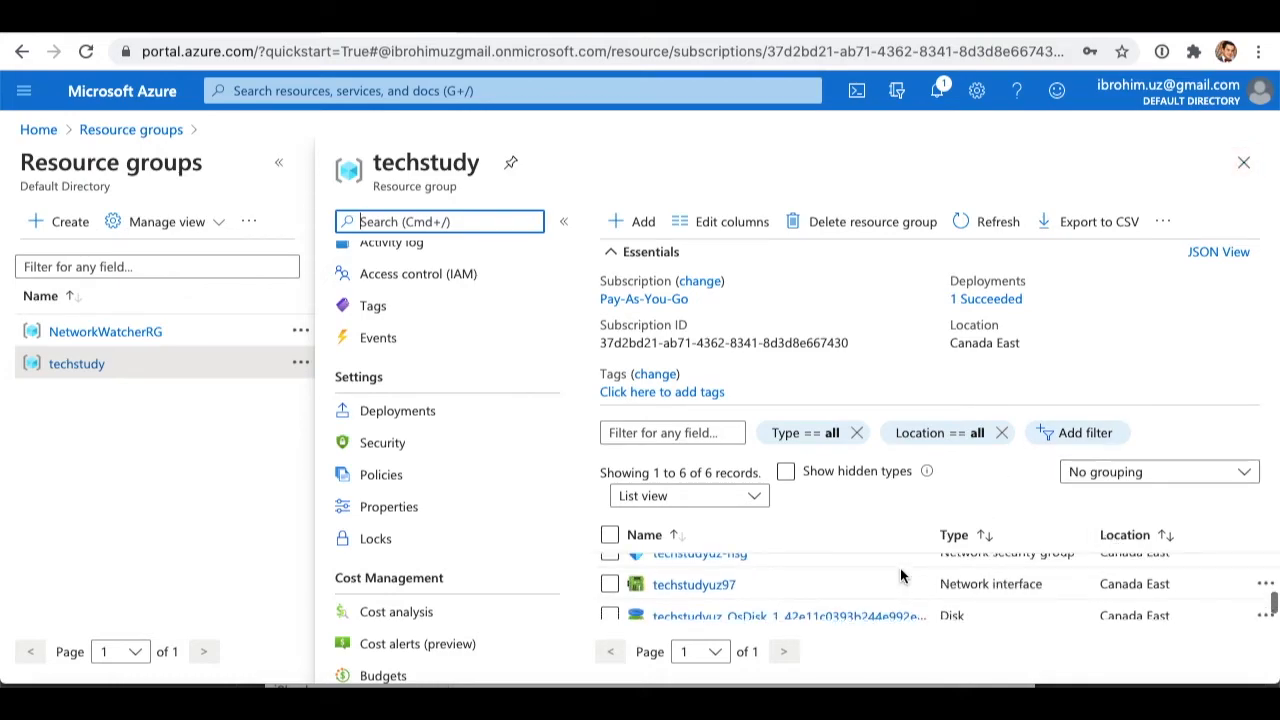
{"action": "scroll", "coordinate": [900, 568], "scroll_direction": "up", "scroll_amount": 5}
{"action": "scroll", "coordinate": [951, 579], "scroll_direction": "down", "scroll_amount": 1}
{"action": "scroll", "coordinate": [951, 579], "scroll_direction": "up", "scroll_amount": 1}
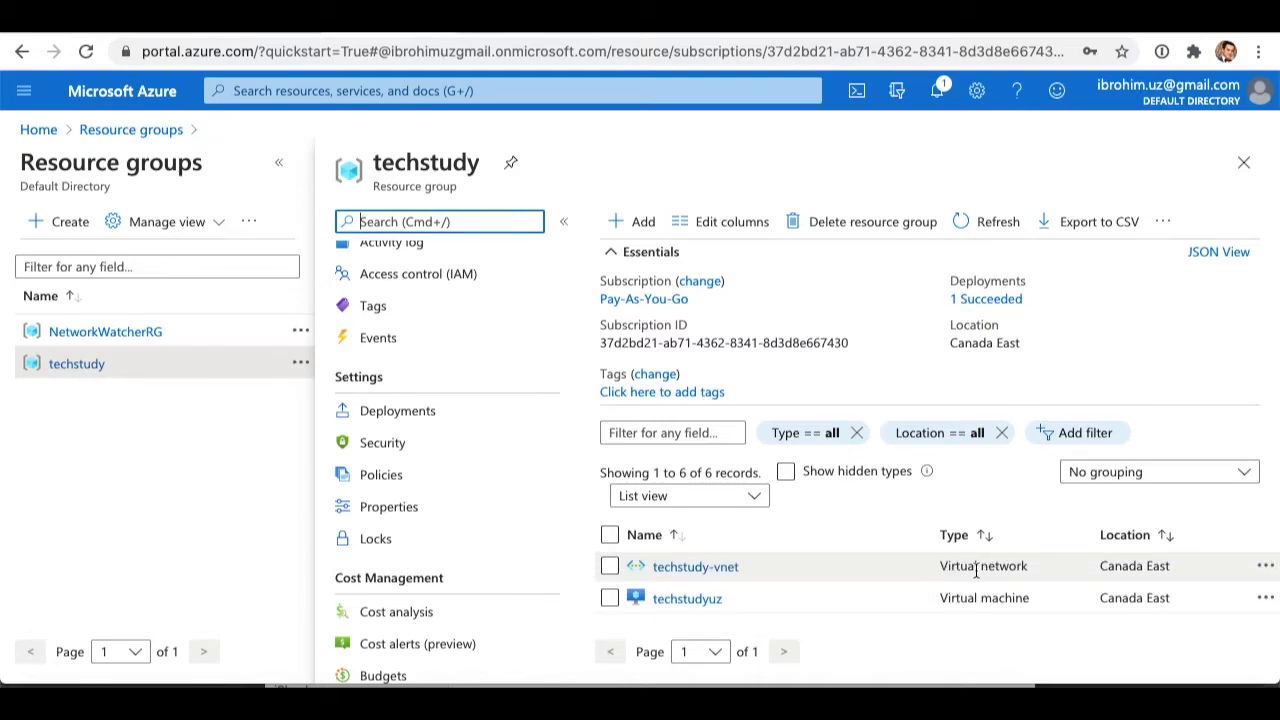
{"action": "scroll", "coordinate": [966, 597], "scroll_direction": "down", "scroll_amount": 1}
{"action": "scroll", "coordinate": [944, 602], "scroll_direction": "down", "scroll_amount": 1}
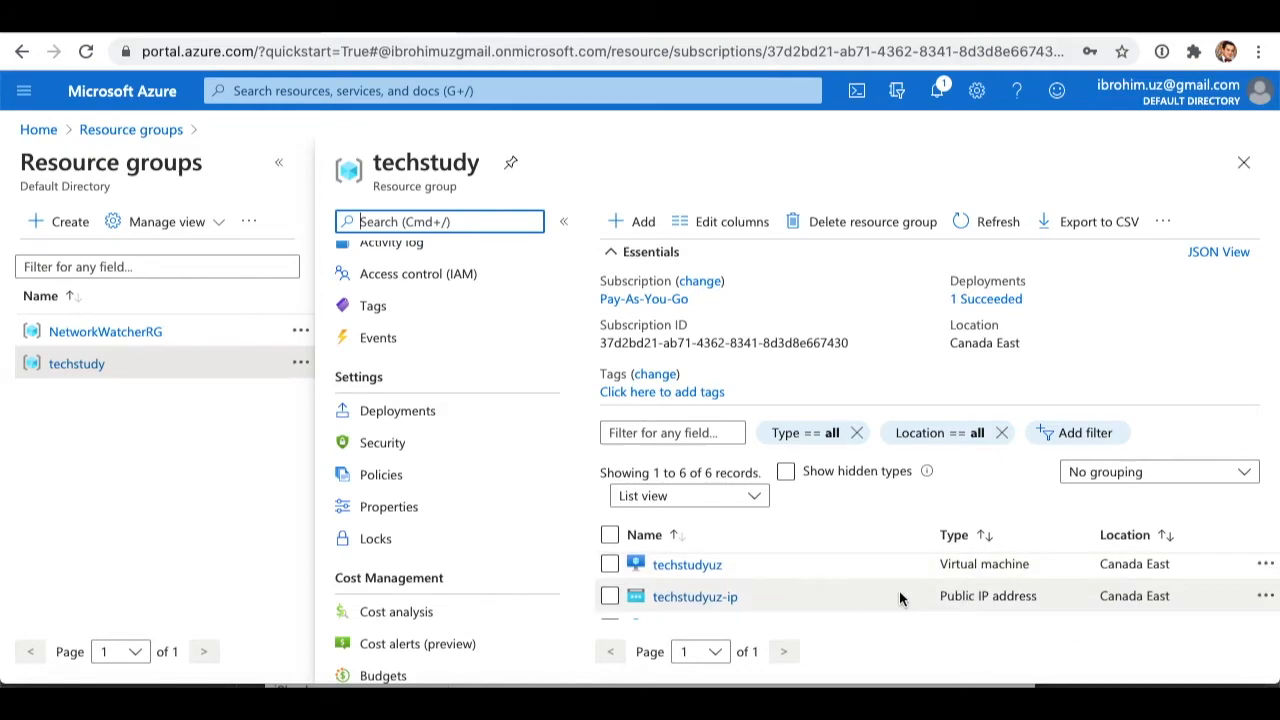
{"action": "scroll", "coordinate": [921, 596], "scroll_direction": "down", "scroll_amount": 2}
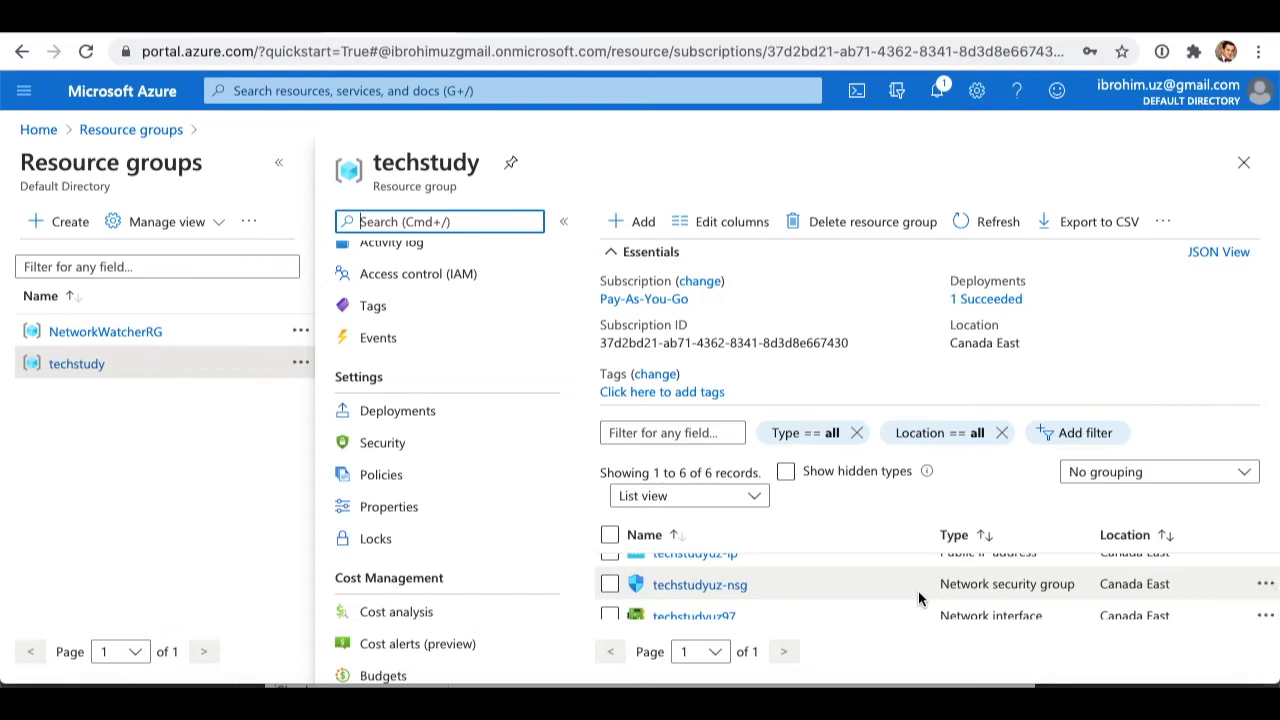
{"action": "scroll", "coordinate": [918, 591], "scroll_direction": "down", "scroll_amount": 1}
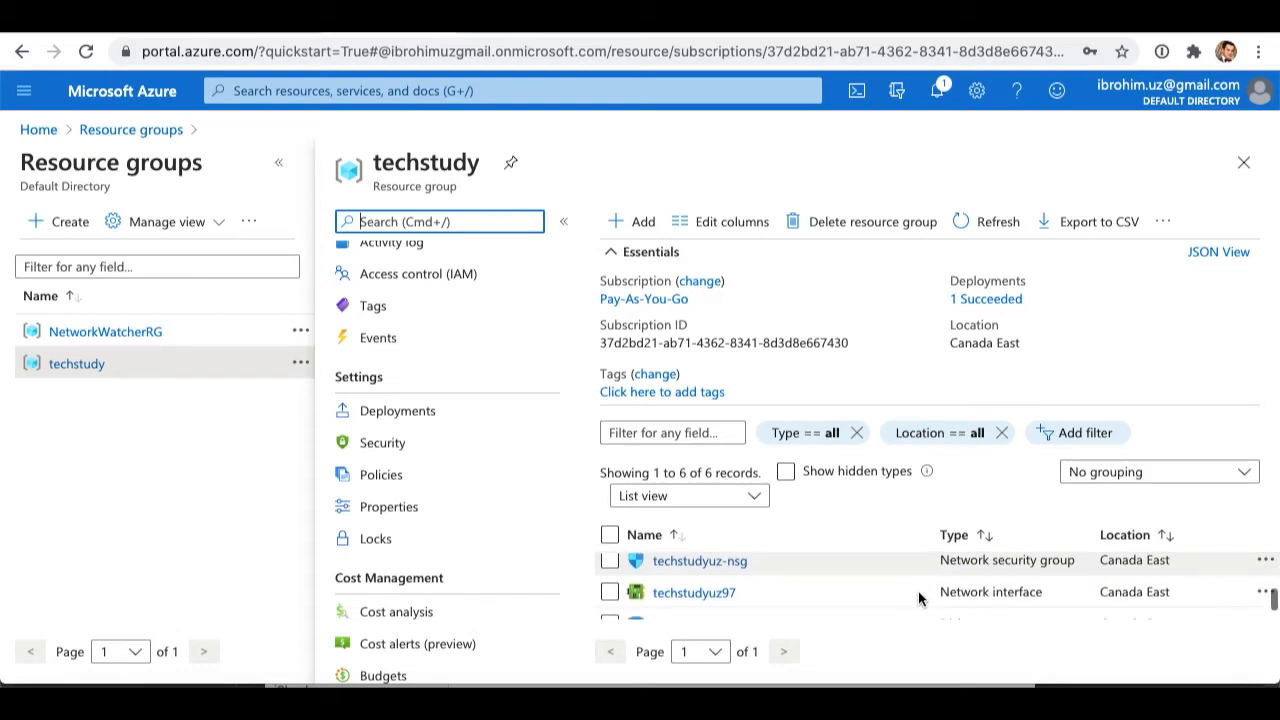
{"action": "scroll", "coordinate": [919, 598], "scroll_direction": "down", "scroll_amount": 1}
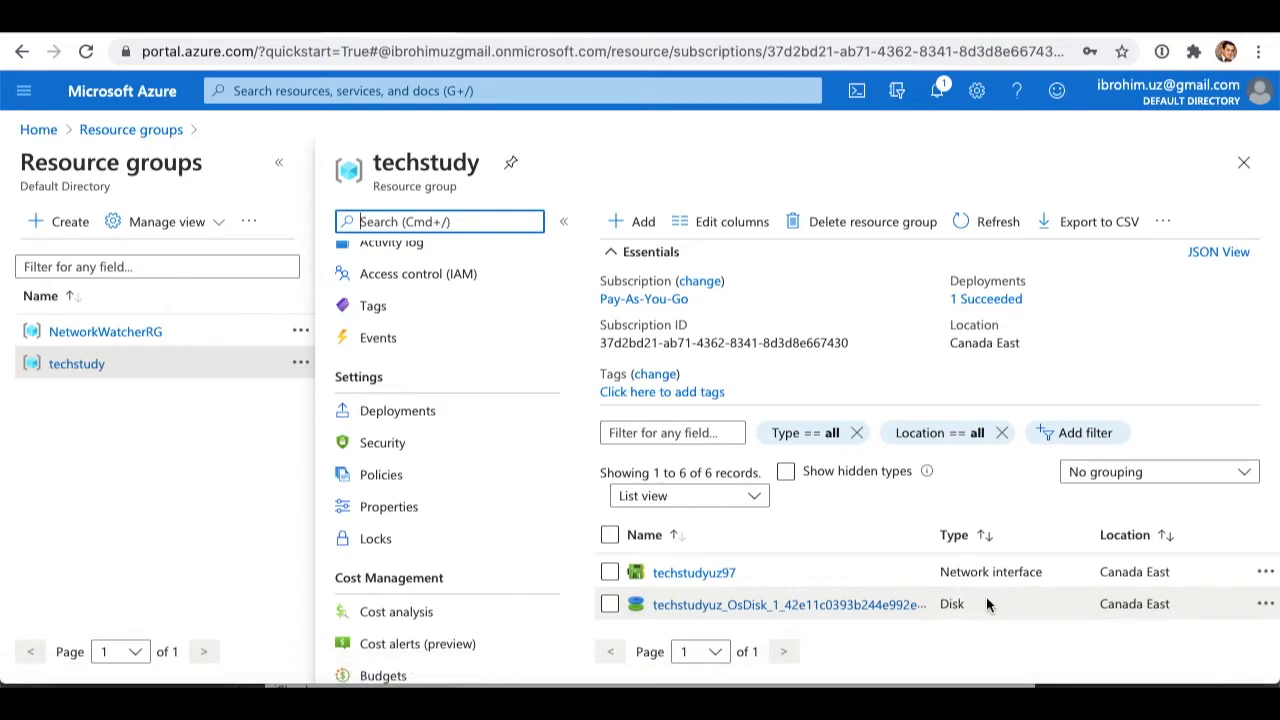
{"action": "scroll", "coordinate": [1037, 600], "scroll_direction": "up", "scroll_amount": 4}
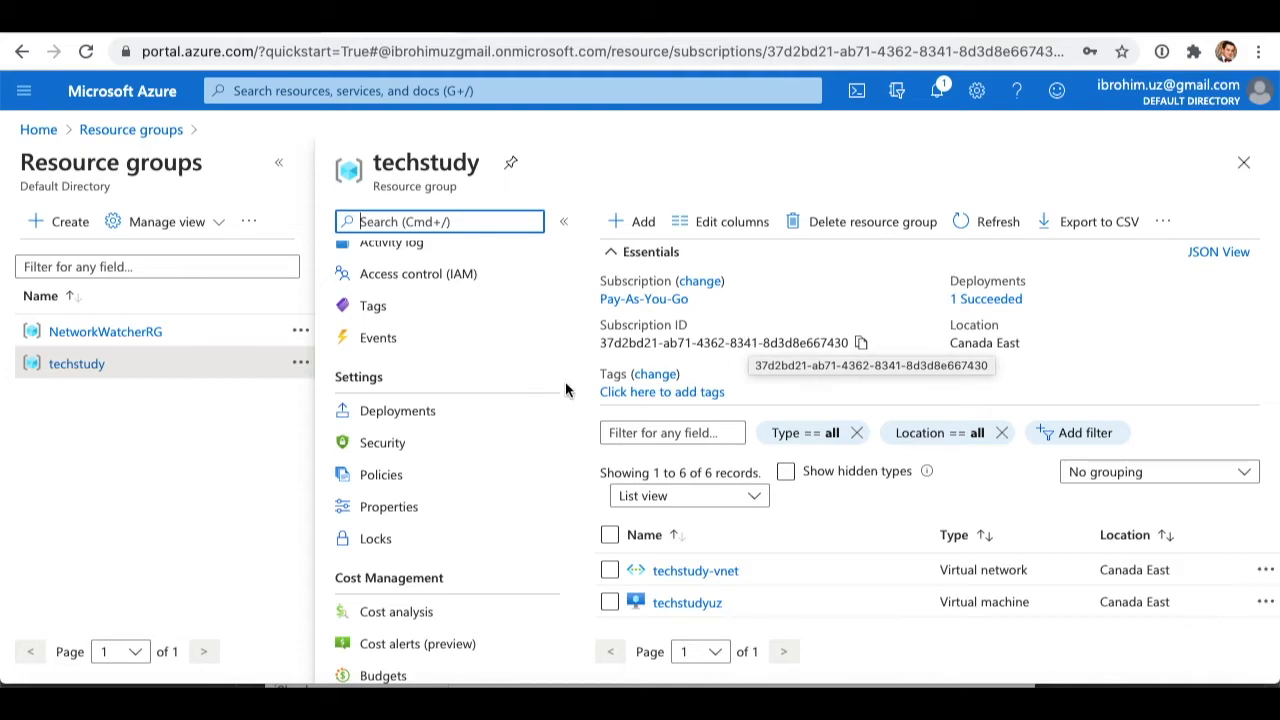
{"action": "scroll", "coordinate": [460, 517], "scroll_direction": "down", "scroll_amount": 4}
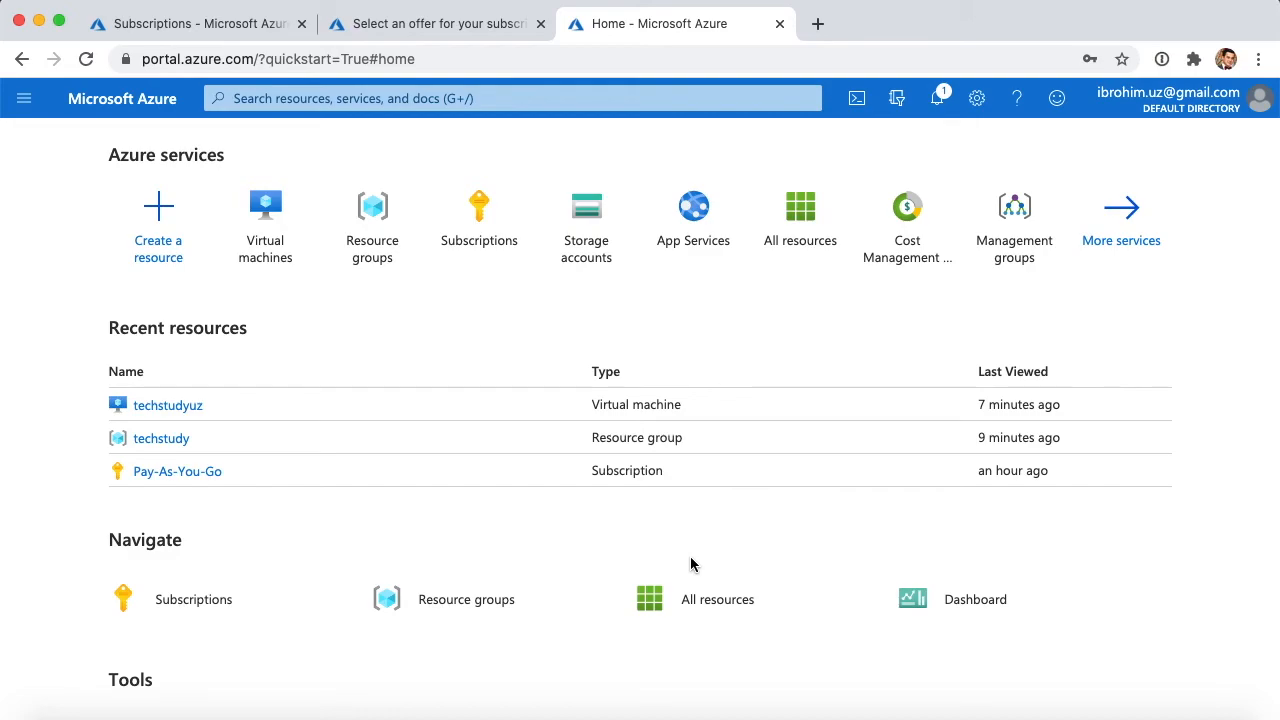
Open the techstudyuz virtual machine from the virtual machines list and review its essentials and properties.
{"action": "left_click", "coordinate": [266, 238]}
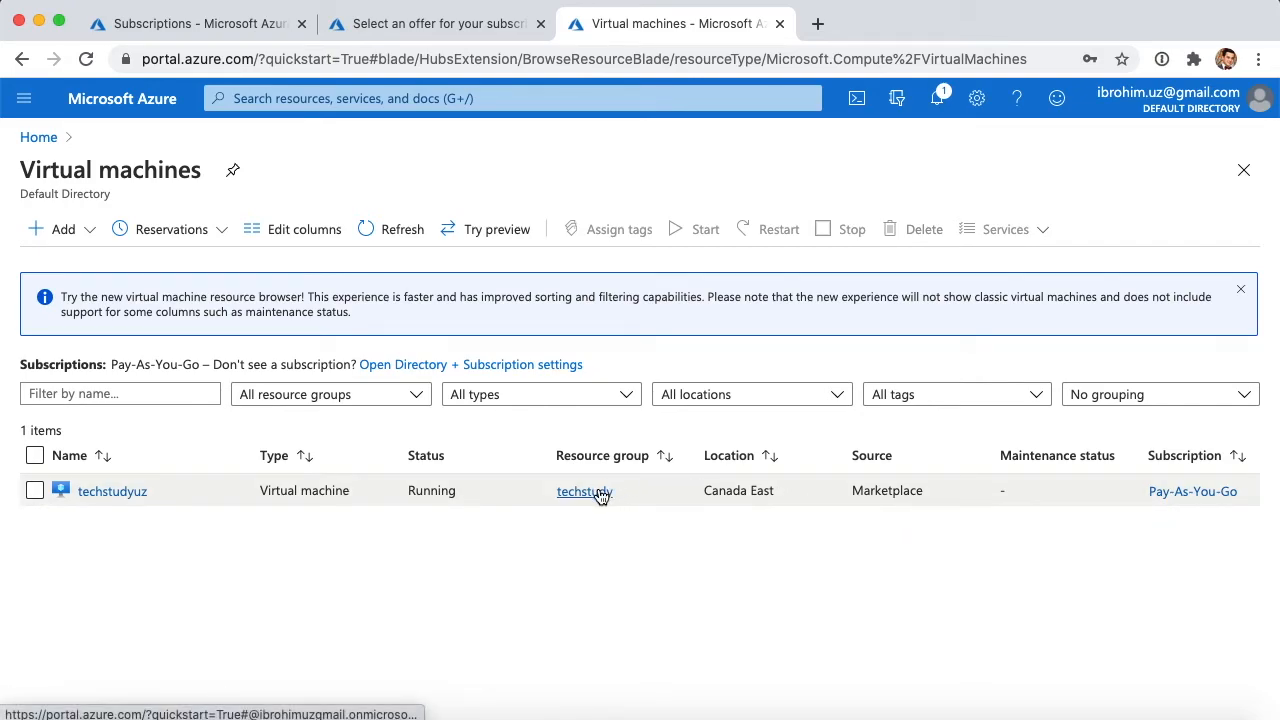
{"action": "left_click", "coordinate": [112, 492]}
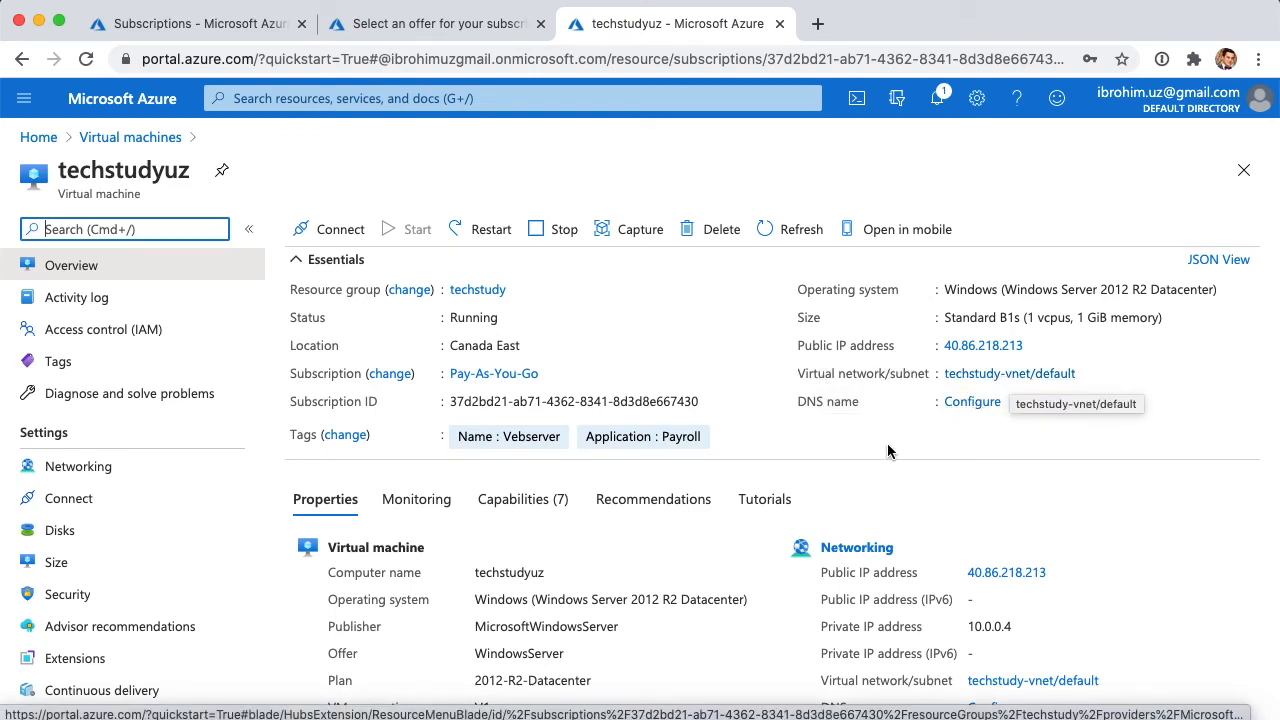
{"action": "scroll", "coordinate": [812, 492], "scroll_direction": "down", "scroll_amount": 3}
{"action": "scroll", "coordinate": [812, 492], "scroll_direction": "up", "scroll_amount": 3}
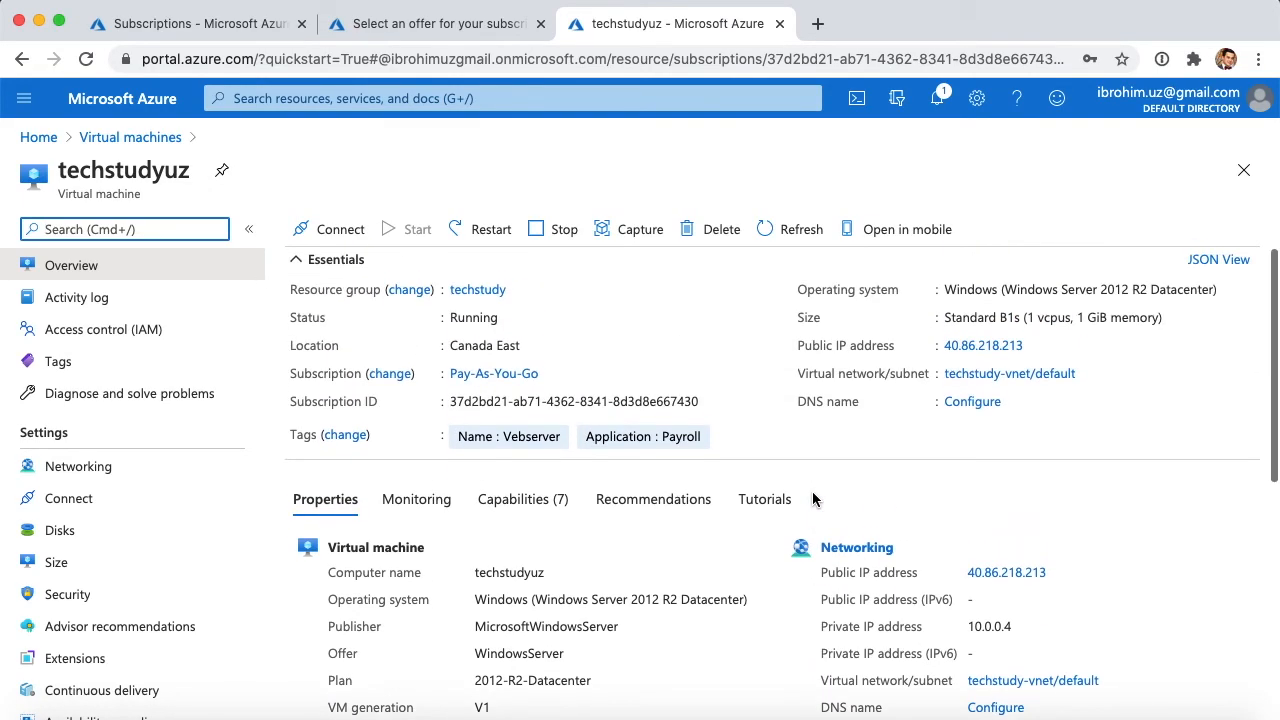
Open the techstudyuz-ip configuration from the virtual machine's overview and copy its public IP address.
{"action": "left_click", "coordinate": [959, 345]}
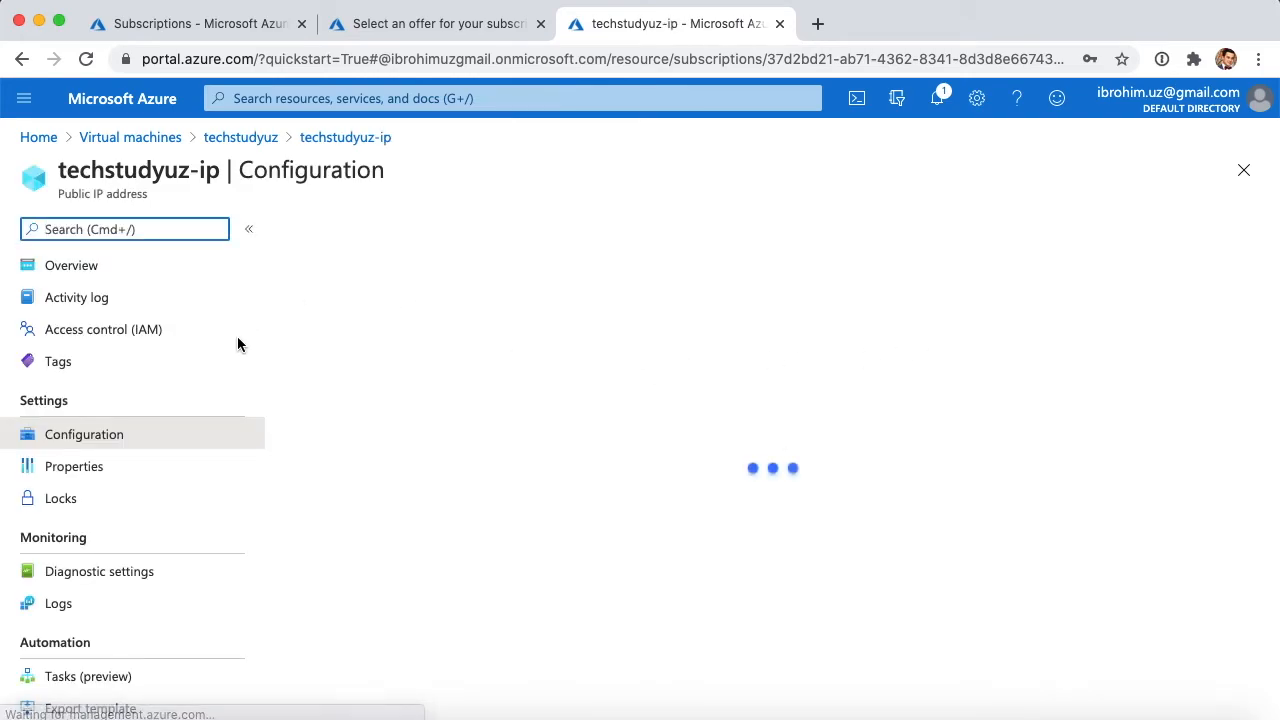
{"action": "left_click_drag", "start_coordinate": [367, 341], "coordinate": [287, 340]}
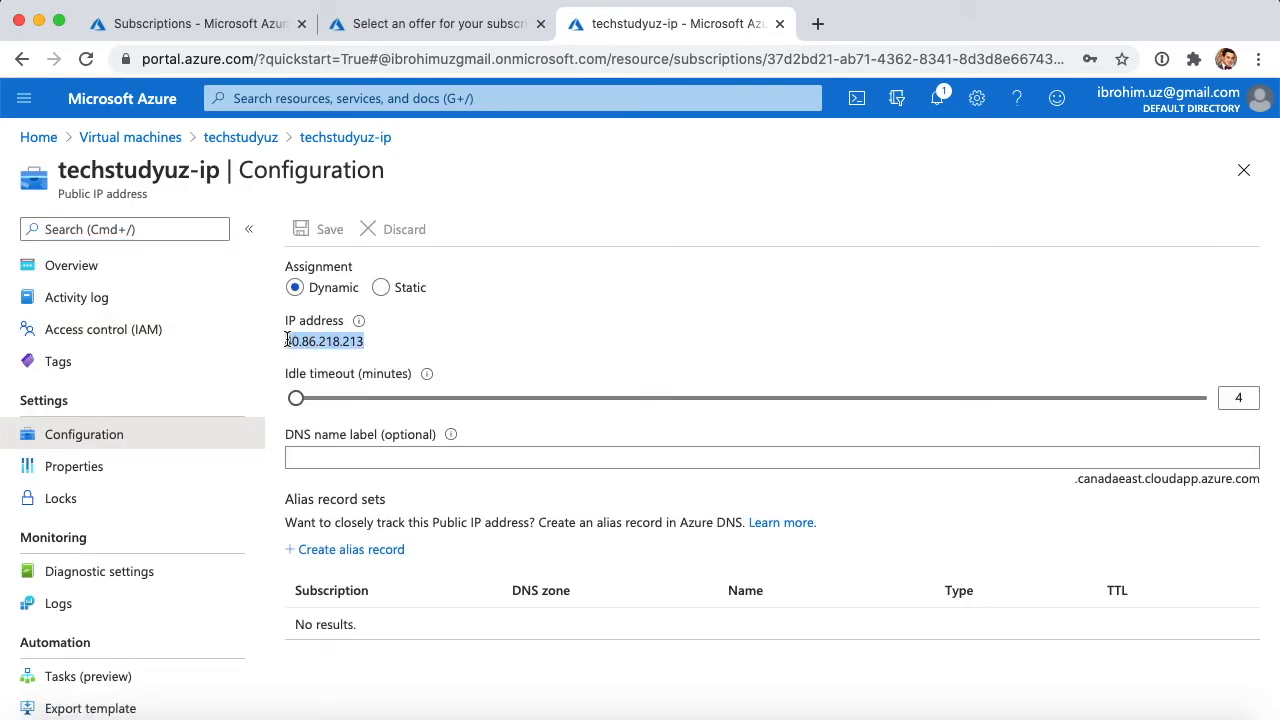
{"action": "right_click", "coordinate": [293, 341]}
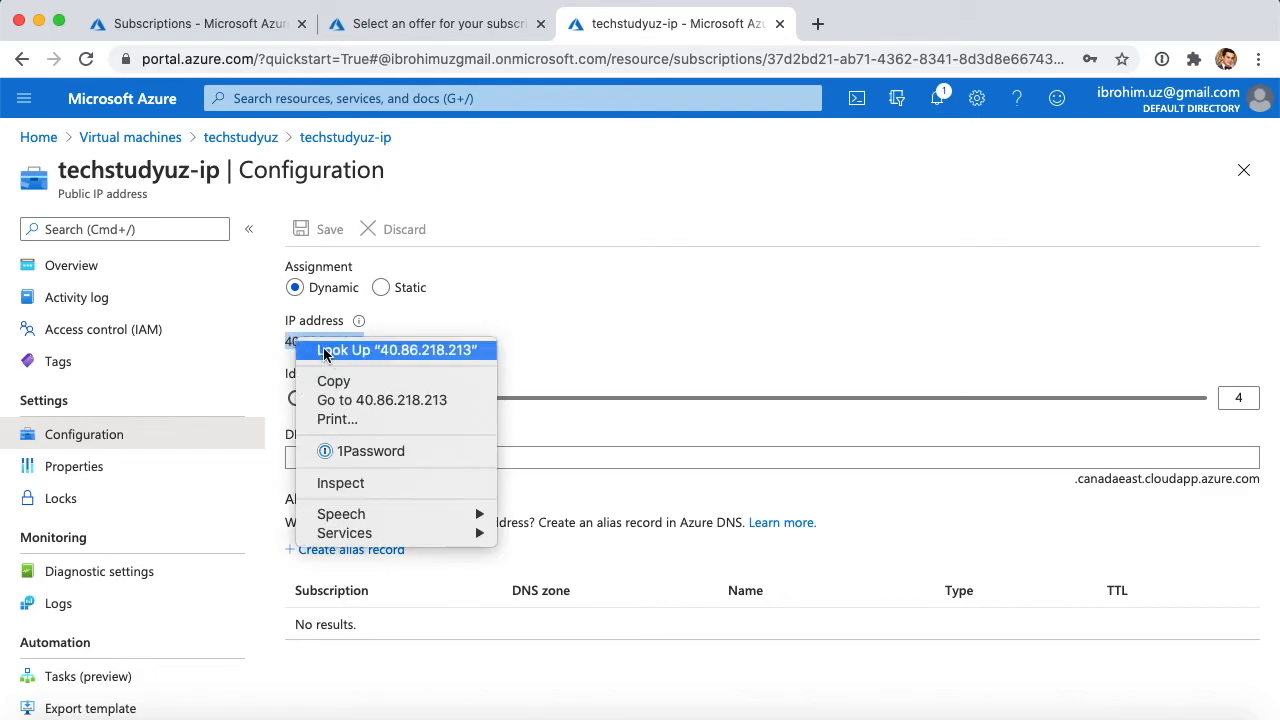
{"action": "left_click", "coordinate": [343, 383]}
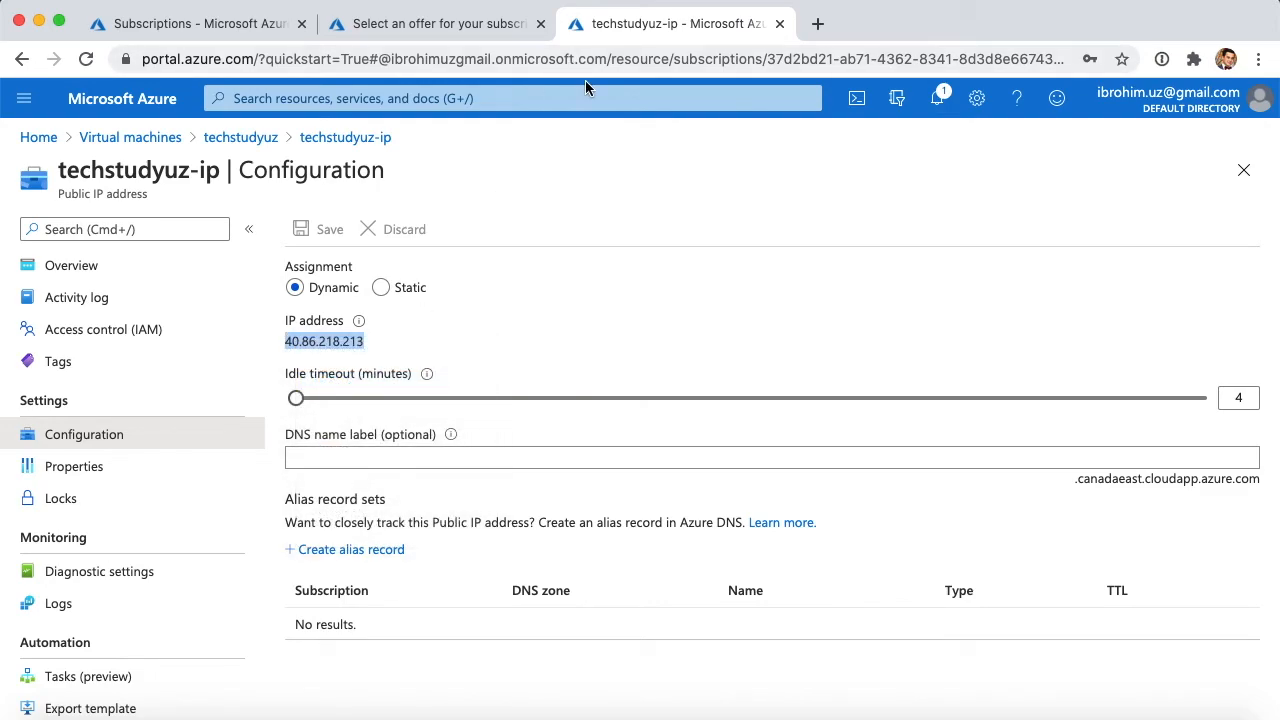
Switch to the remote Windows desktop, search for rdp and launch Remote Desktop Connection.
{"action": "key", "text": "super+Tab"}
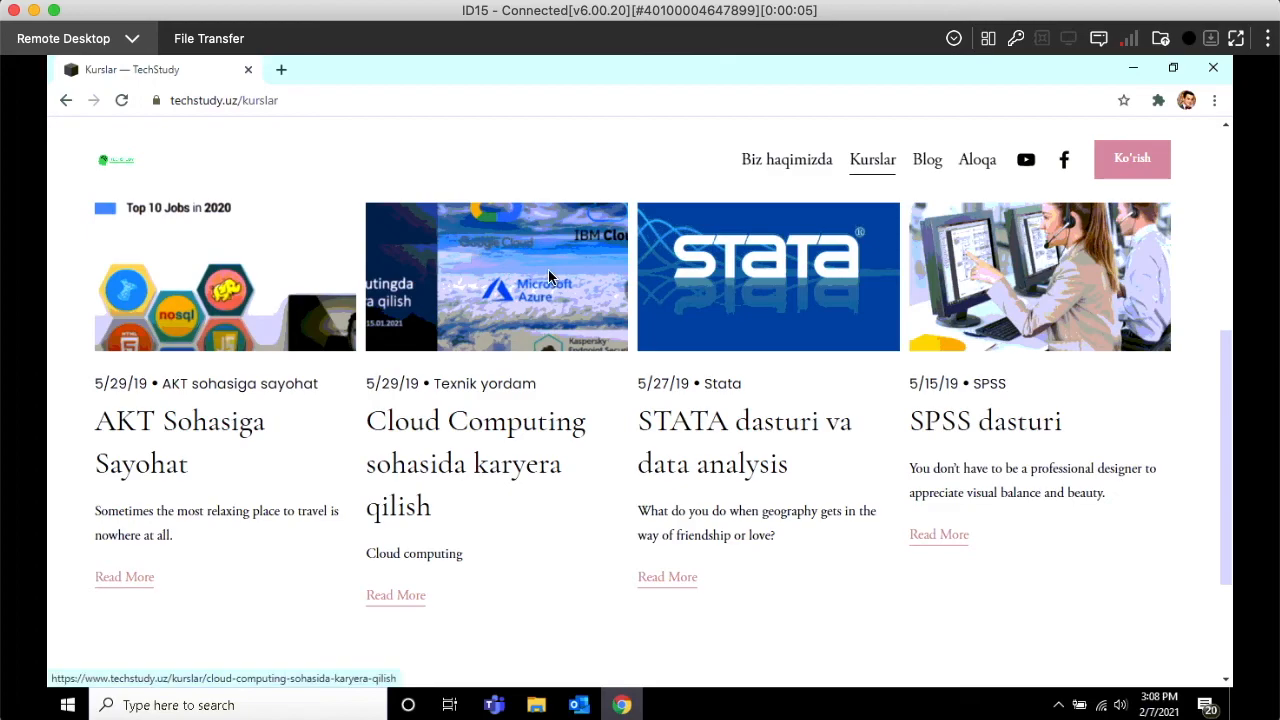
{"action": "scroll", "coordinate": [655, 304], "scroll_direction": "up", "scroll_amount": 4}
{"action": "scroll", "coordinate": [655, 304], "scroll_direction": "up", "scroll_amount": 2}
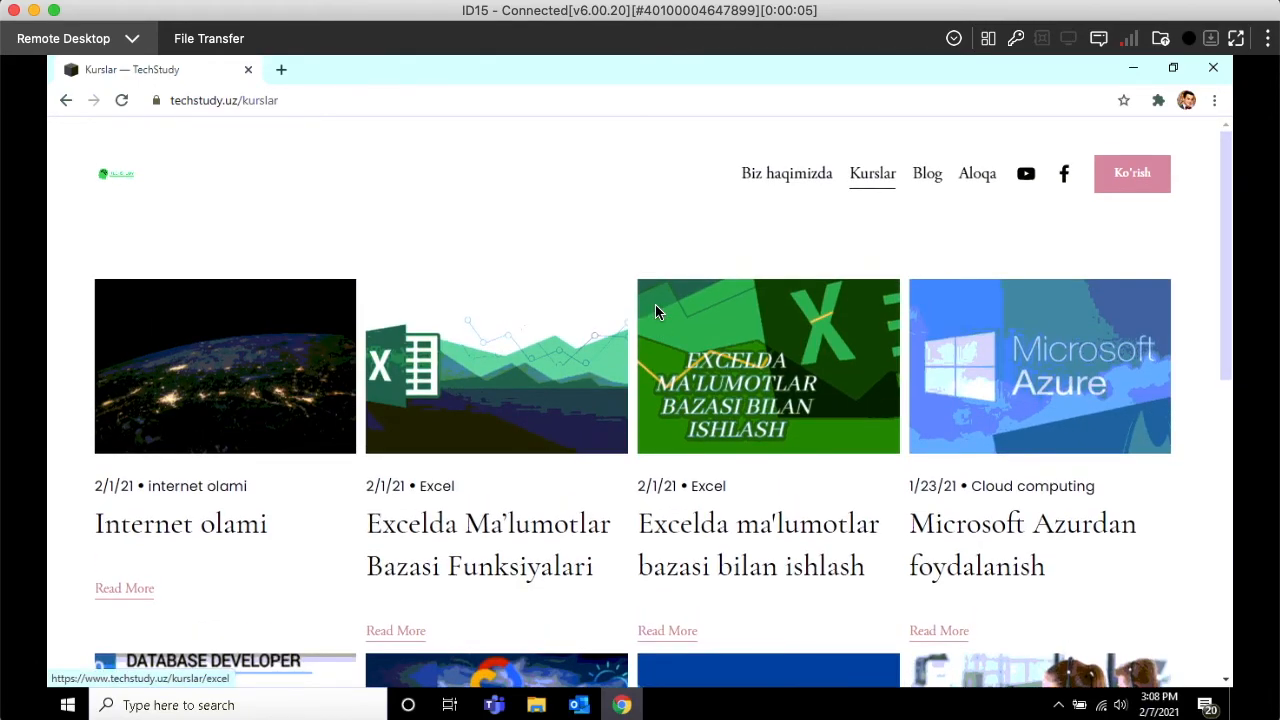
{"action": "left_click", "coordinate": [184, 703]}
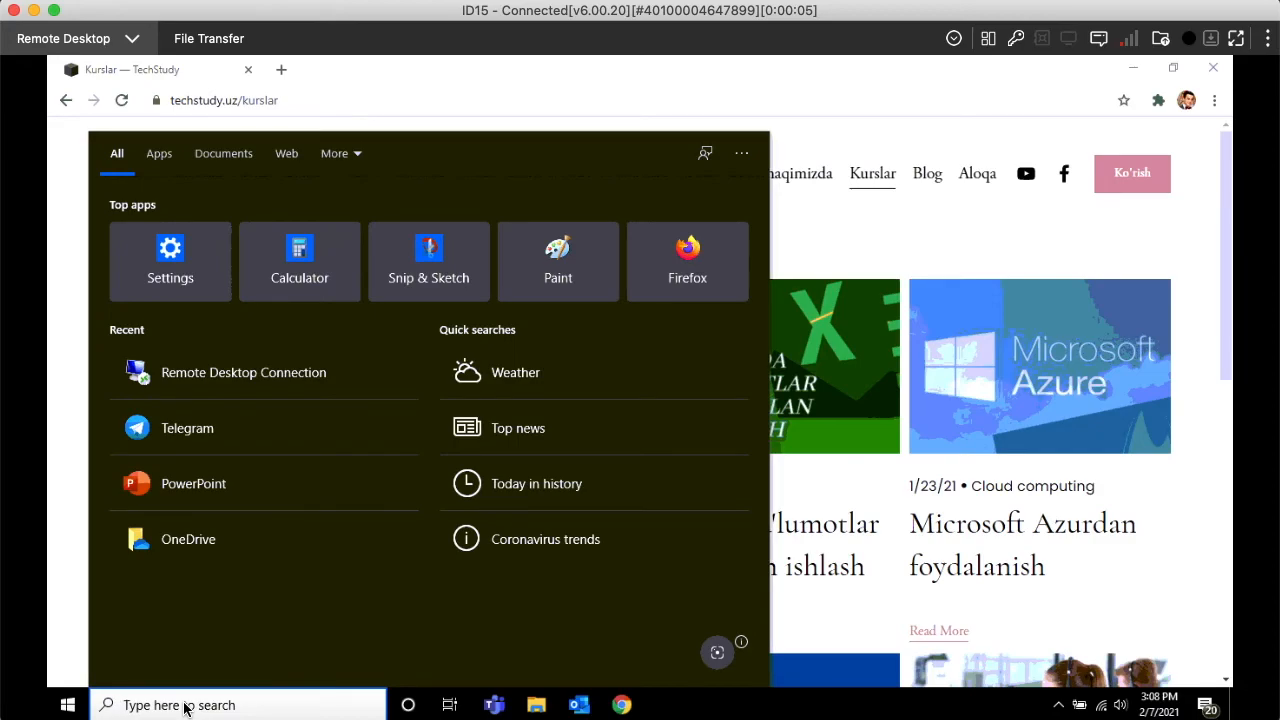
{"action": "type", "text": "r"}
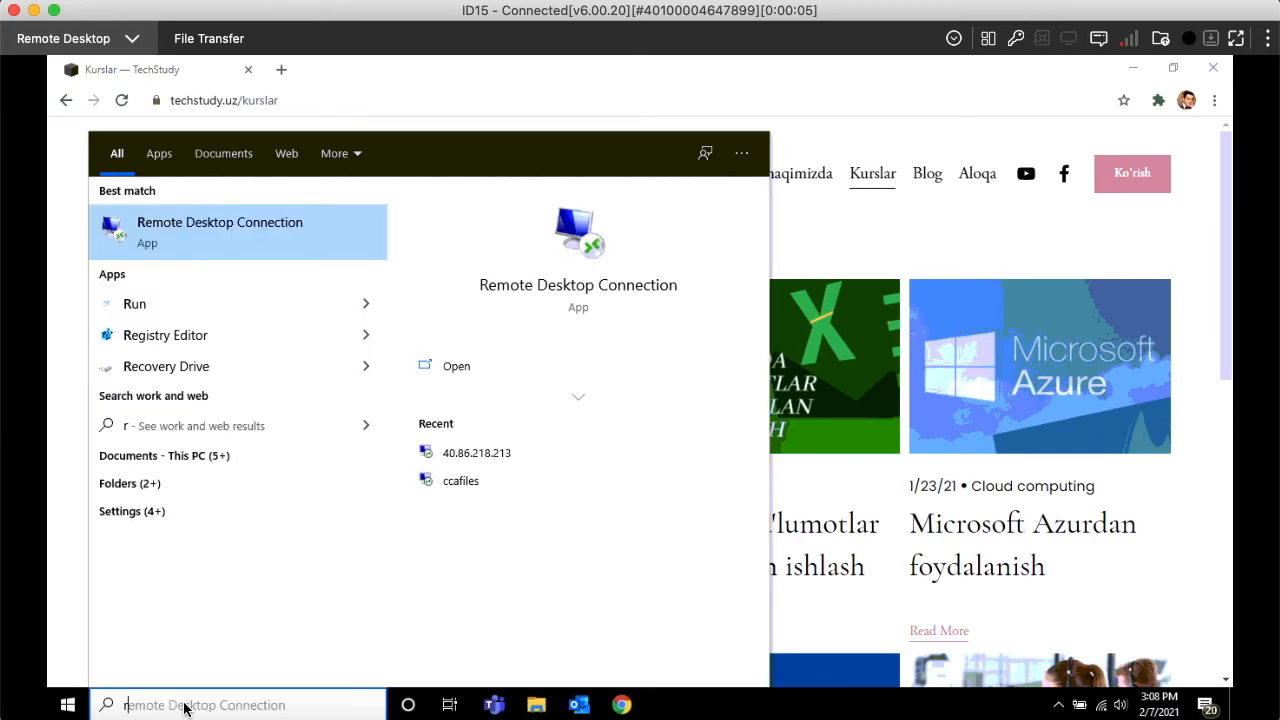
{"action": "type", "text": "dp"}
{"action": "key", "text": "Return"}
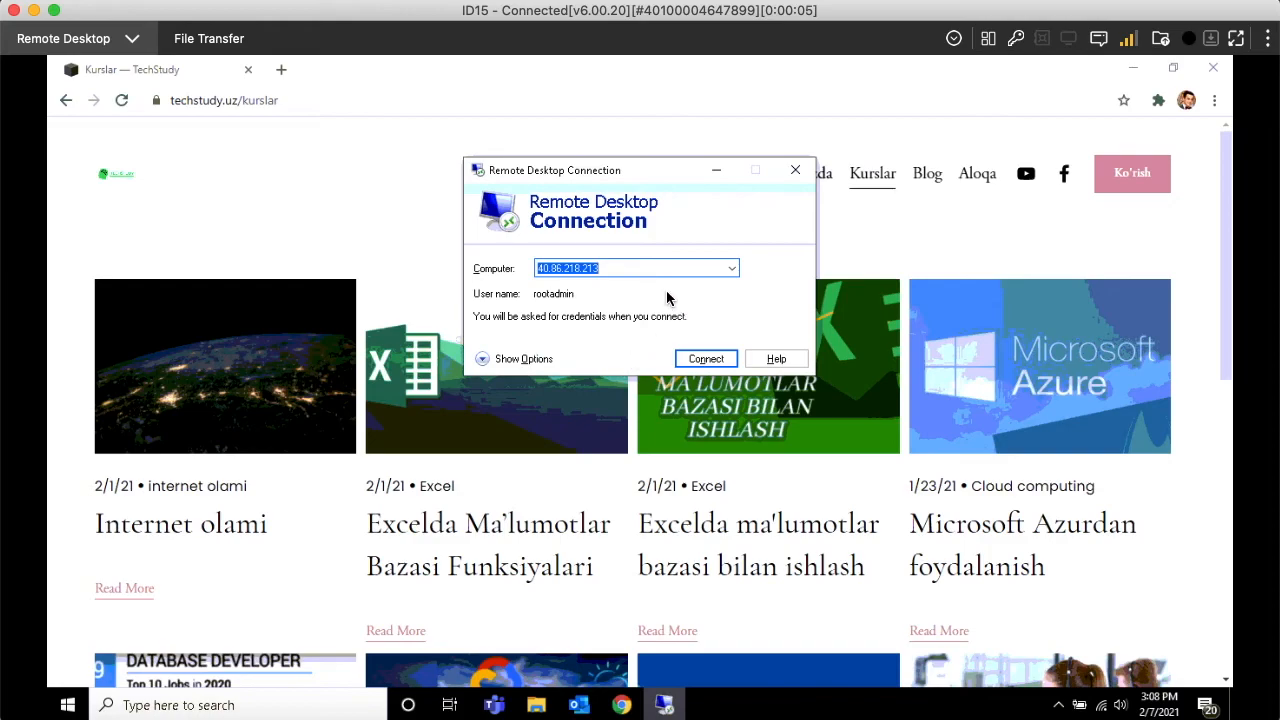
Replace the computer address in Remote Desktop Connection with the copied public IP address, 40.86.218.213.
{"action": "left_click", "coordinate": [618, 269]}
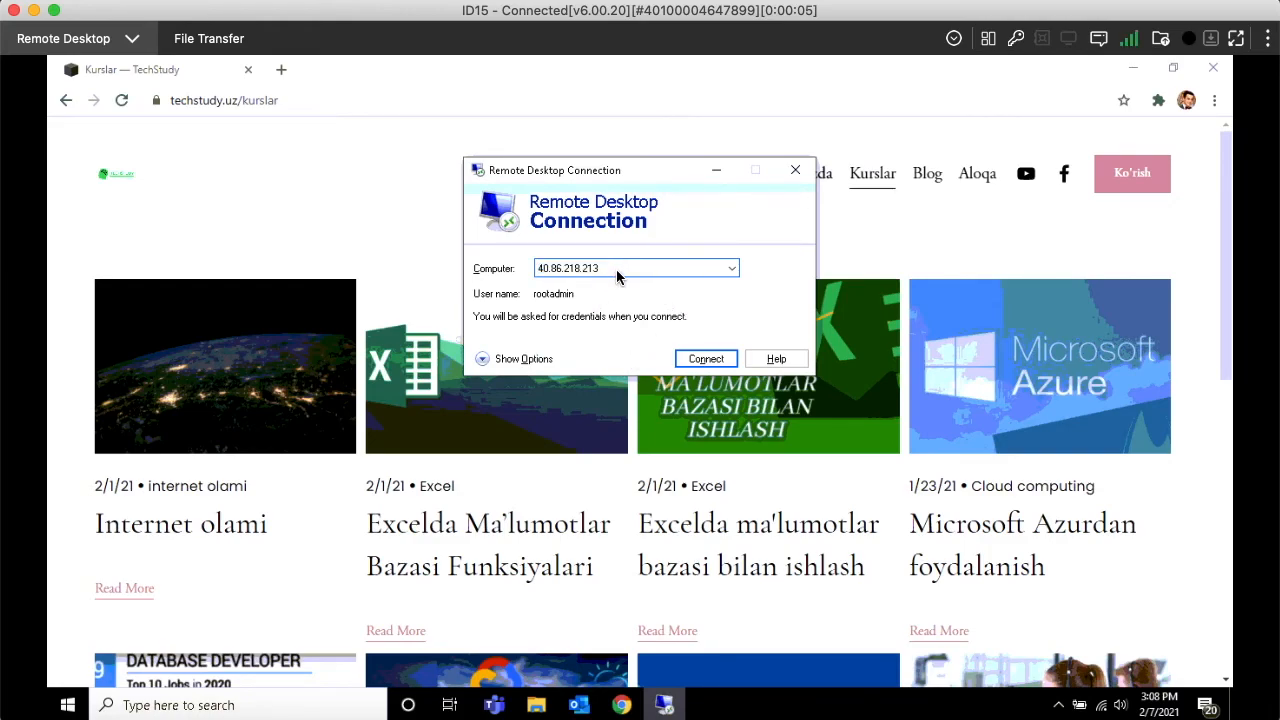
{"action": "double_click", "coordinate": [545, 272]}
{"action": "right_click", "coordinate": [572, 268]}
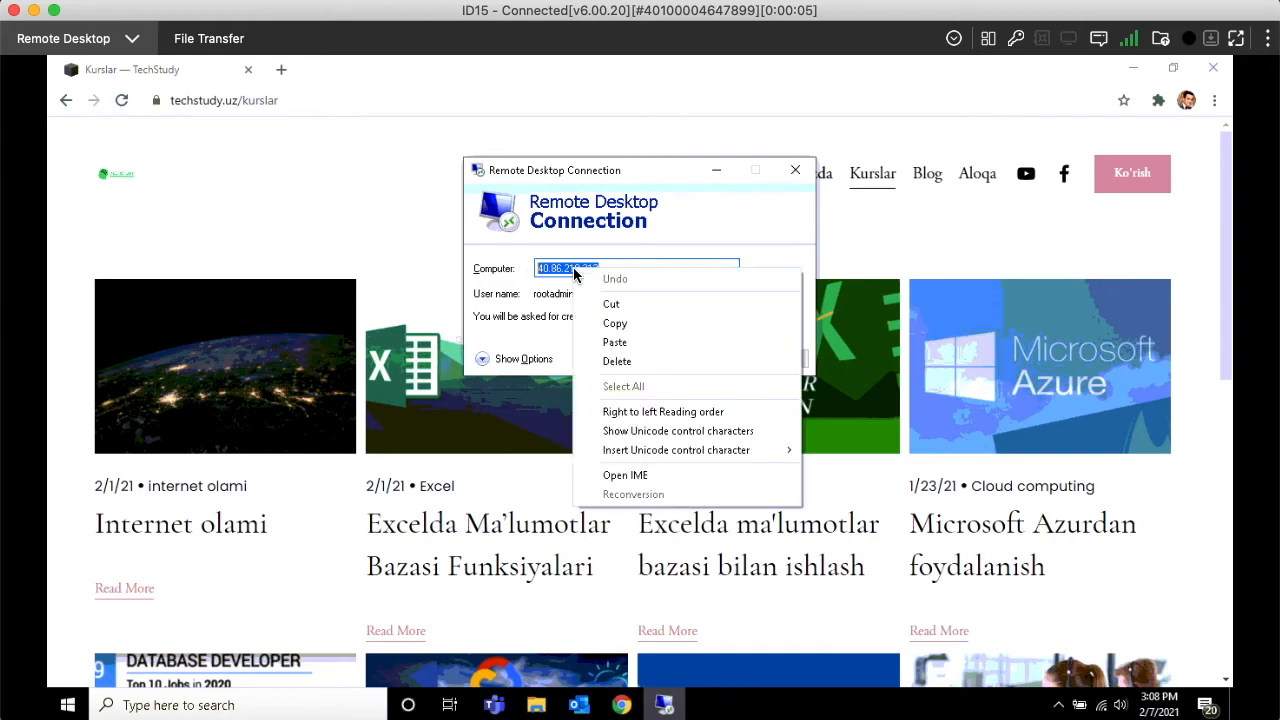
{"action": "left_click", "coordinate": [640, 345]}
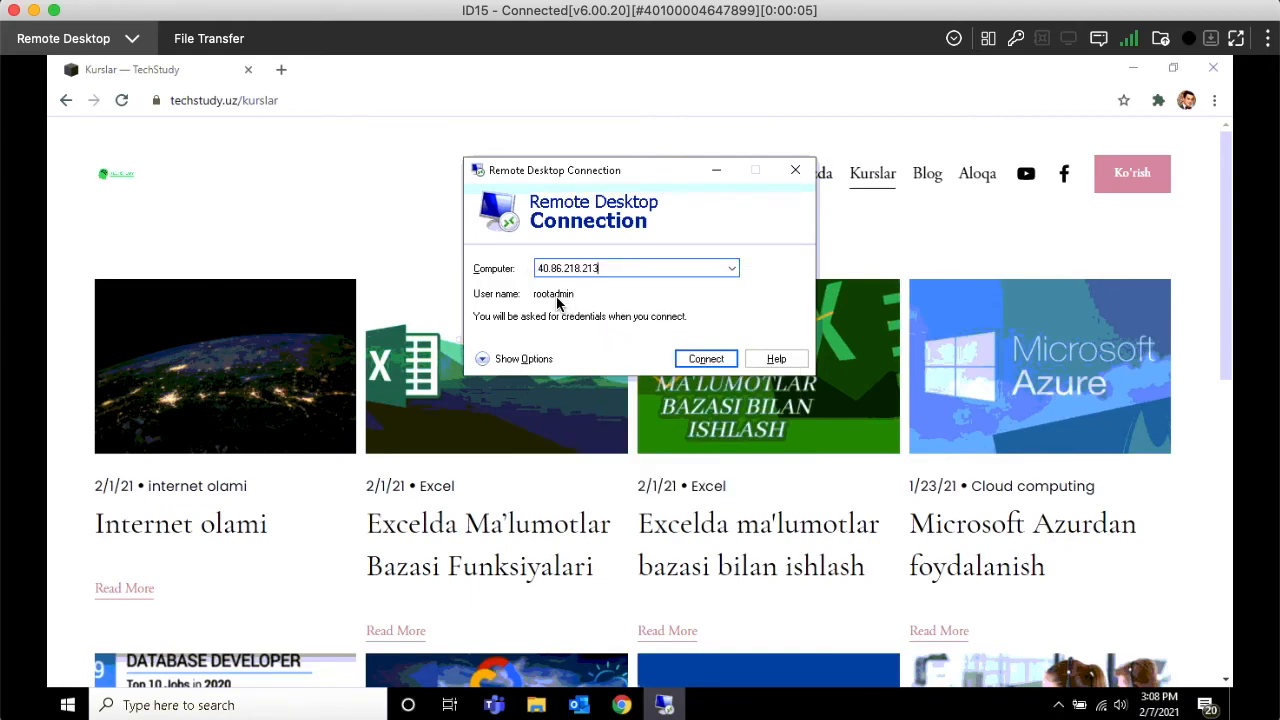
Show the connection options, set the user name to rootadmin and start the connection.
{"action": "left_click", "coordinate": [518, 360]}
{"action": "left_click_drag", "start_coordinate": [651, 357], "coordinate": [580, 360]}
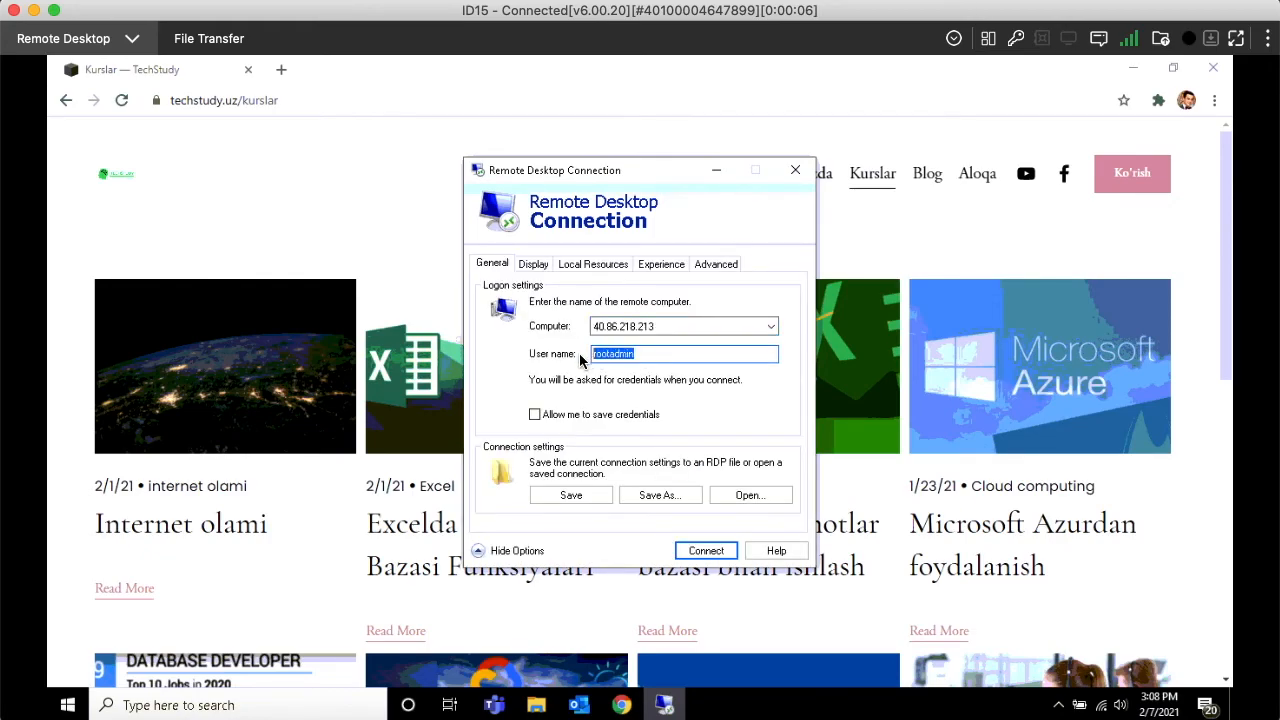
{"action": "key", "text": "BackSpace"}
{"action": "left_click", "coordinate": [720, 552]}
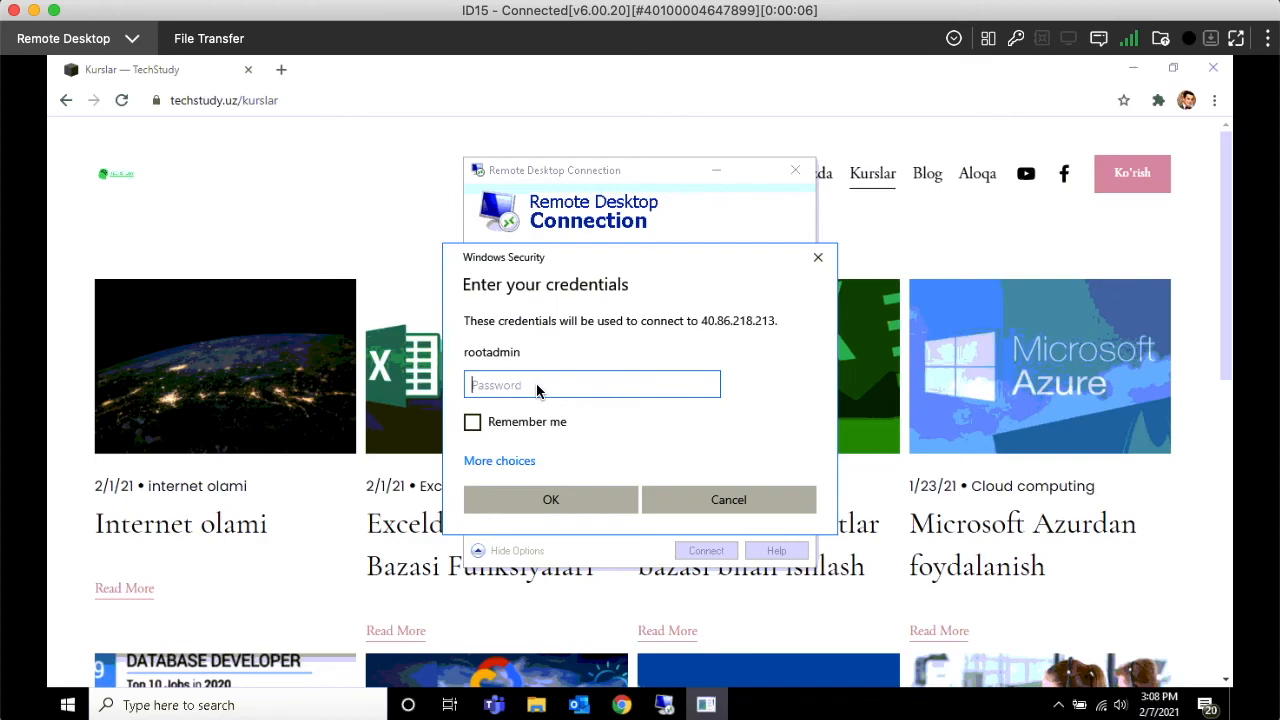
Enter the account password and accept the untrusted certificate to connect to the techstudyuz server.
{"action": "type", "text": "***********"}
{"action": "key", "text": "Return"}
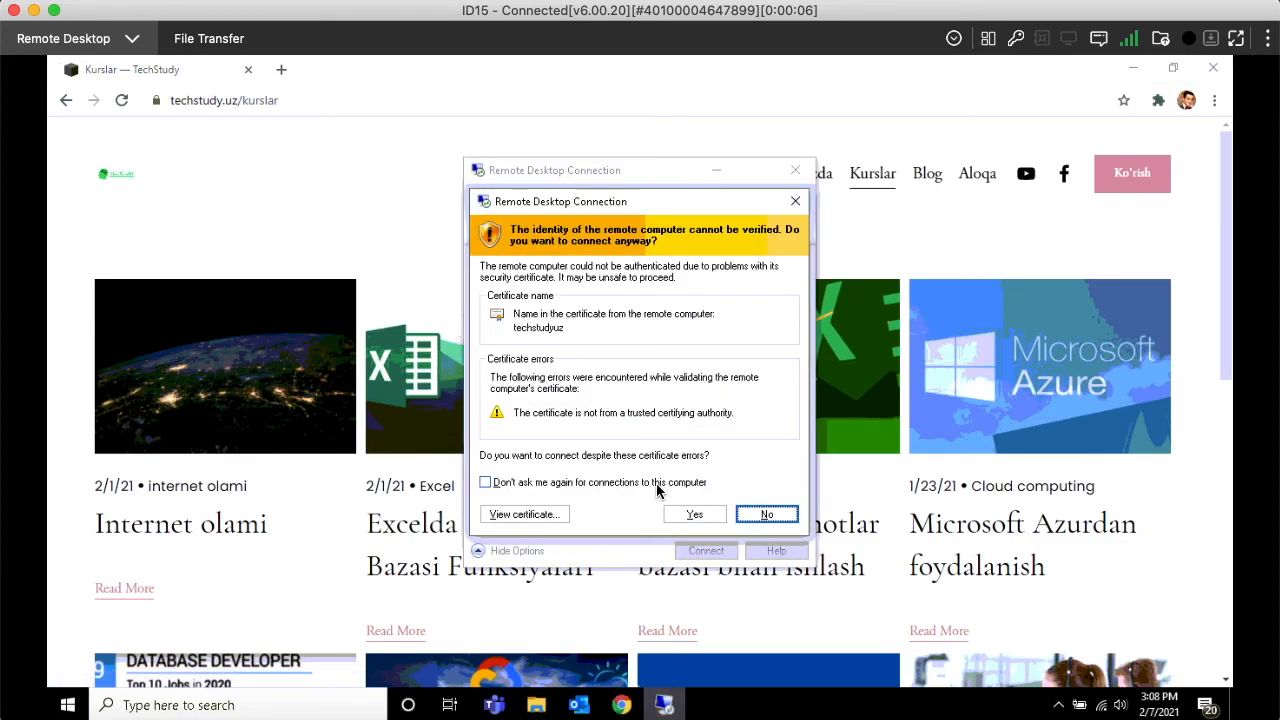
{"action": "left_click", "coordinate": [690, 515]}
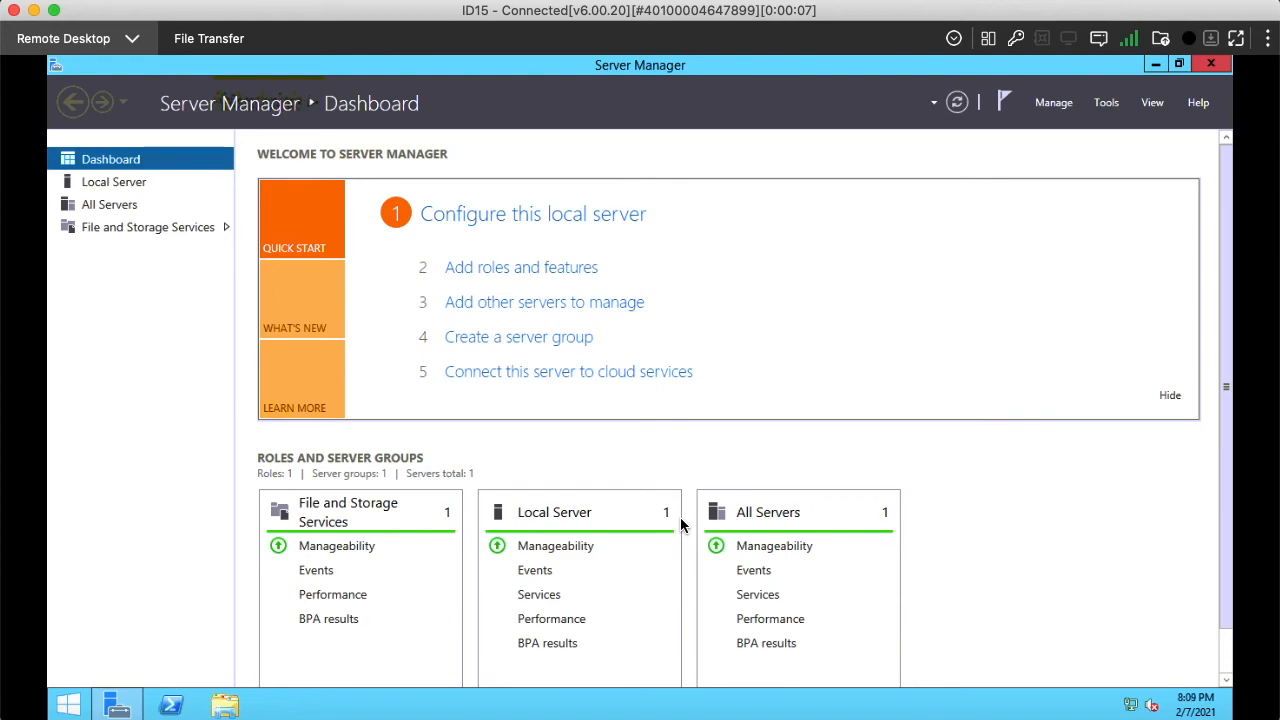
Minimize Server Manager and open File Explorer to view the server's folders and drives.
{"action": "left_click", "coordinate": [1158, 65]}
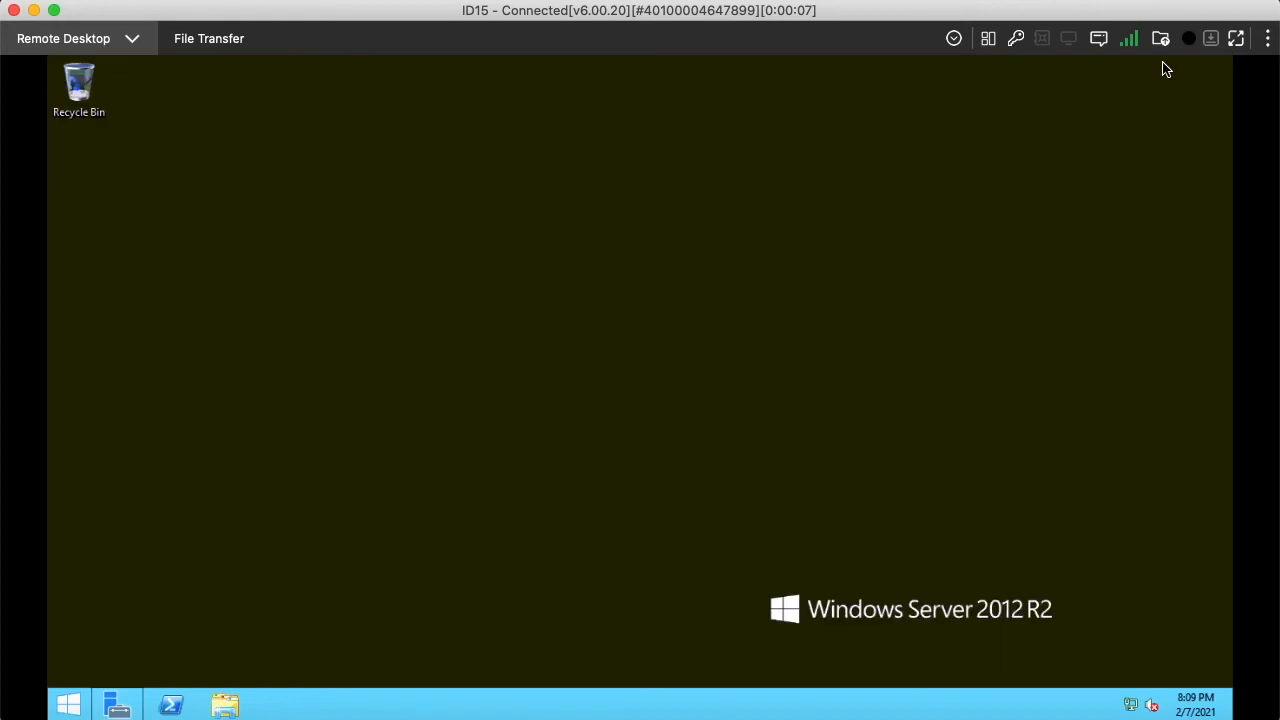
{"action": "left_click", "coordinate": [226, 708]}
{"action": "right_click", "coordinate": [330, 307]}
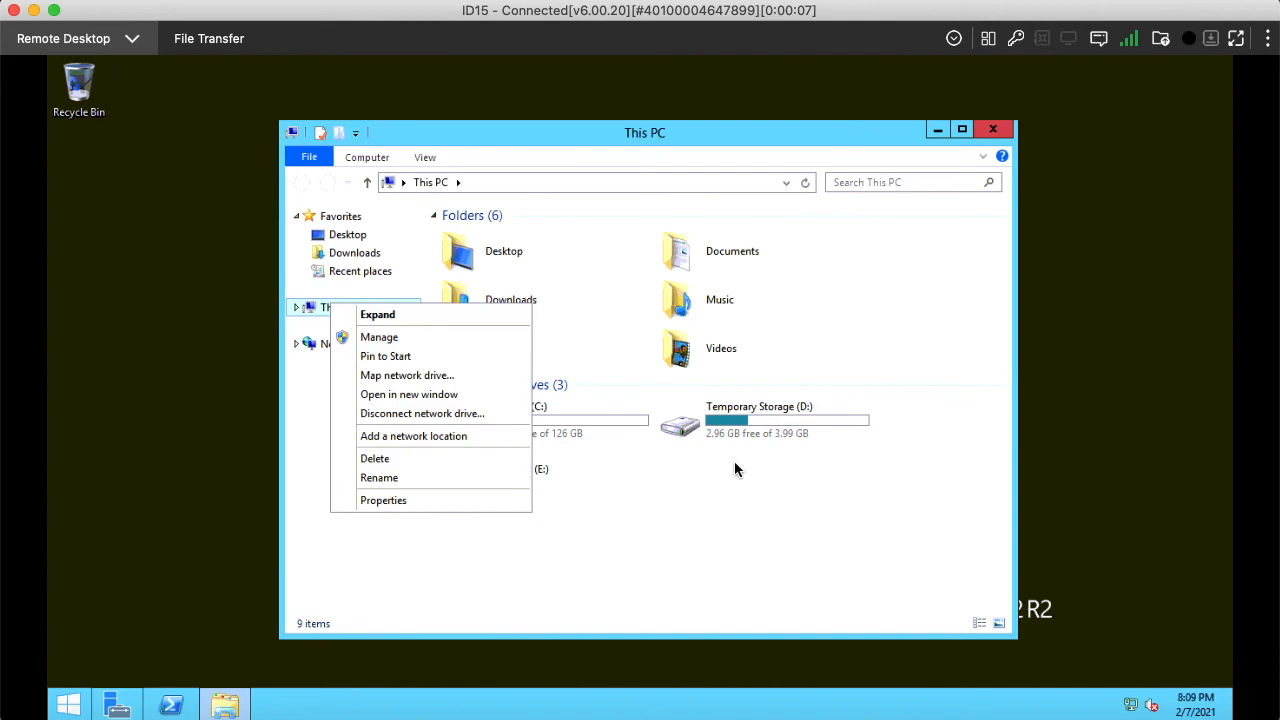
{"action": "left_click", "coordinate": [867, 558]}
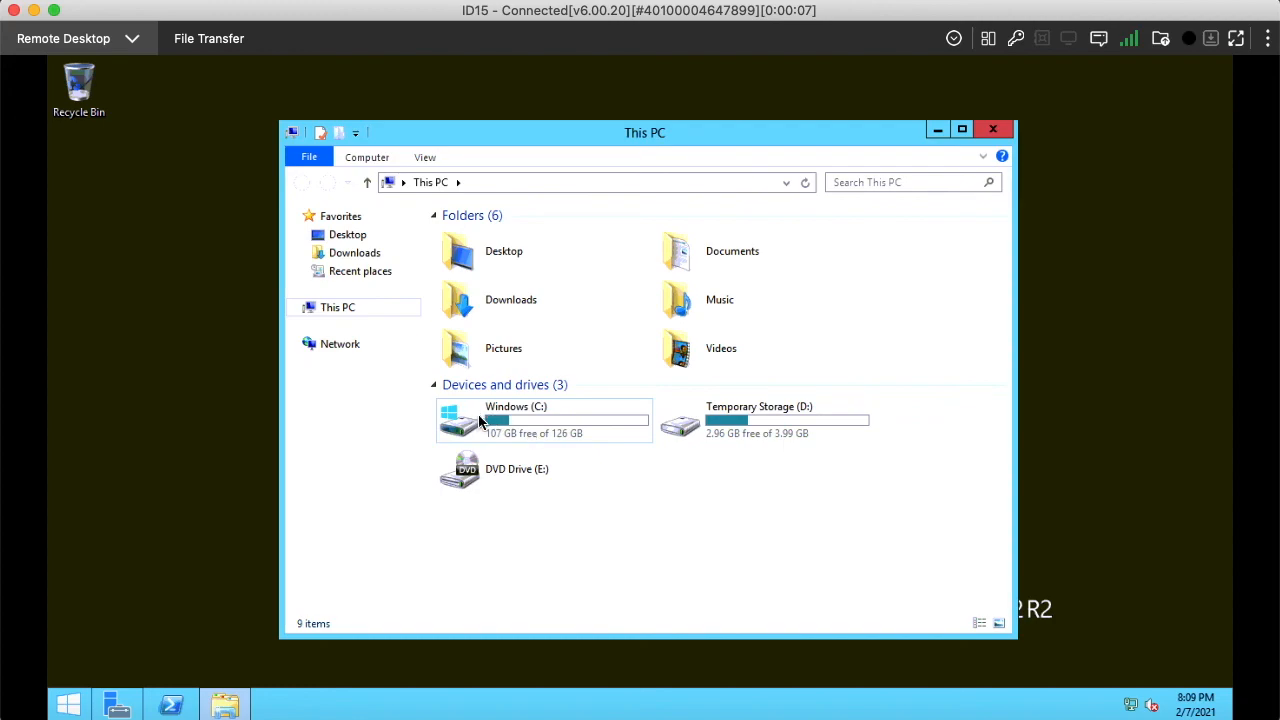
Open This PC's properties, review the server's edition, processor, memory and computer name, and close both windows.
{"action": "right_click", "coordinate": [331, 311]}
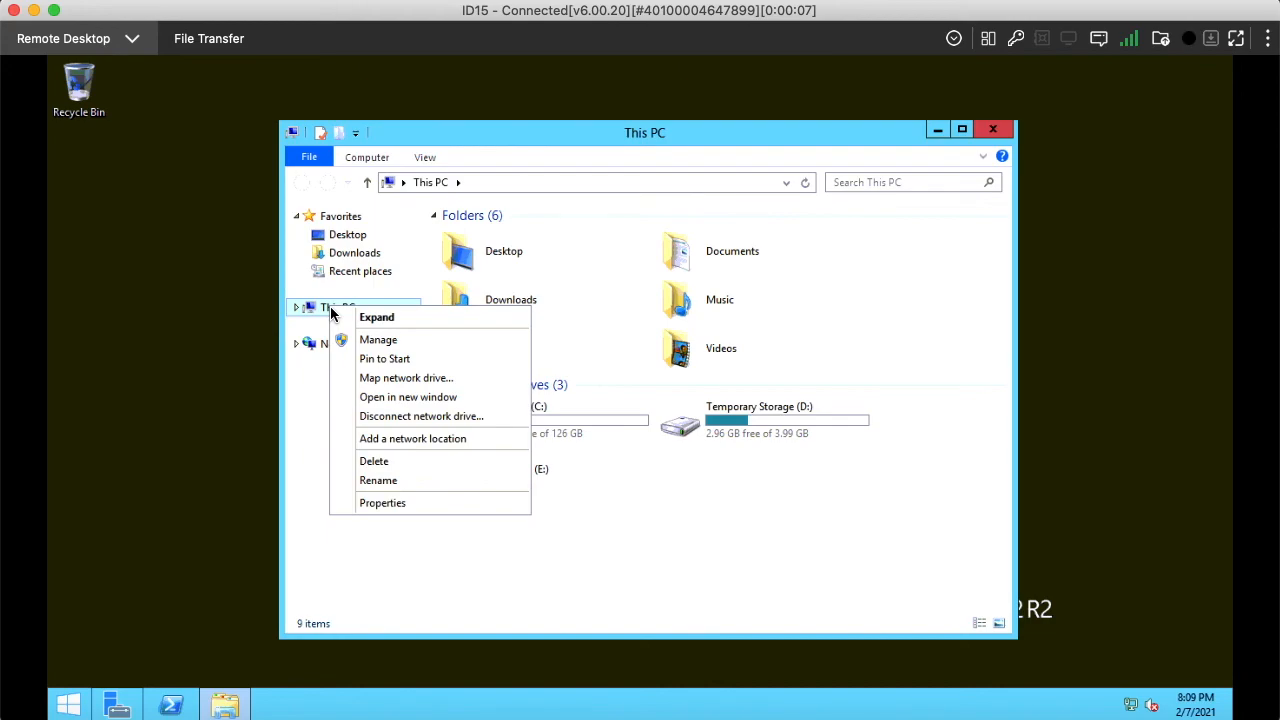
{"action": "left_click", "coordinate": [377, 504]}
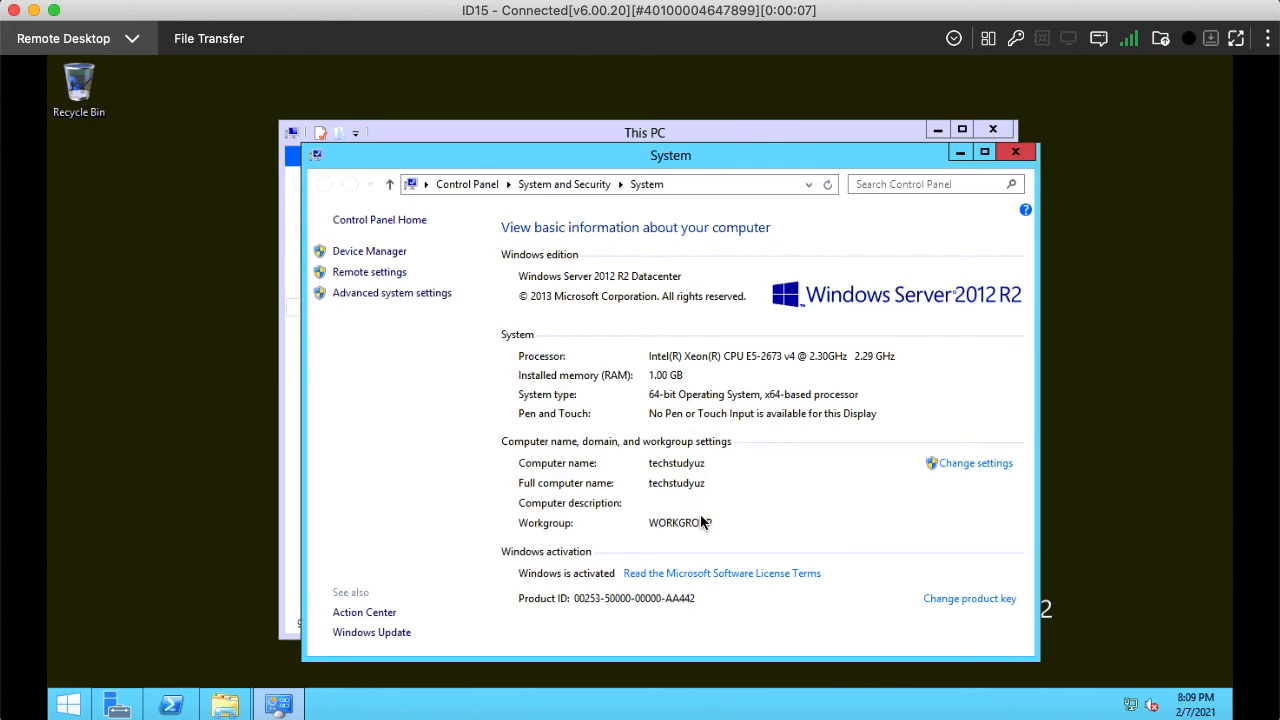
{"action": "left_click", "coordinate": [1011, 154]}
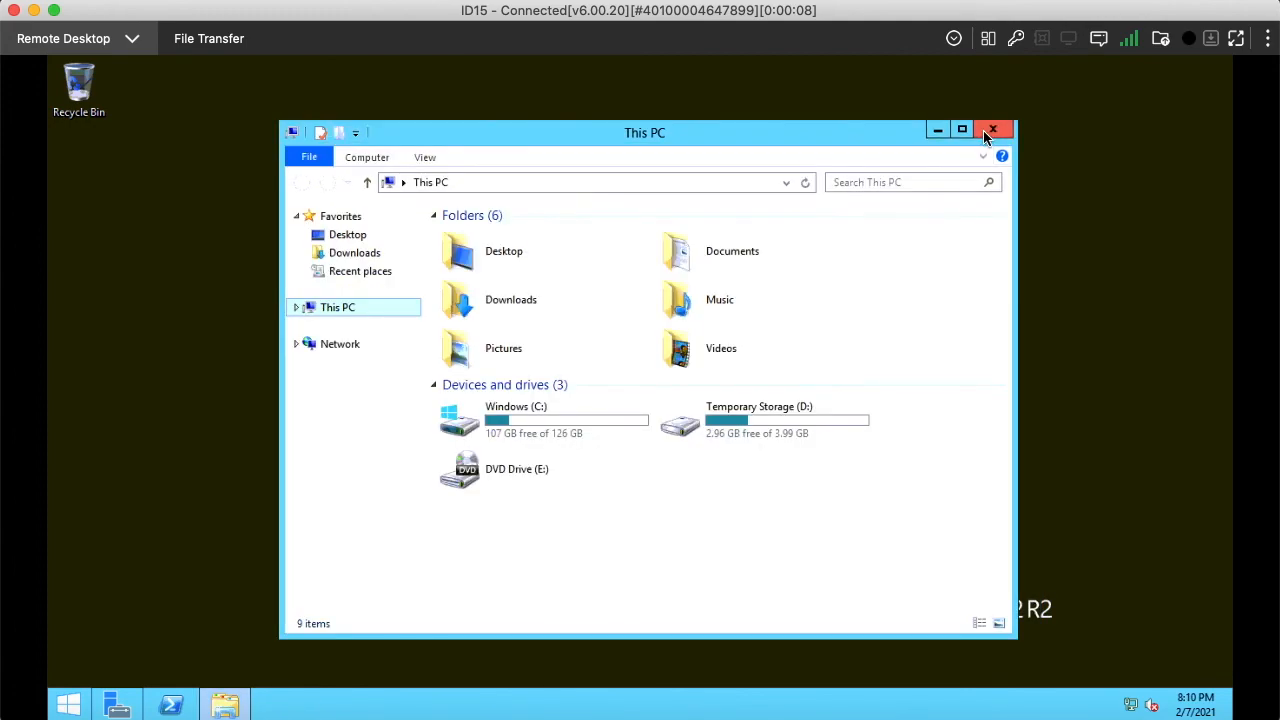
{"action": "left_click", "coordinate": [985, 134]}
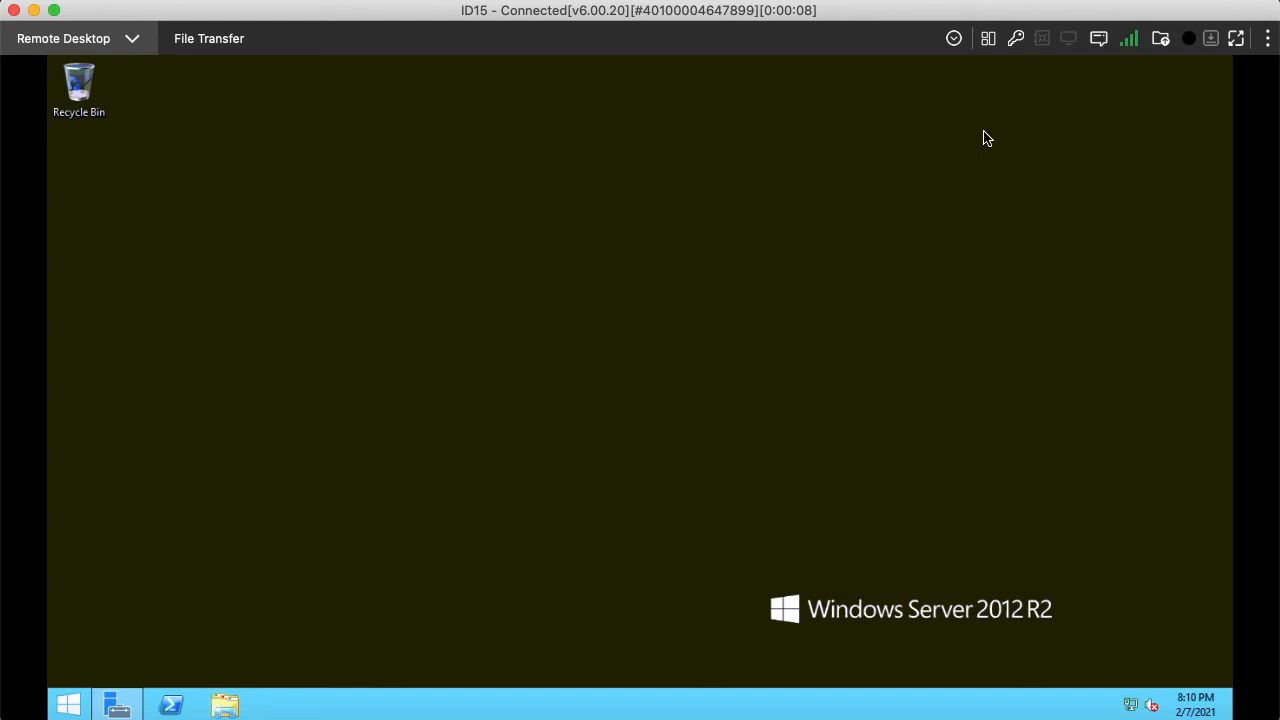